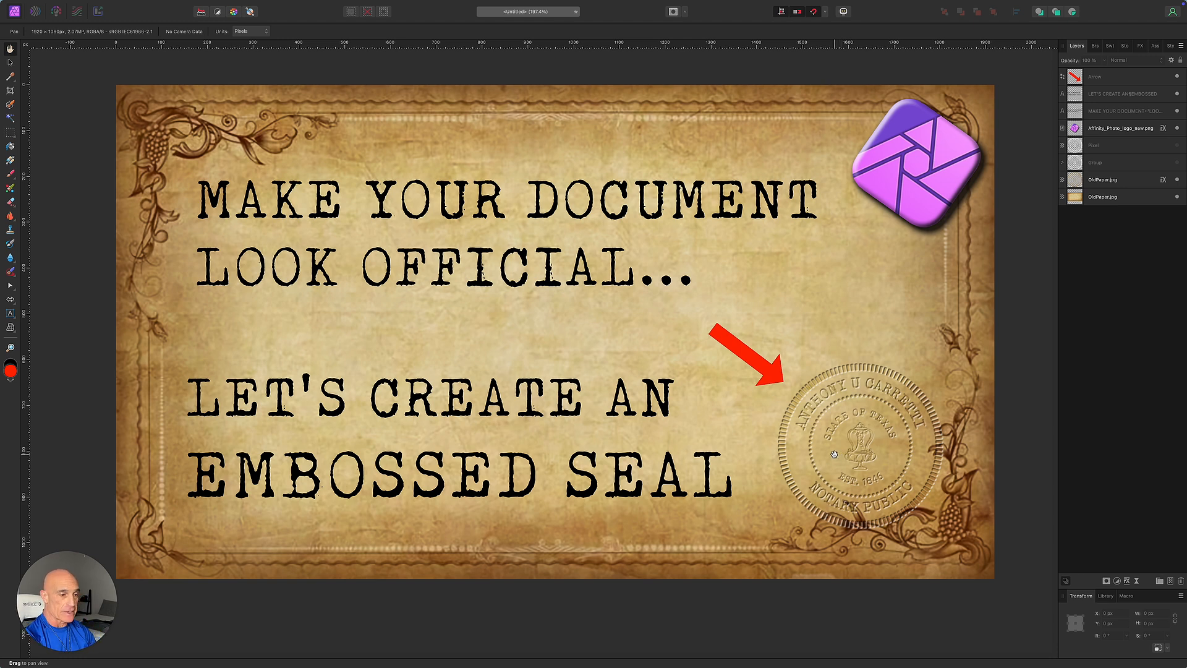
# Create a new blank 1920×1080 document.
pyautogui.moveTo(32, 3)
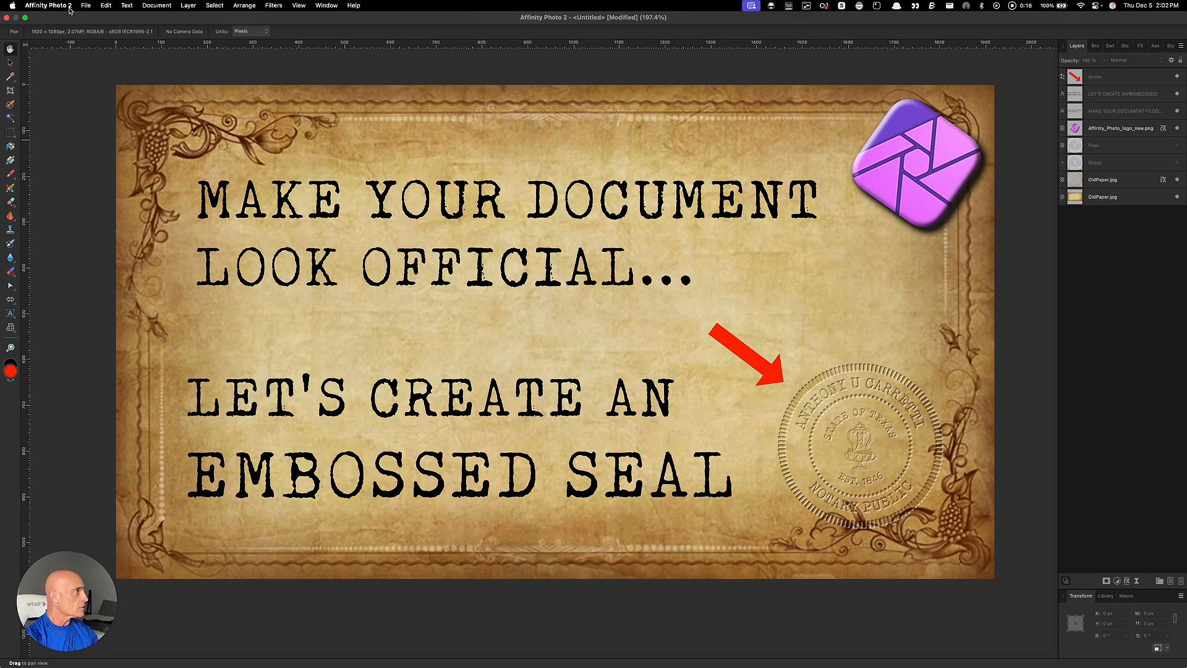
pyautogui.click(85, 7)
pyautogui.click(92, 23)
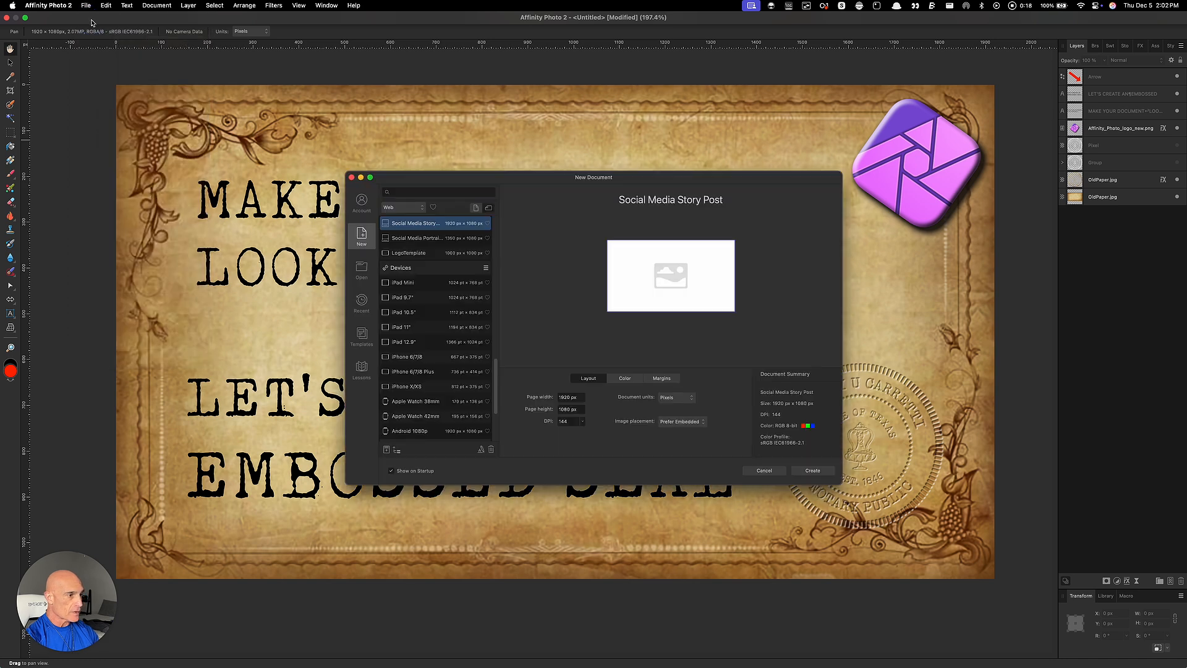
pyautogui.click(812, 471)
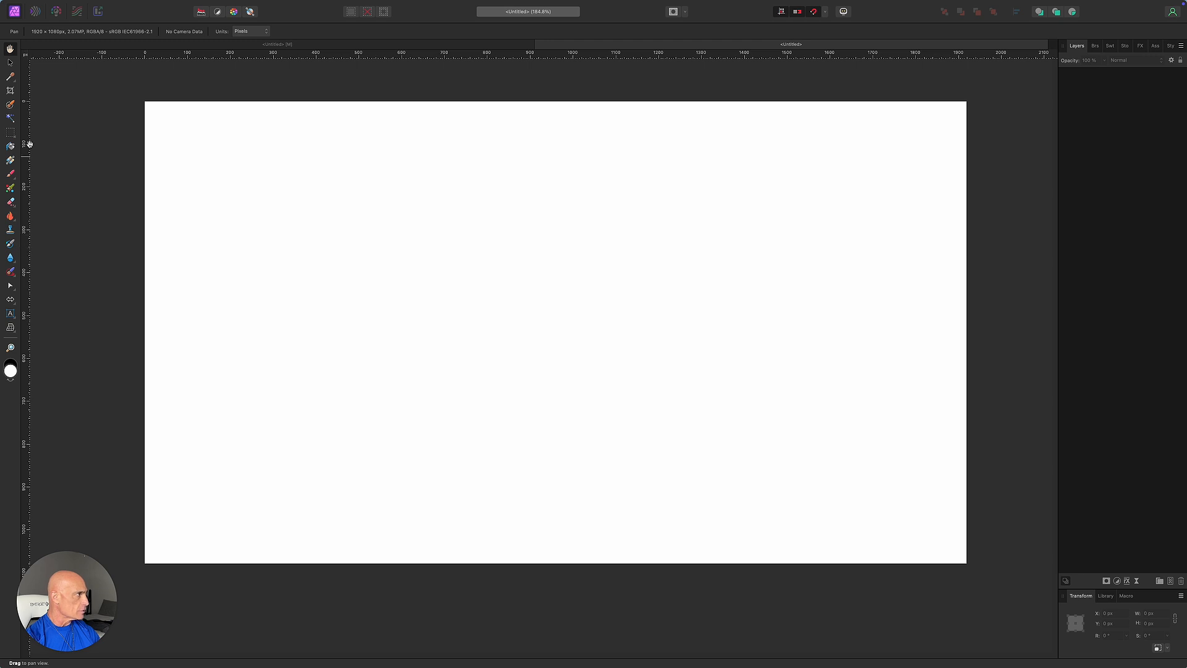
# Add vertical and horizontal guides crossing at the page centre.
pyautogui.click(10, 62)
pyautogui.moveTo(26, 299); pyautogui.dragTo(557, 331)
pyautogui.moveTo(522, 54); pyautogui.dragTo(513, 332)
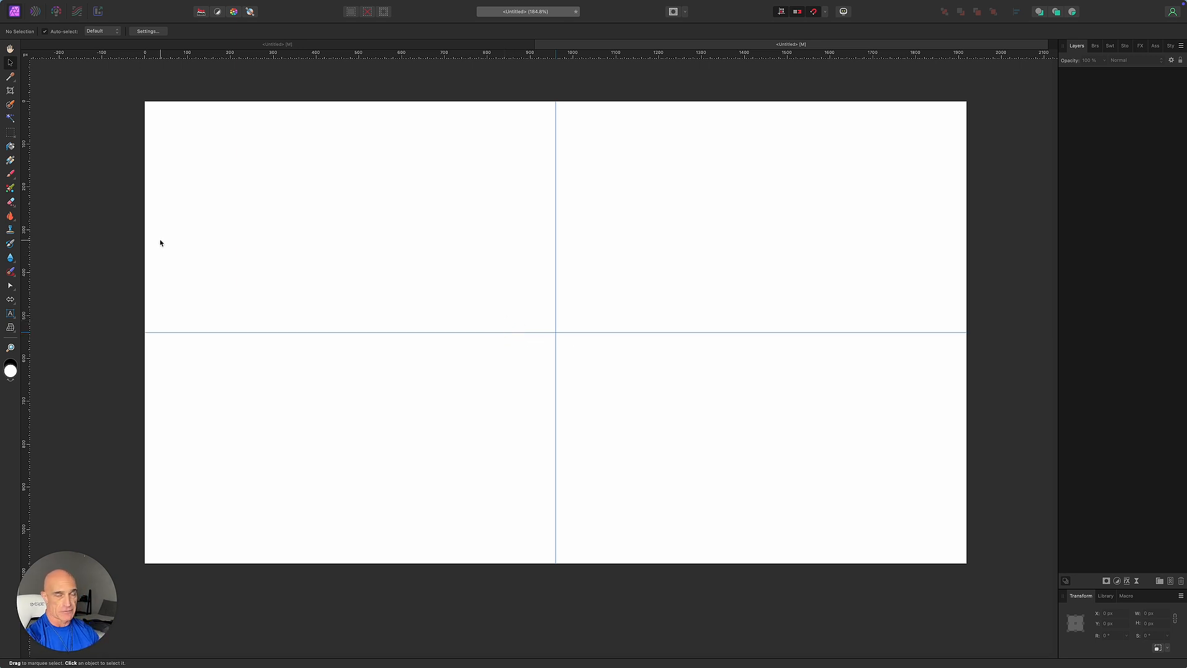
# Place the OldPaper.jpg image stretched across the whole page.
pyautogui.moveTo(49, 5)
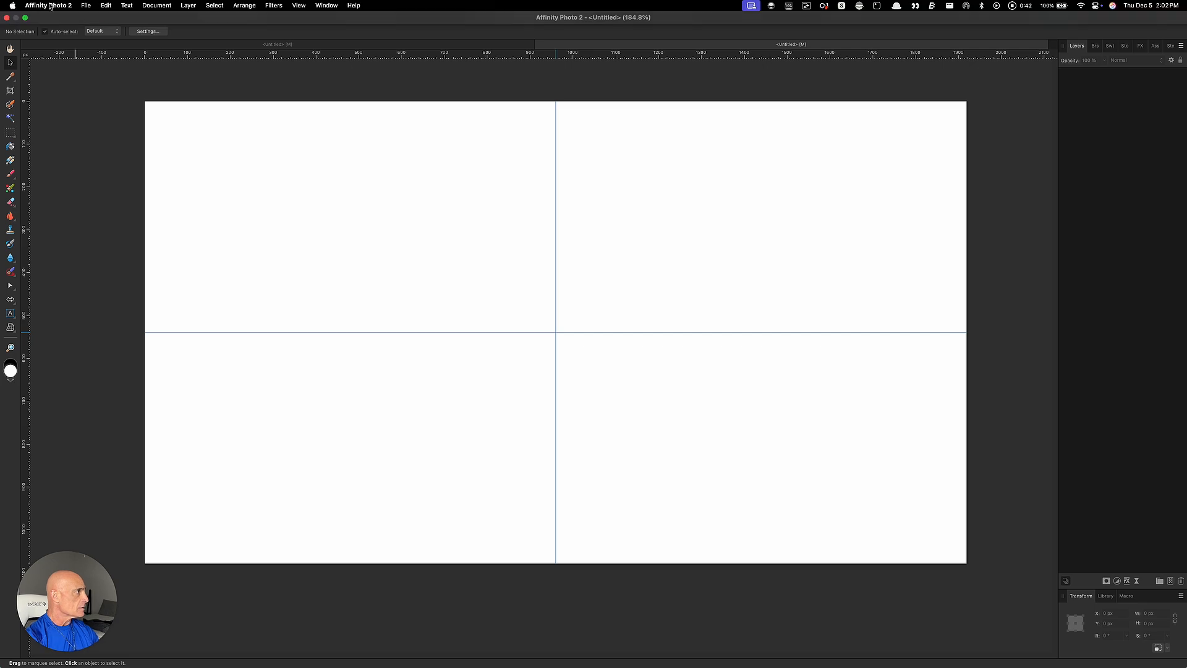
pyautogui.click(86, 6)
pyautogui.click(92, 249)
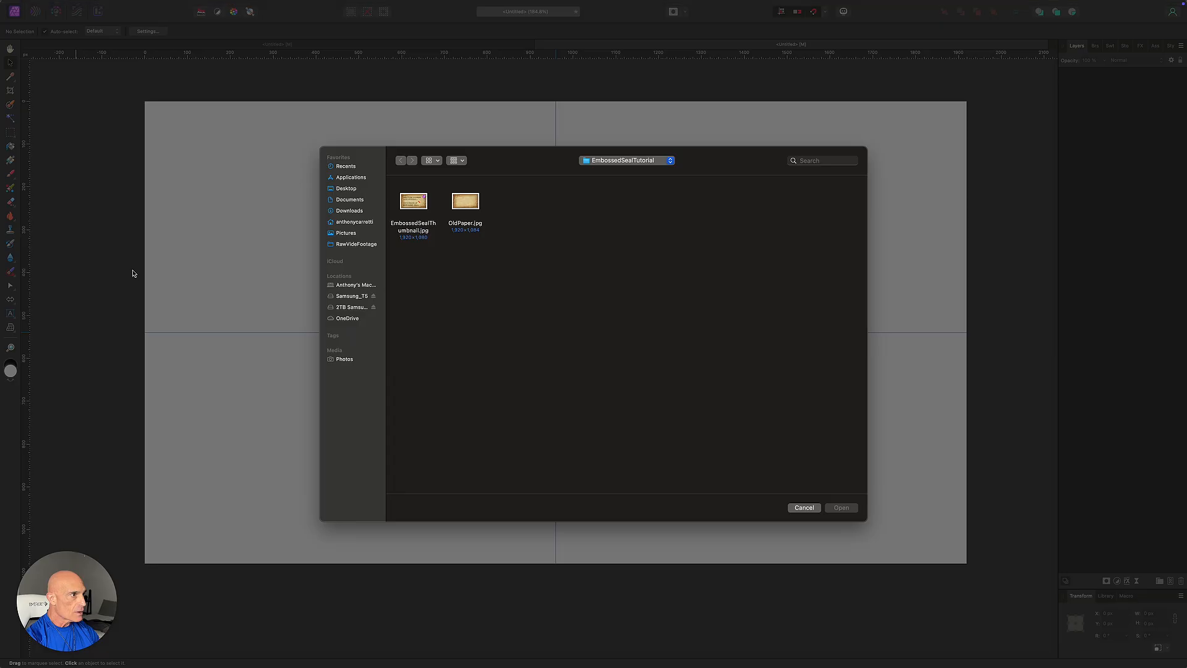
pyautogui.click(464, 218)
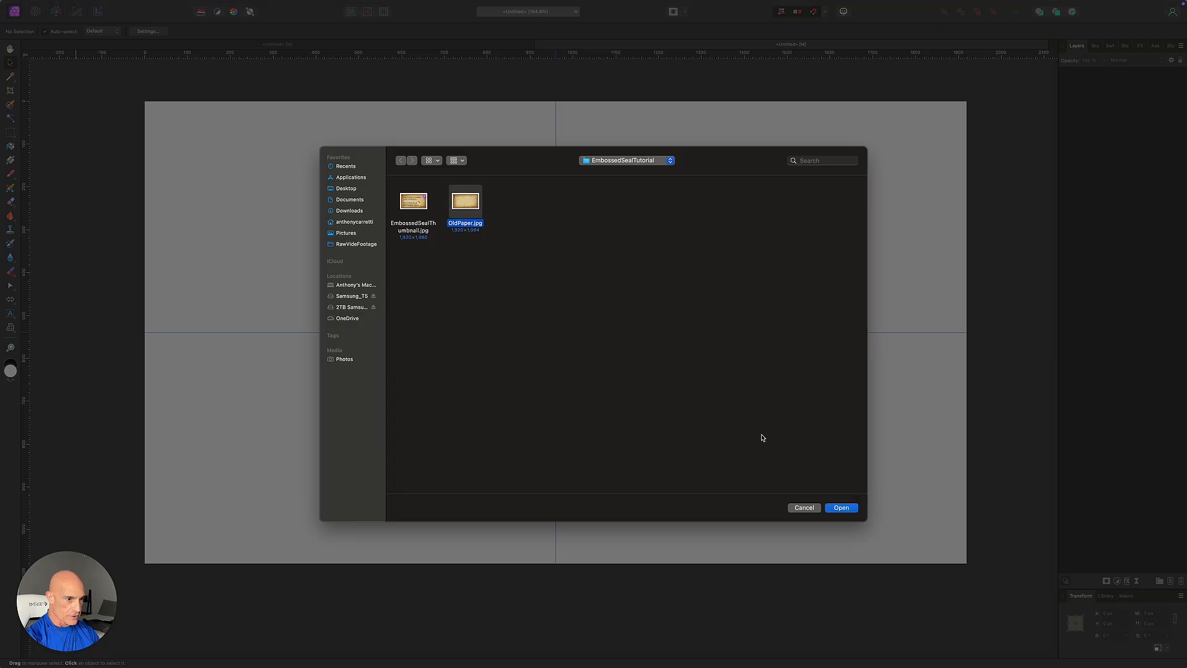
pyautogui.click(841, 507)
pyautogui.moveTo(143, 99); pyautogui.dragTo(870, 606)
# Nudge the paper into alignment, rasterise and trim it to the page, and lock it.
pyautogui.press('Down')
pyautogui.press('Down')
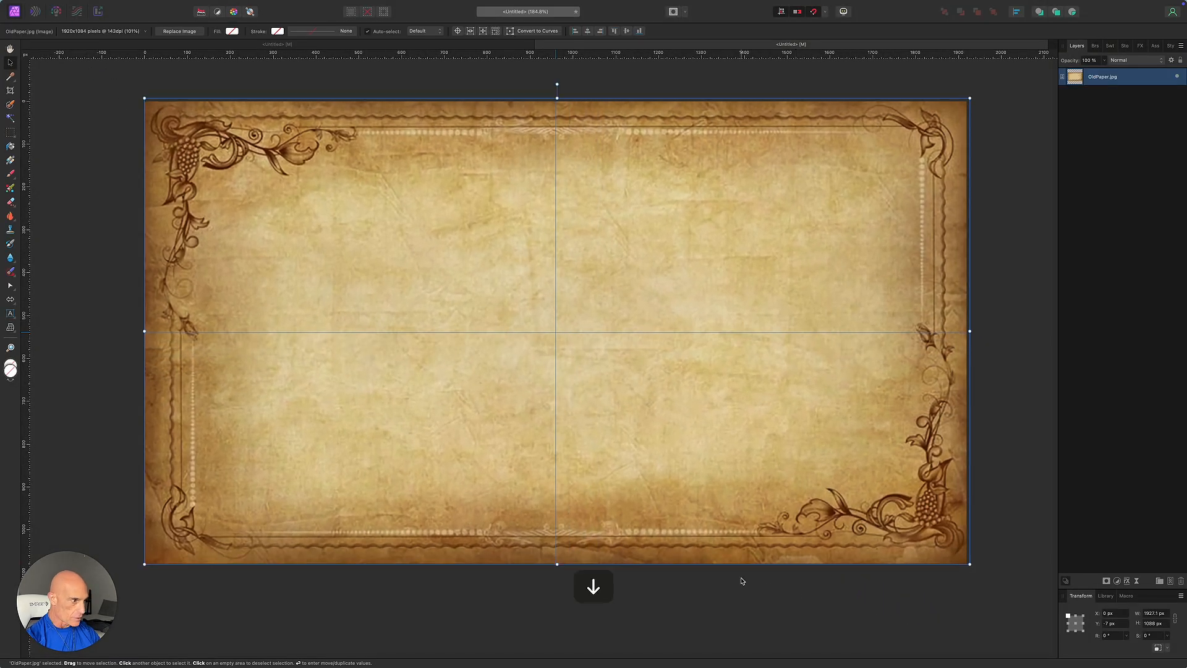
pyautogui.press('Left')
pyautogui.press('Left')
pyautogui.press('Left')
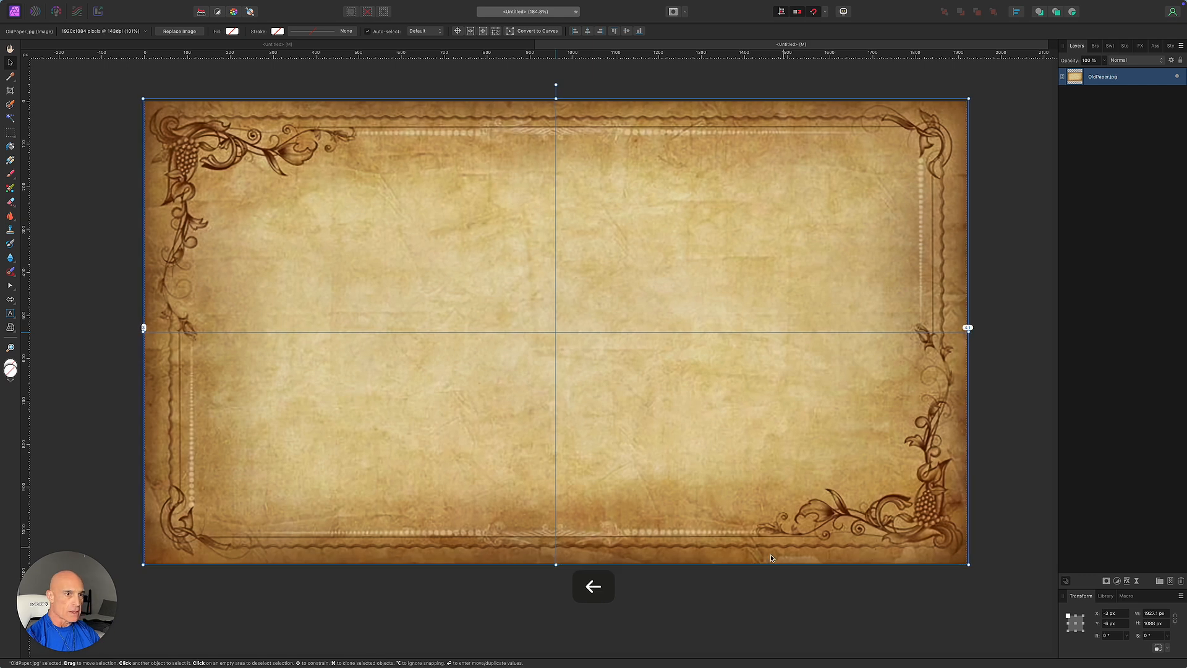
pyautogui.click(1123, 136)
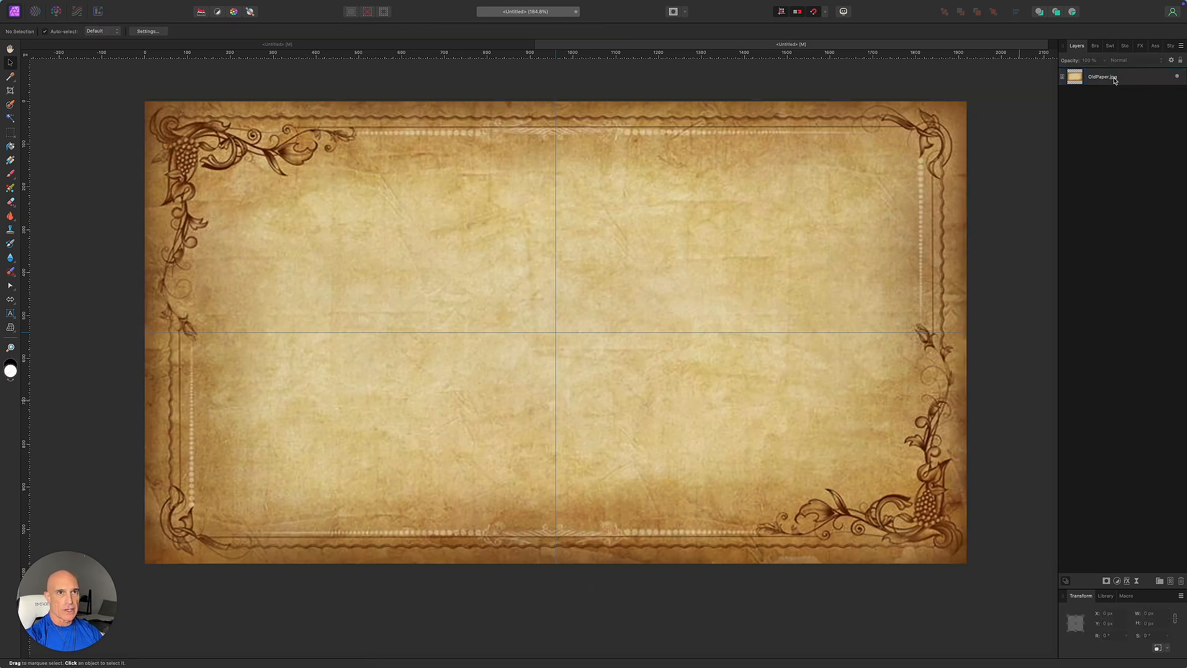
pyautogui.rightClick(1115, 80)
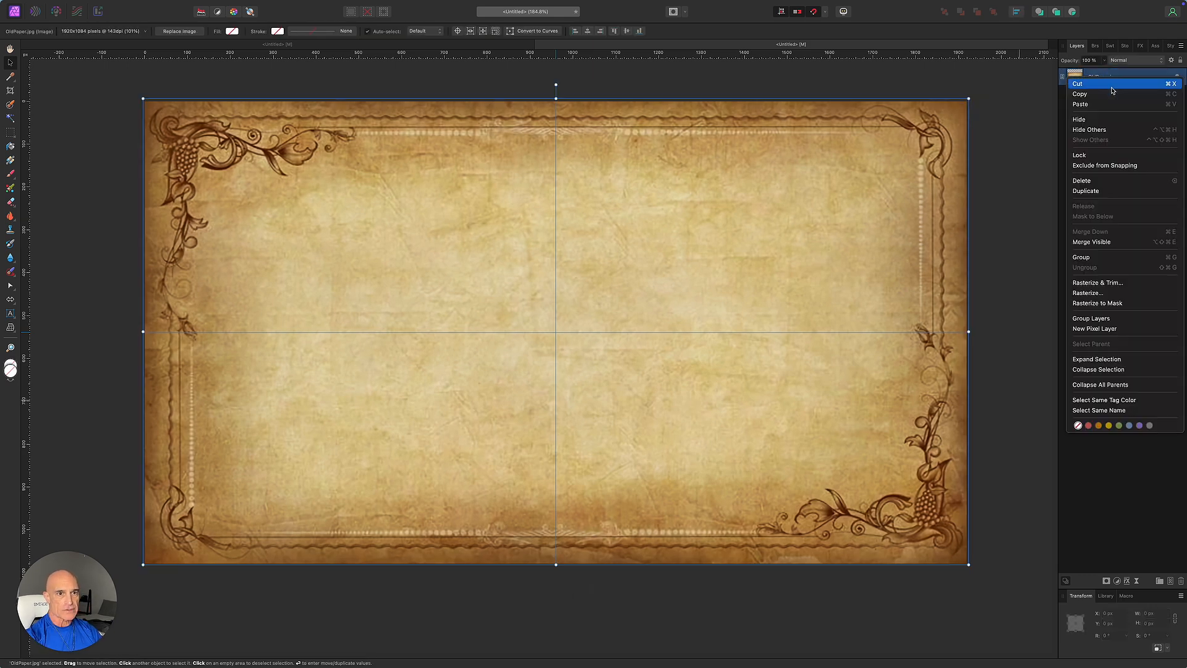
pyautogui.click(1106, 285)
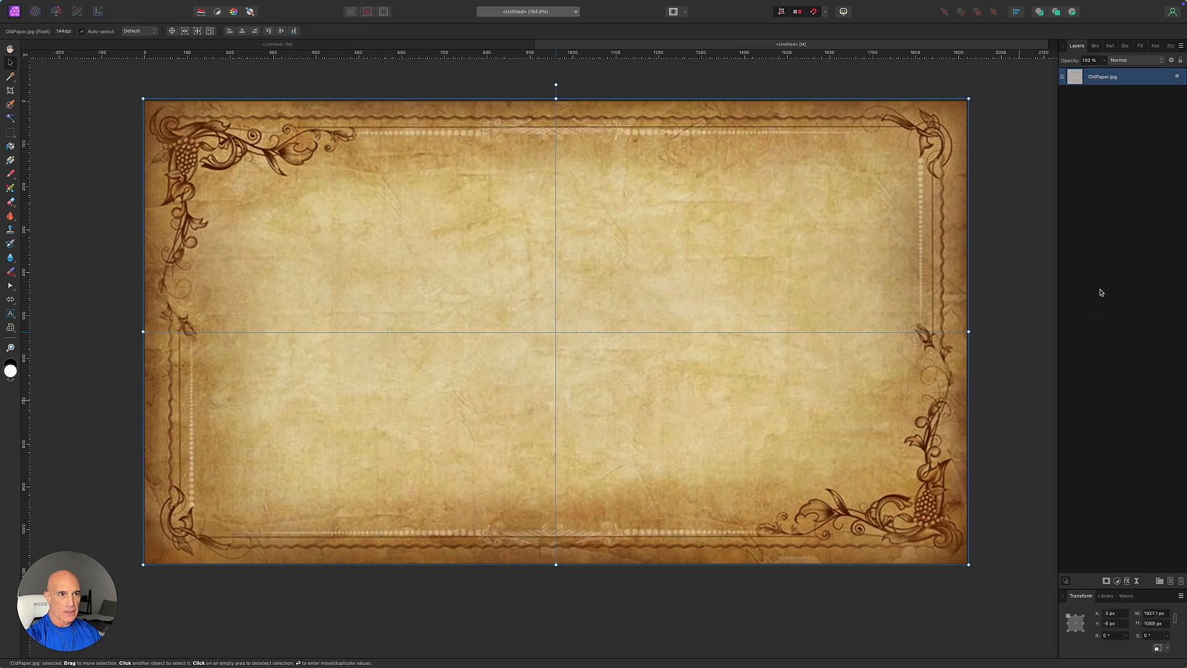
pyautogui.click(1170, 77)
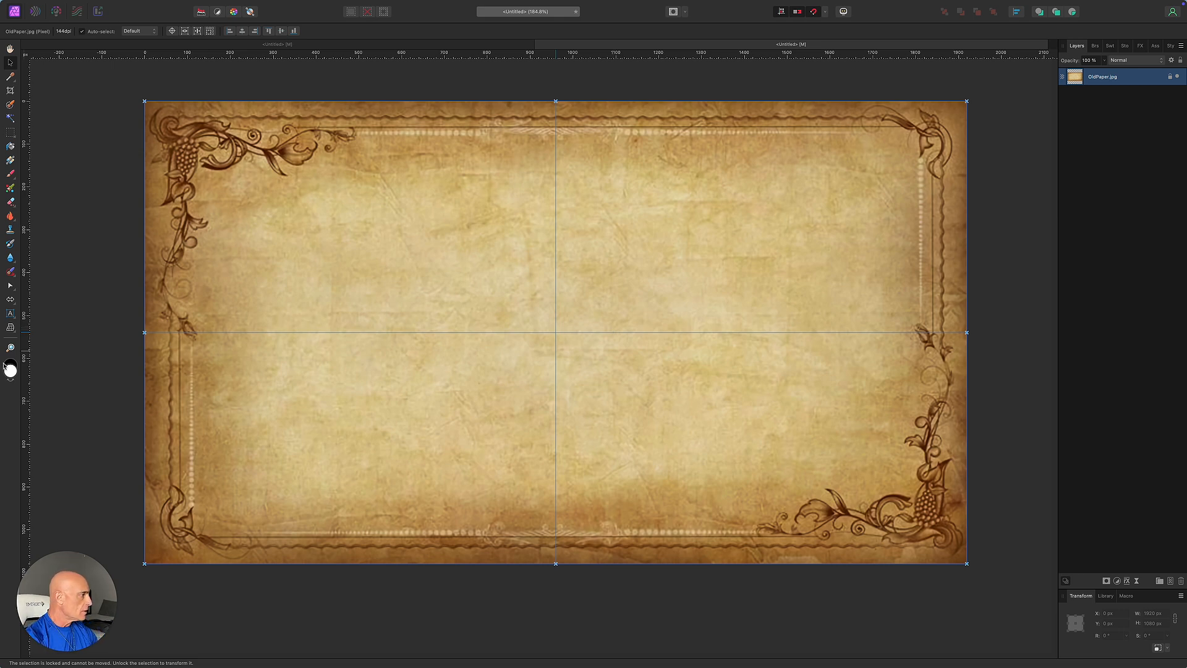
pyautogui.click(10, 301)
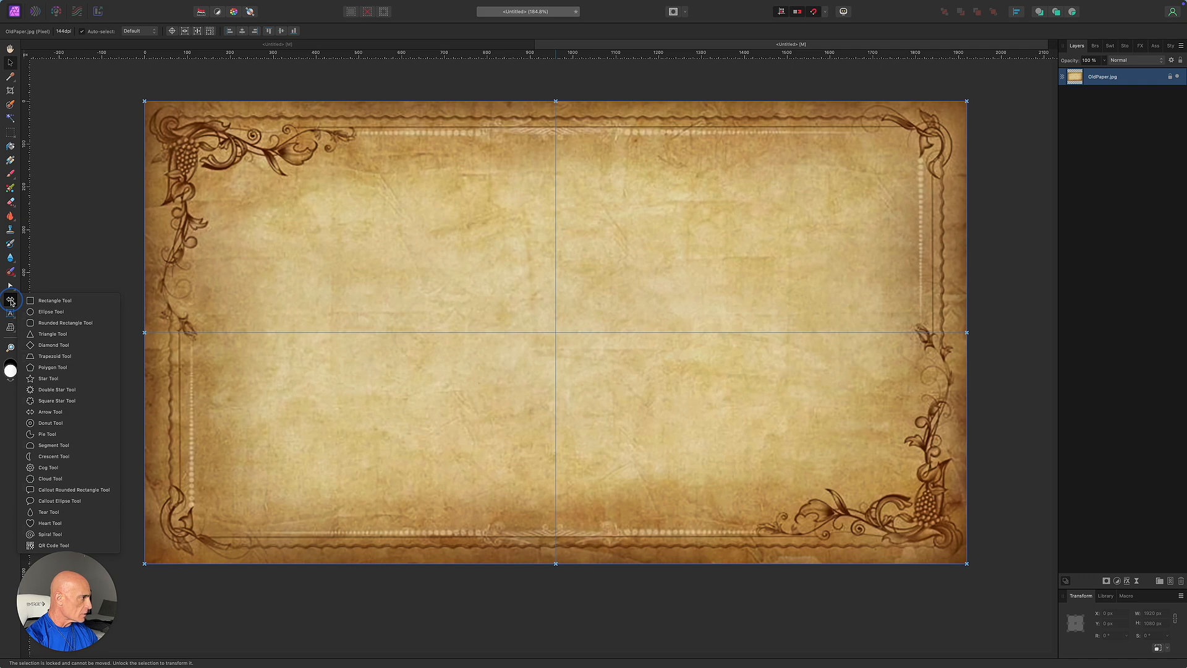
# Draw an 11 × 33 px rounded bar at the top guide, centre it, pivot at page centre.
pyautogui.click(41, 323)
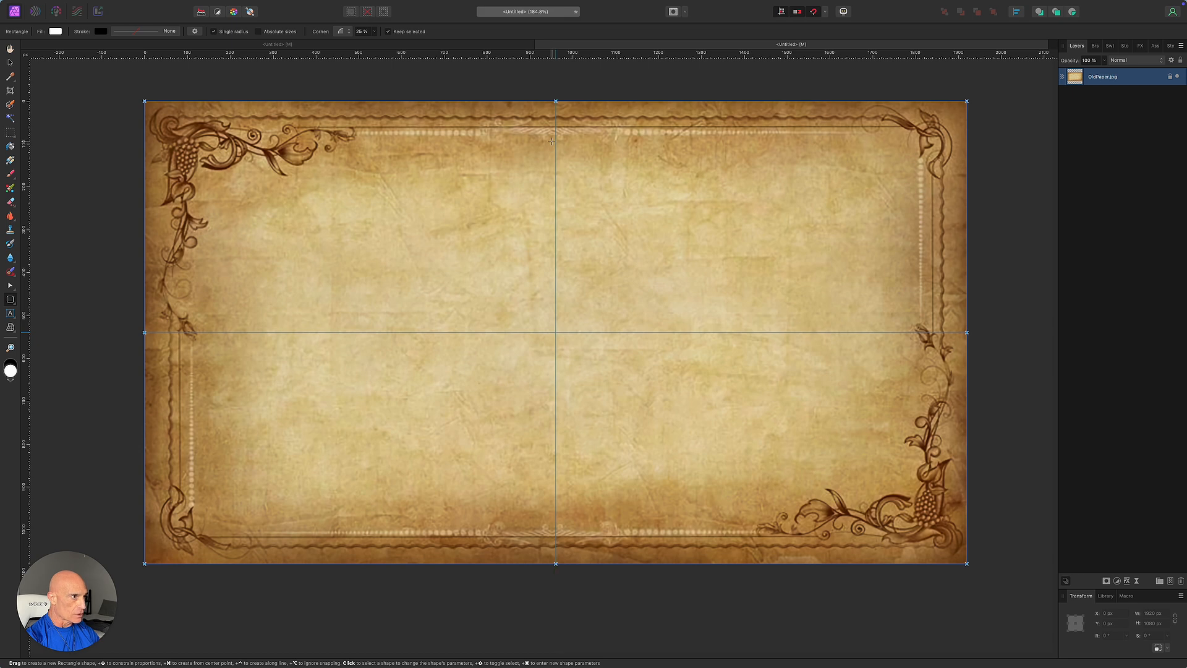
pyautogui.moveTo(555, 143); pyautogui.dragTo(560, 156)
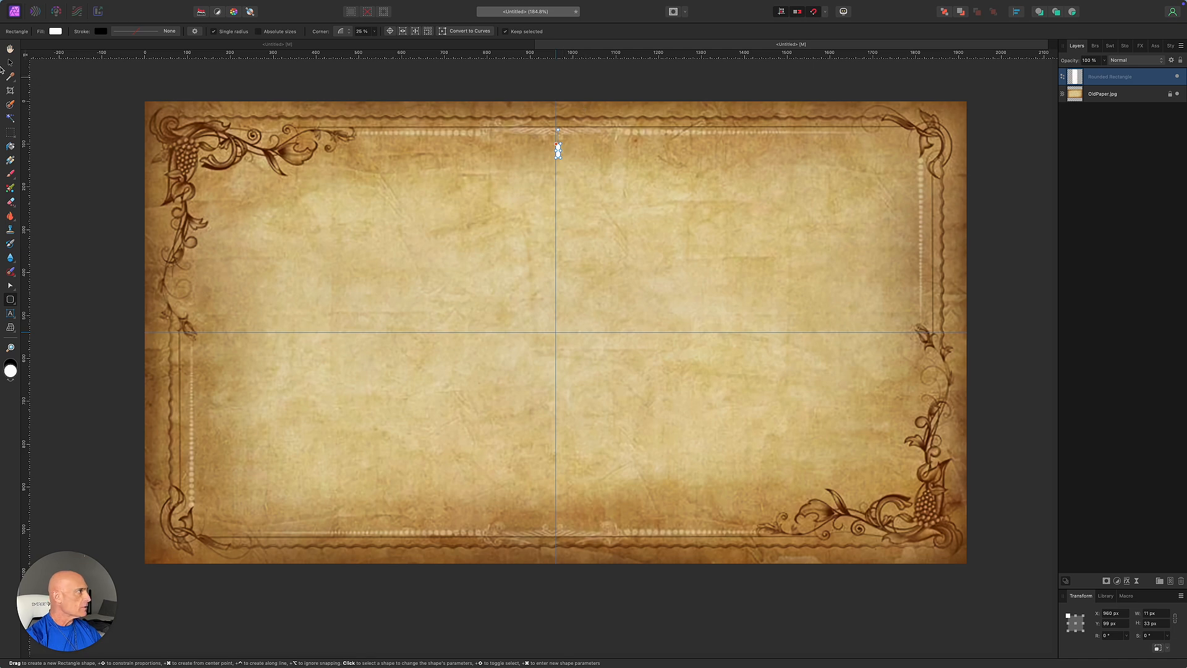
pyautogui.click(11, 63)
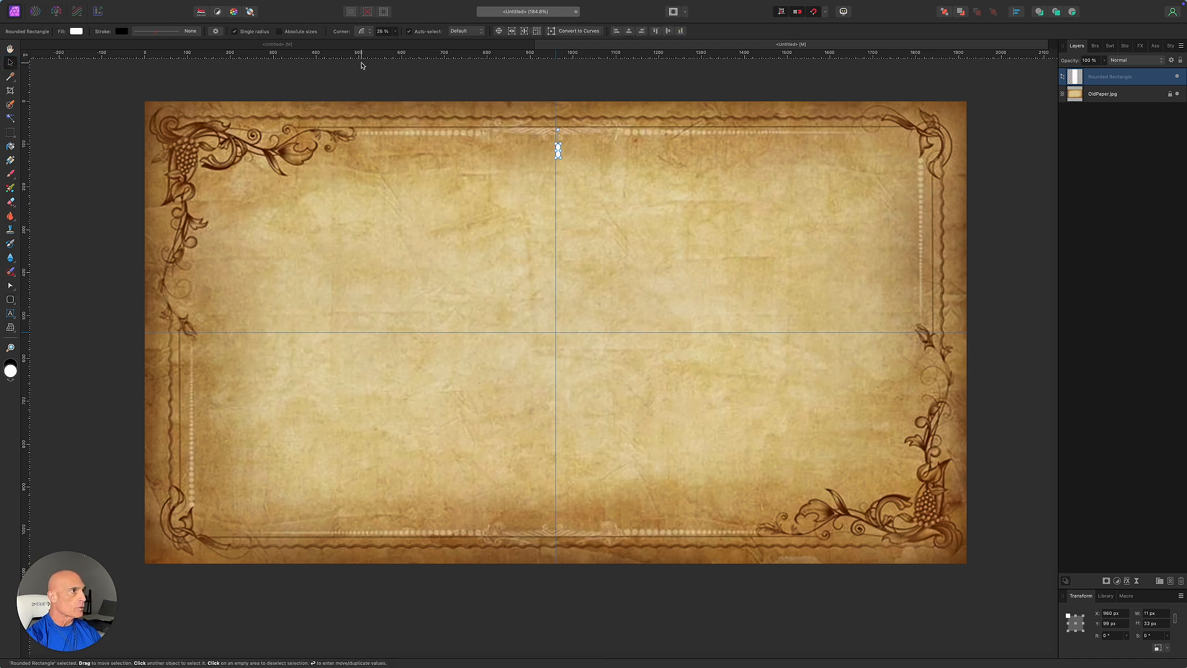
pyautogui.click(629, 32)
pyautogui.click(499, 32)
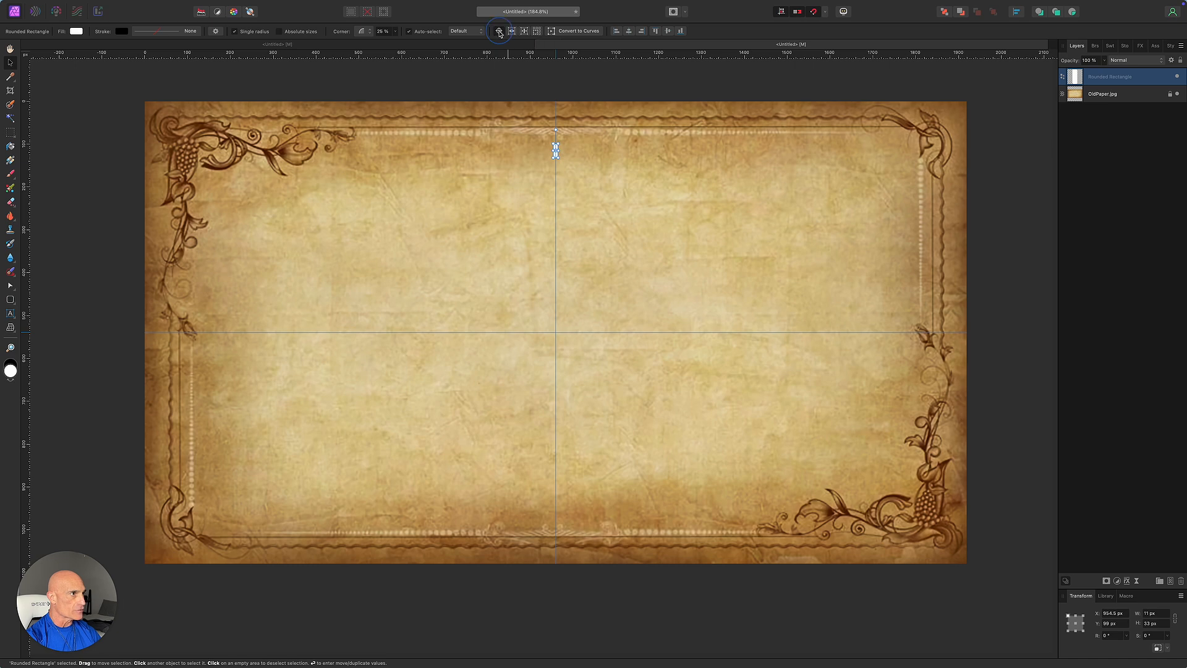
pyautogui.moveTo(556, 150); pyautogui.dragTo(557, 332)
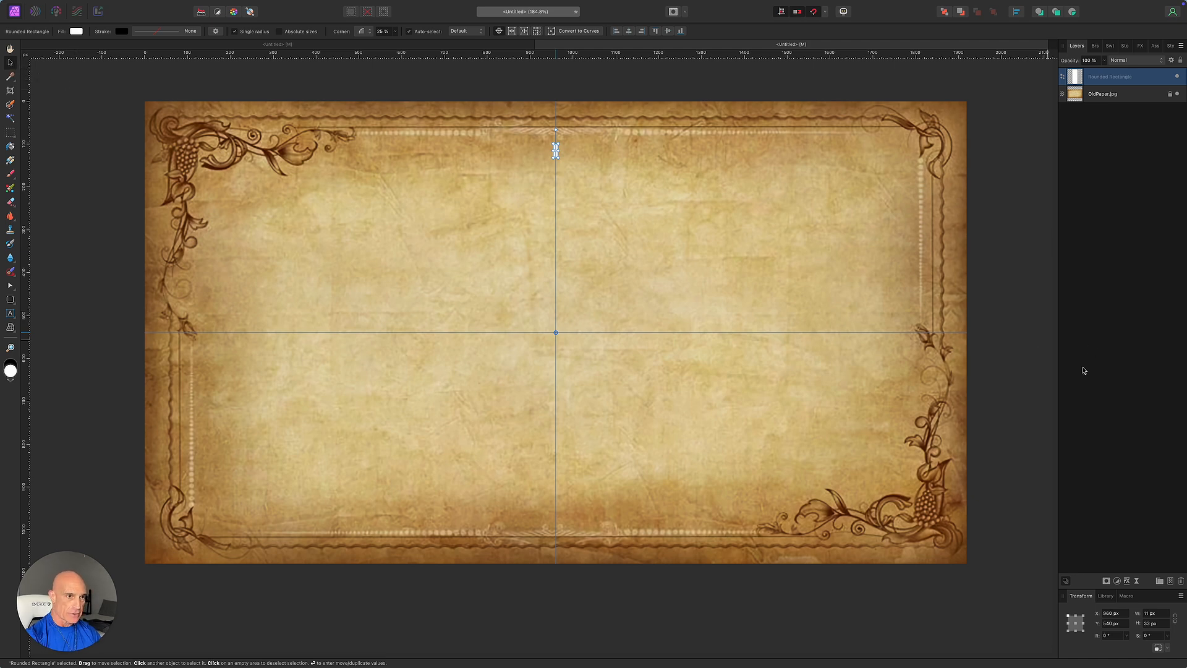
# Make 119 copies of the bar behind the original, each rotated -3°.
pyautogui.press('Return')
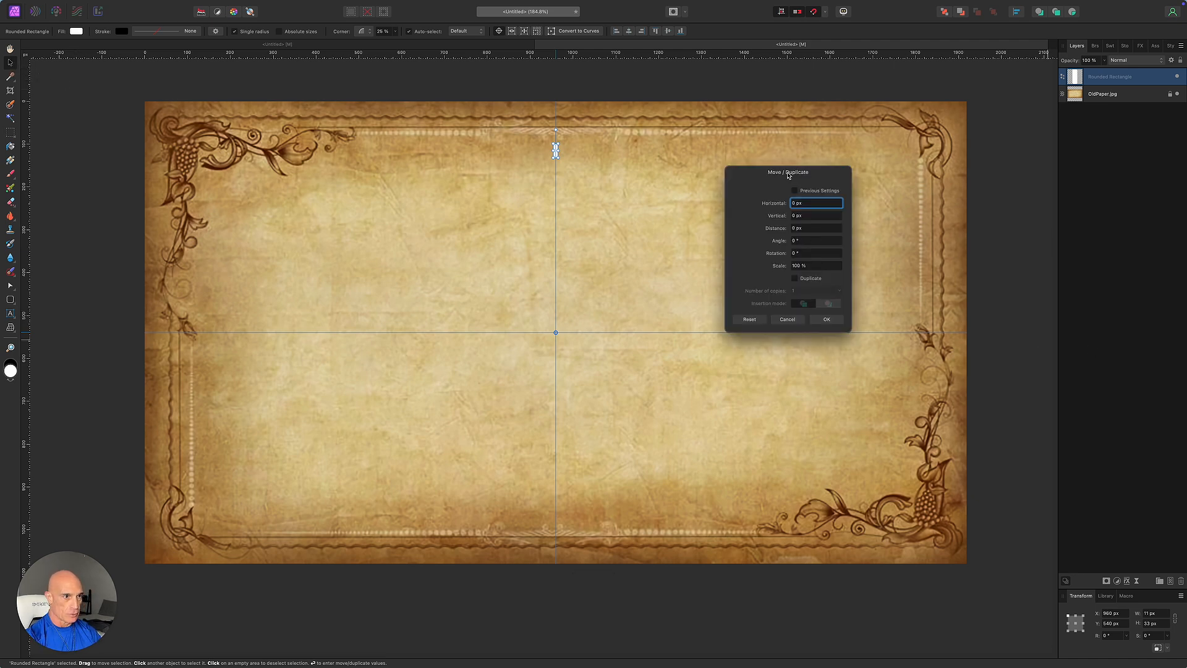
pyautogui.click(795, 278)
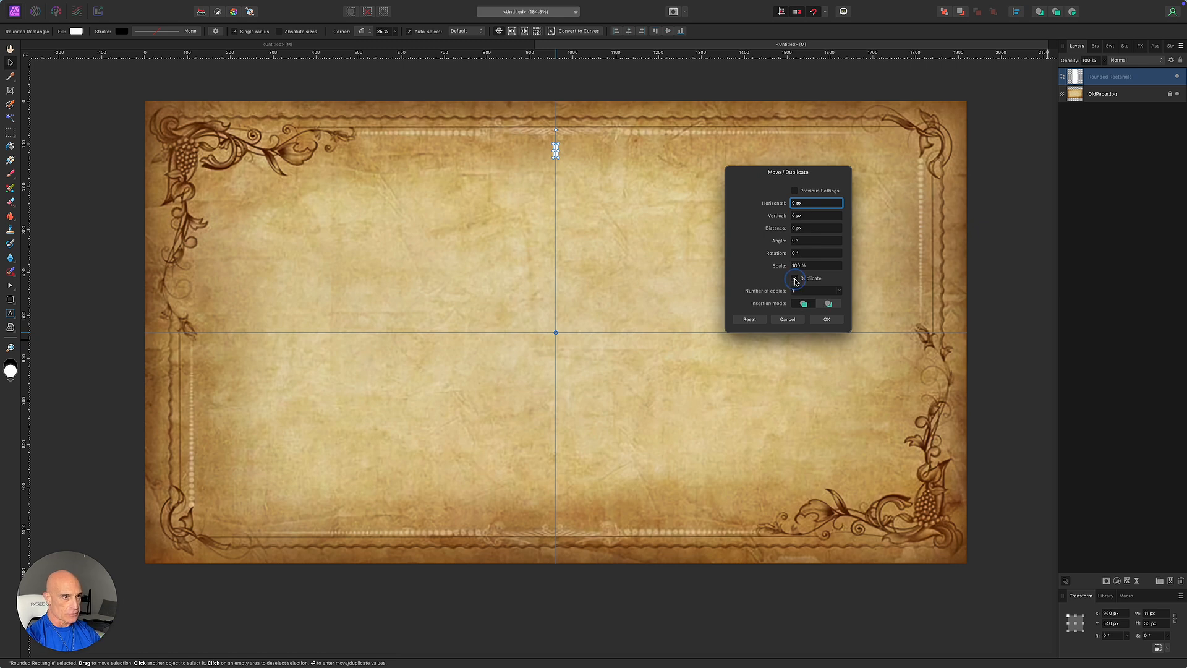
pyautogui.click(829, 305)
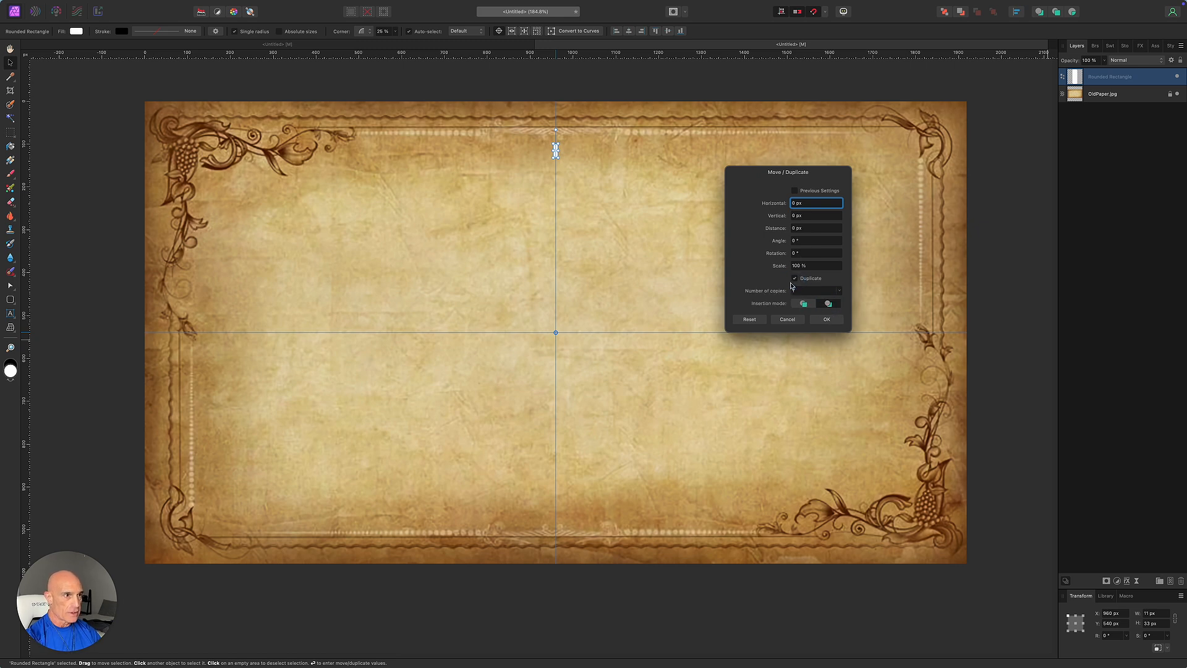
pyautogui.moveTo(777, 257); pyautogui.dragTo(826, 301)
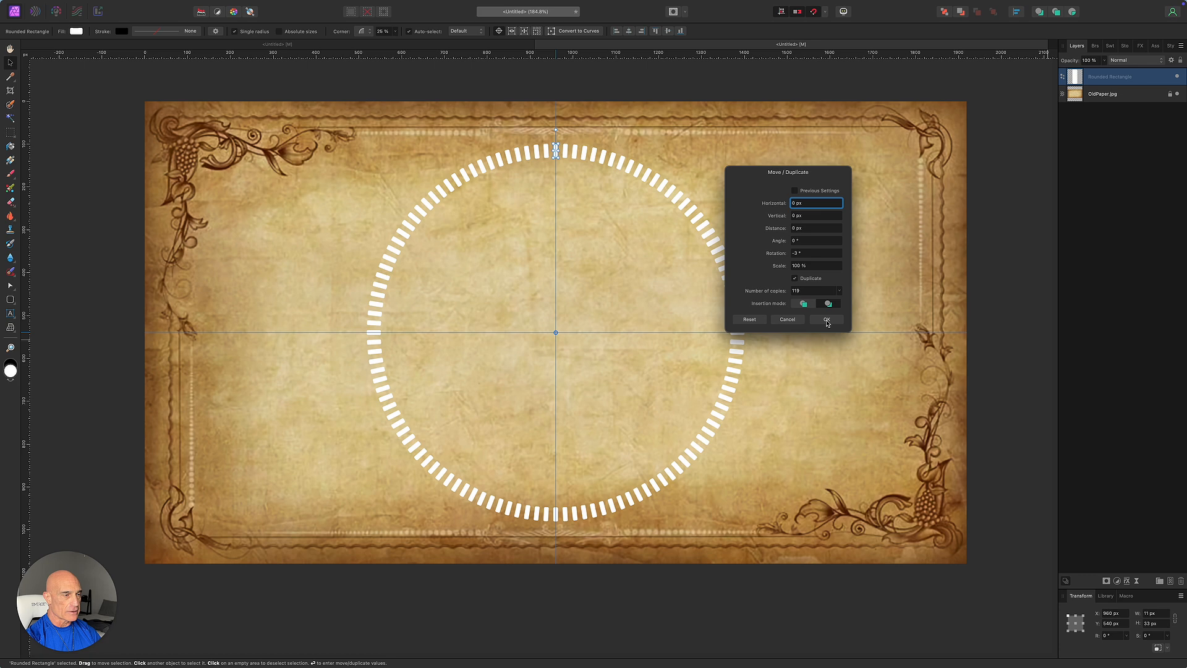
pyautogui.click(827, 319)
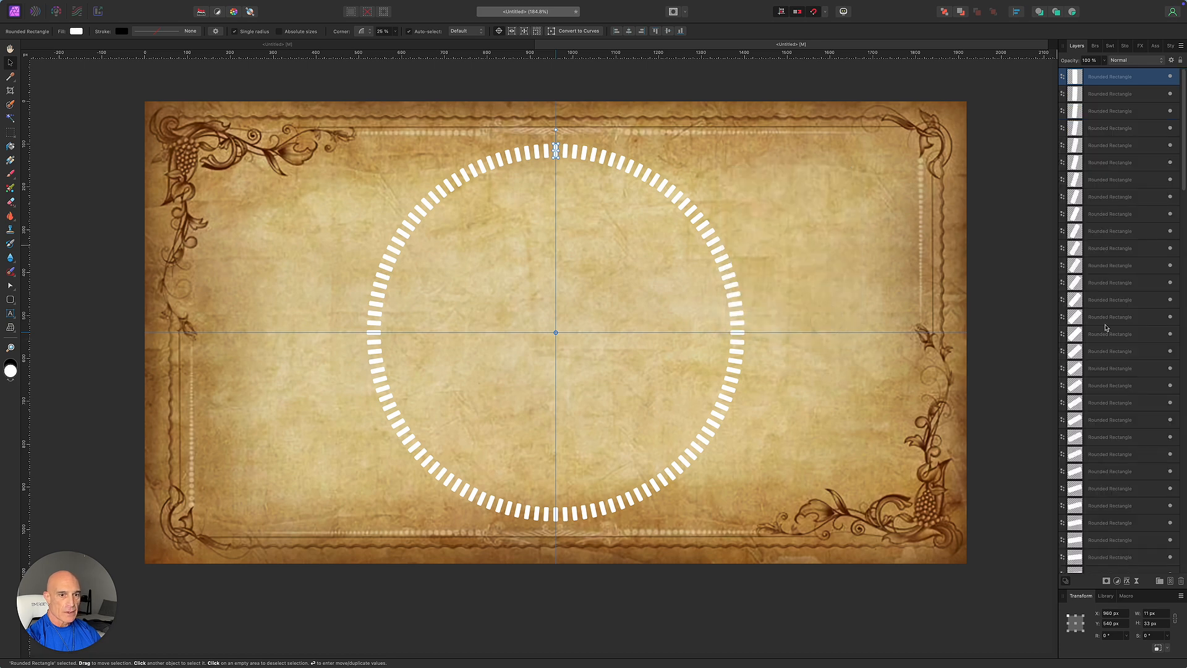
# Select all the rounded-rectangle bar layers in the Layers panel.
pyautogui.scroll(1, 1106, 329)
pyautogui.scroll(-10, 1106, 329)
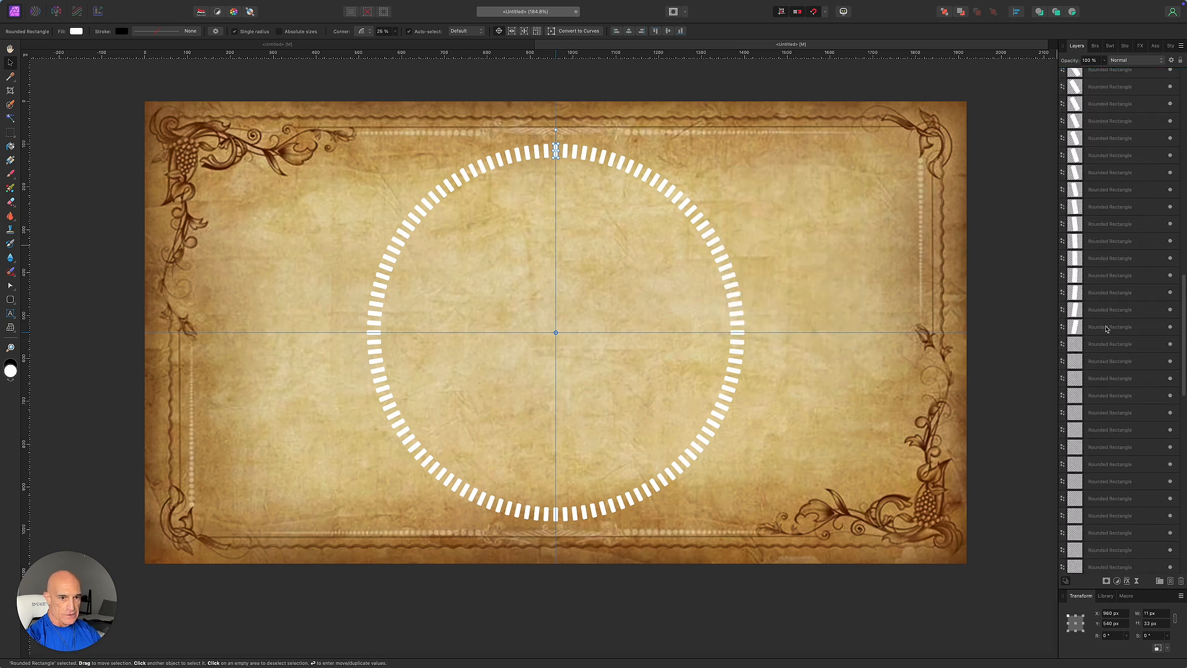
pyautogui.scroll(-5, 1107, 329)
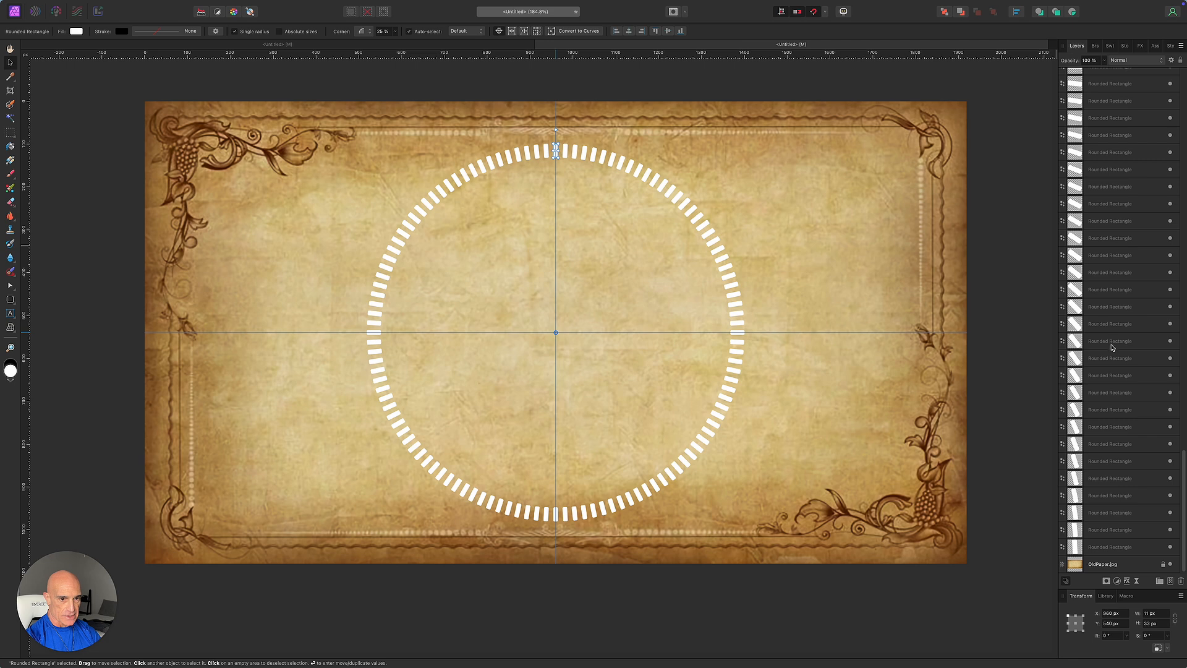
pyautogui.keyDown('shift'); pyautogui.click(1114, 552); pyautogui.keyUp('shift')
# Group the 120 selected bars into one layer, then pick the Ellipse Tool.
pyautogui.rightClick(1123, 374)
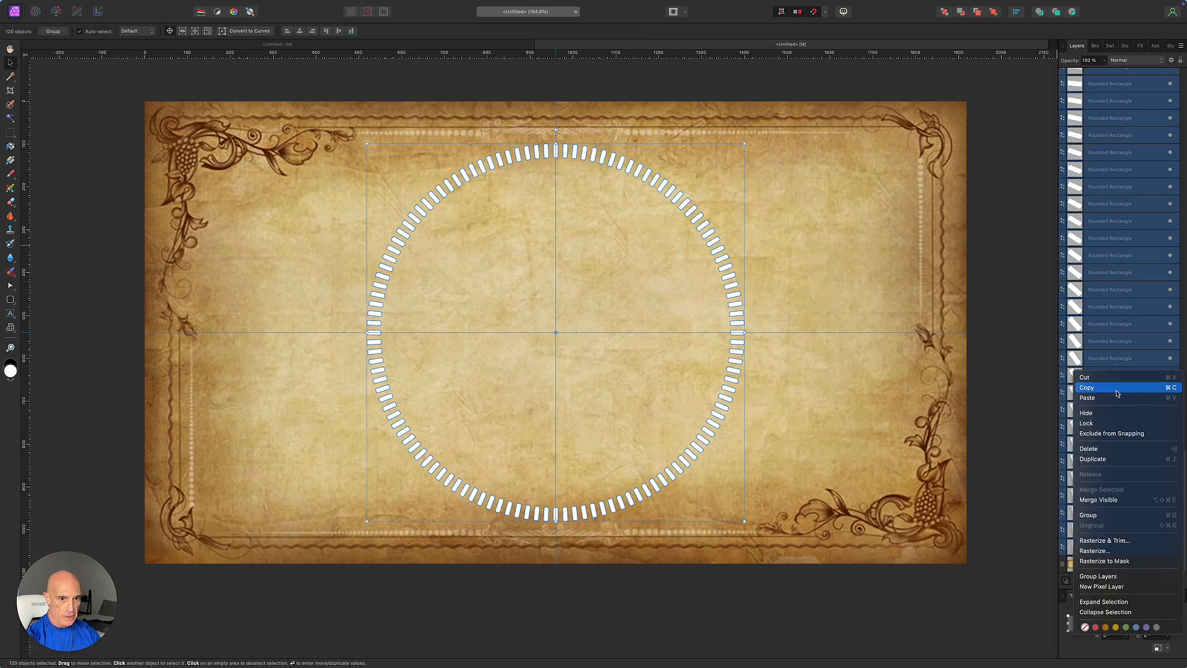
pyautogui.click(1093, 515)
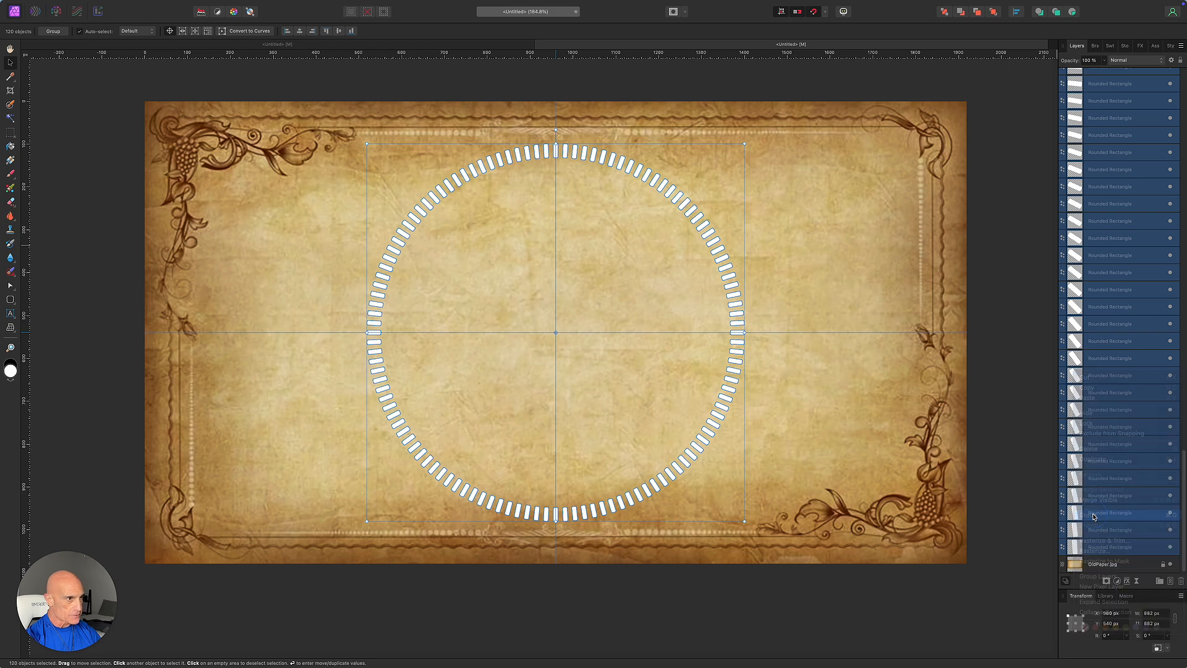
pyautogui.click(1044, 372)
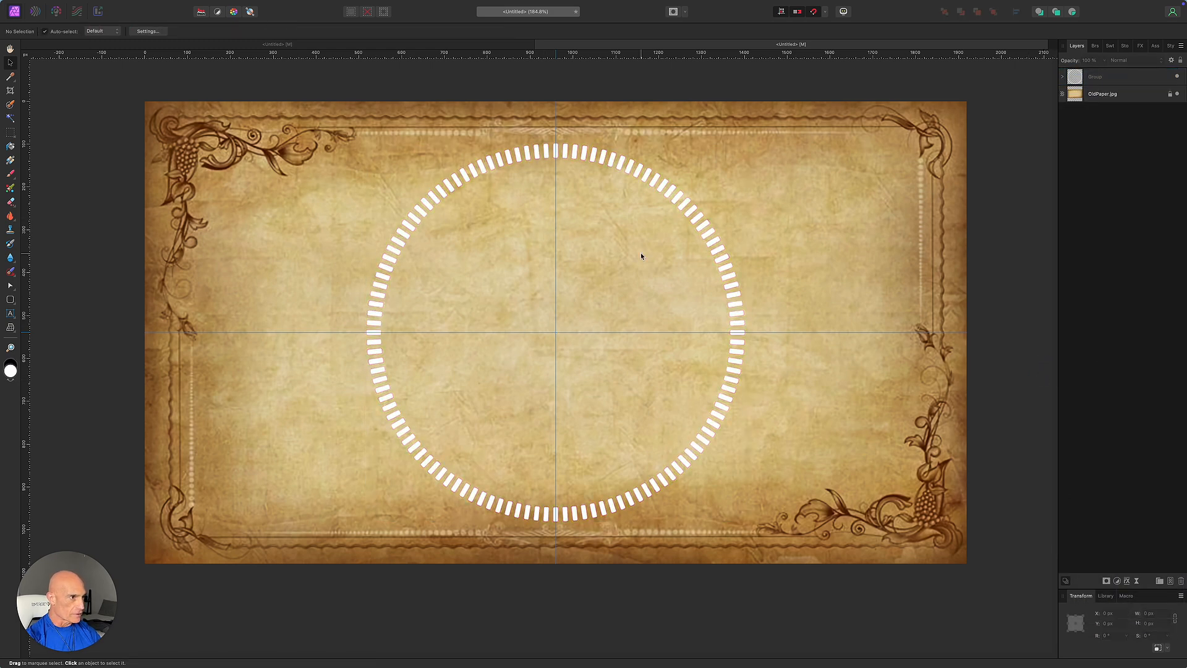
pyautogui.click(10, 302)
pyautogui.click(32, 313)
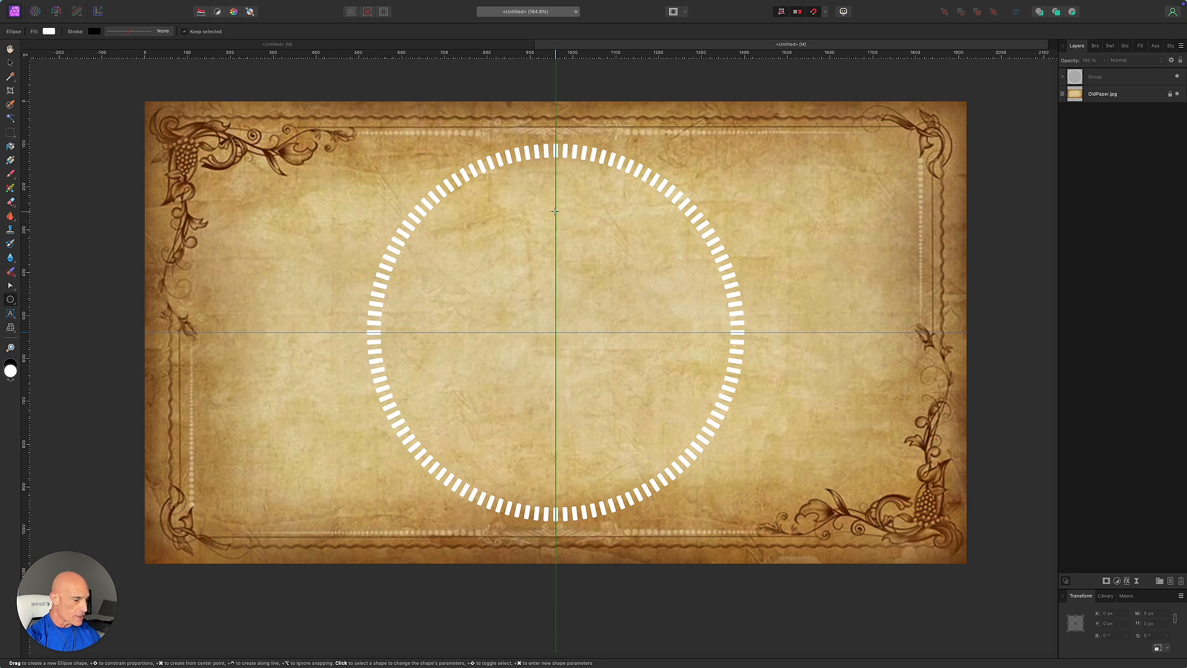
# Draw a 24 × 24 px circle on the centre guide and move its pivot to page centre.
pyautogui.press('shift+super')
pyautogui.moveTo(556, 212); pyautogui.dragTo(560, 215)
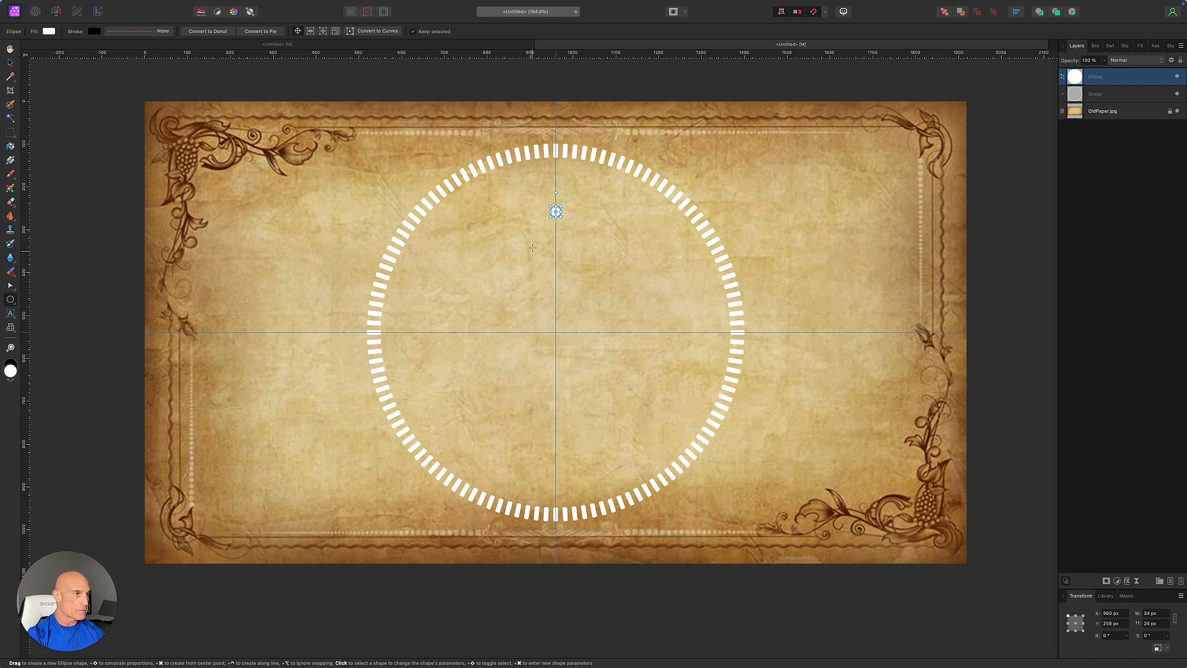
pyautogui.moveTo(556, 212); pyautogui.dragTo(556, 333)
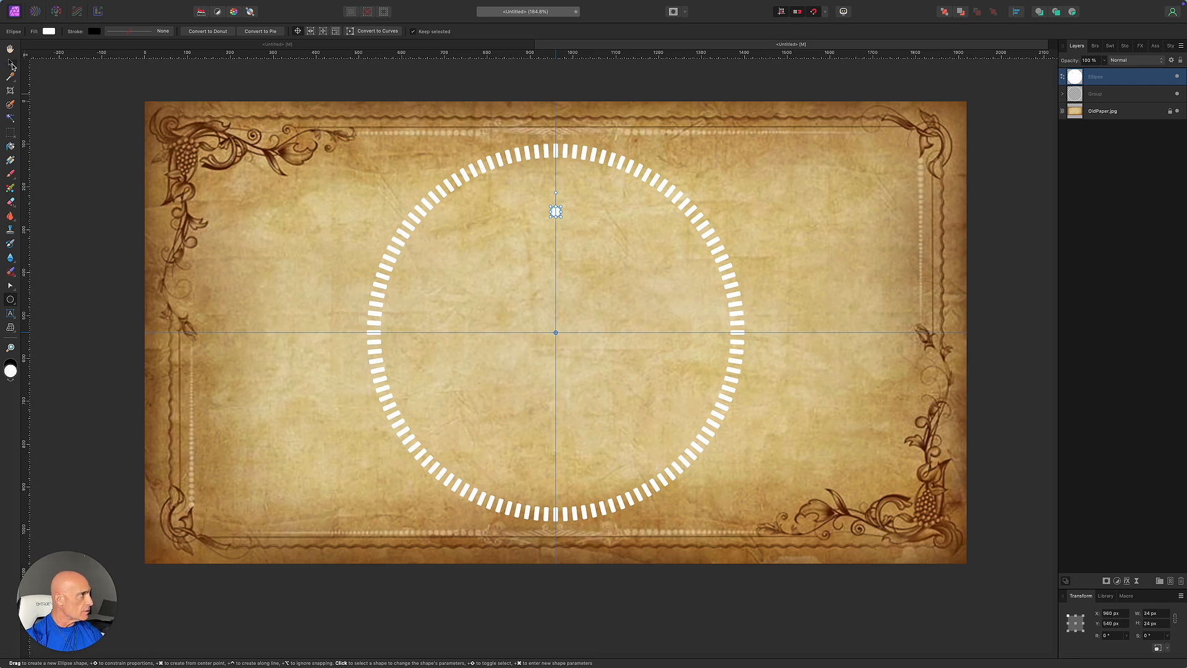
pyautogui.click(10, 63)
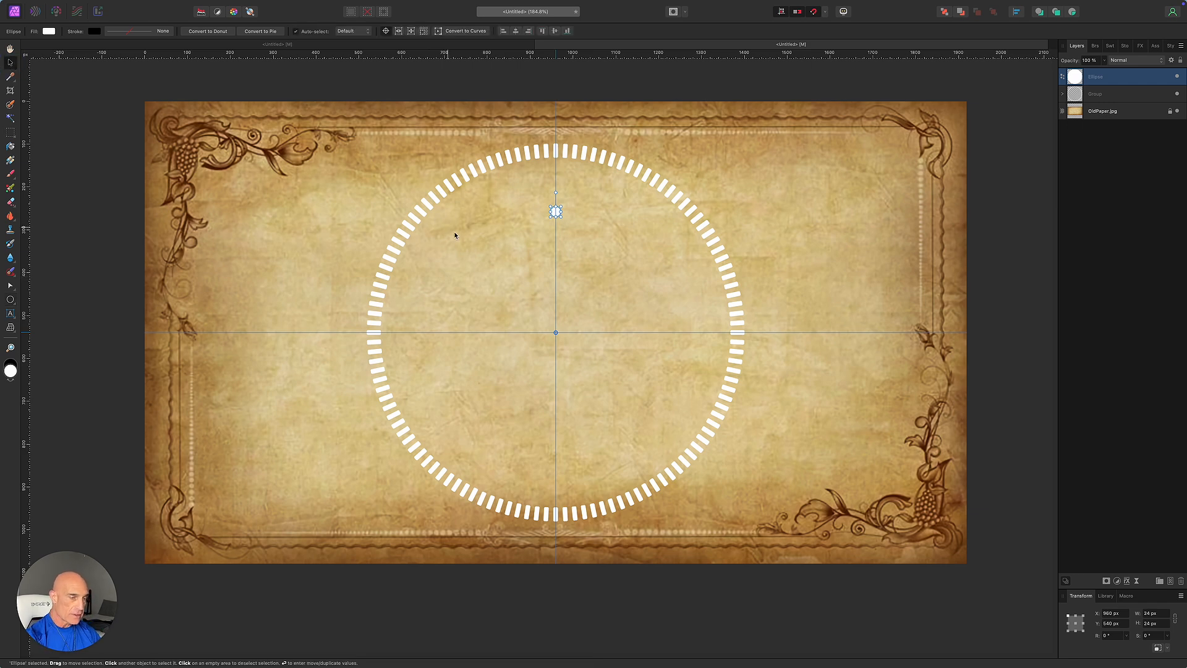
# Duplicate the dot behind the original around the centre, copies spaced 10° apart.
pyautogui.press('Return')
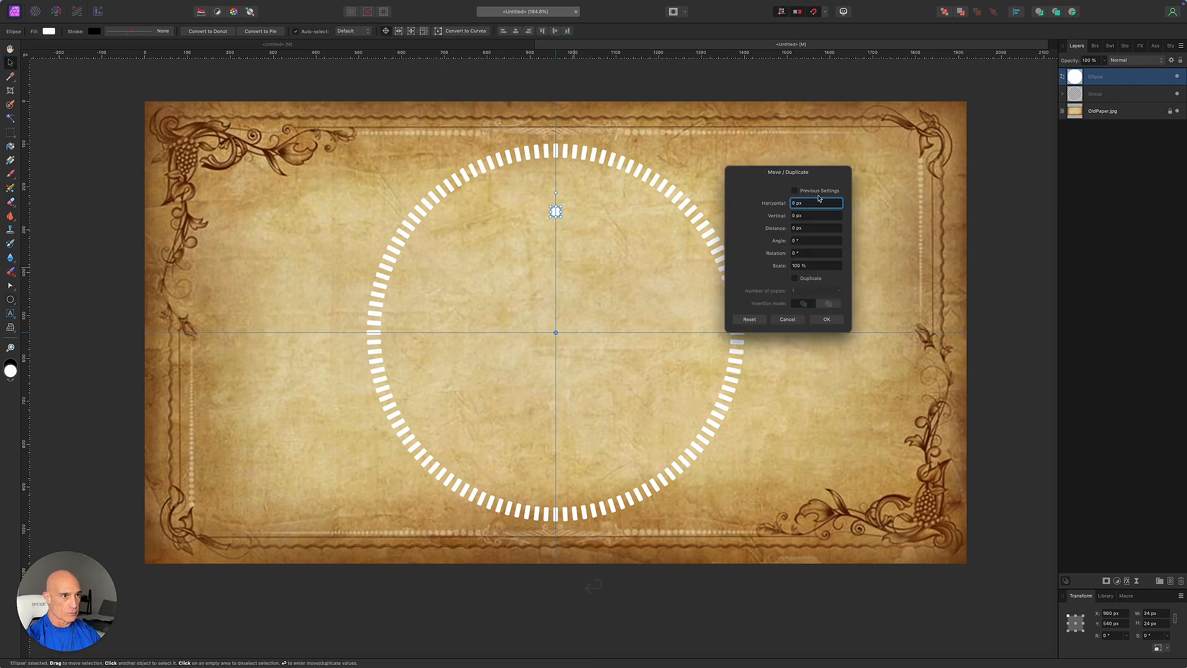
pyautogui.click(796, 279)
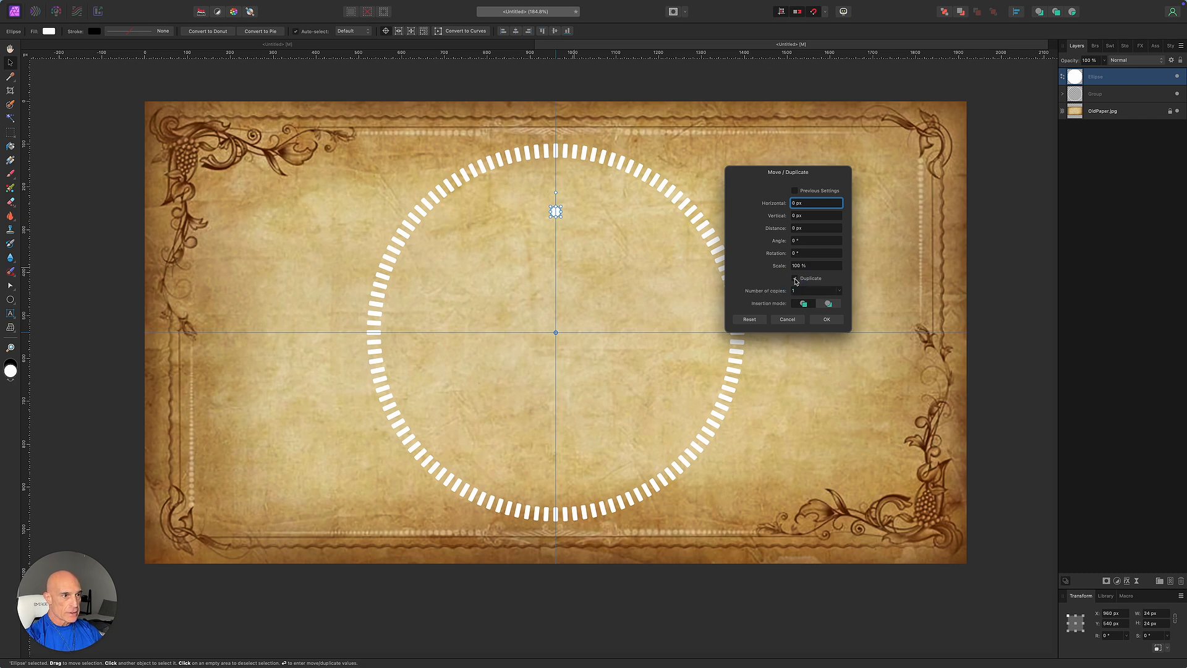
pyautogui.click(829, 304)
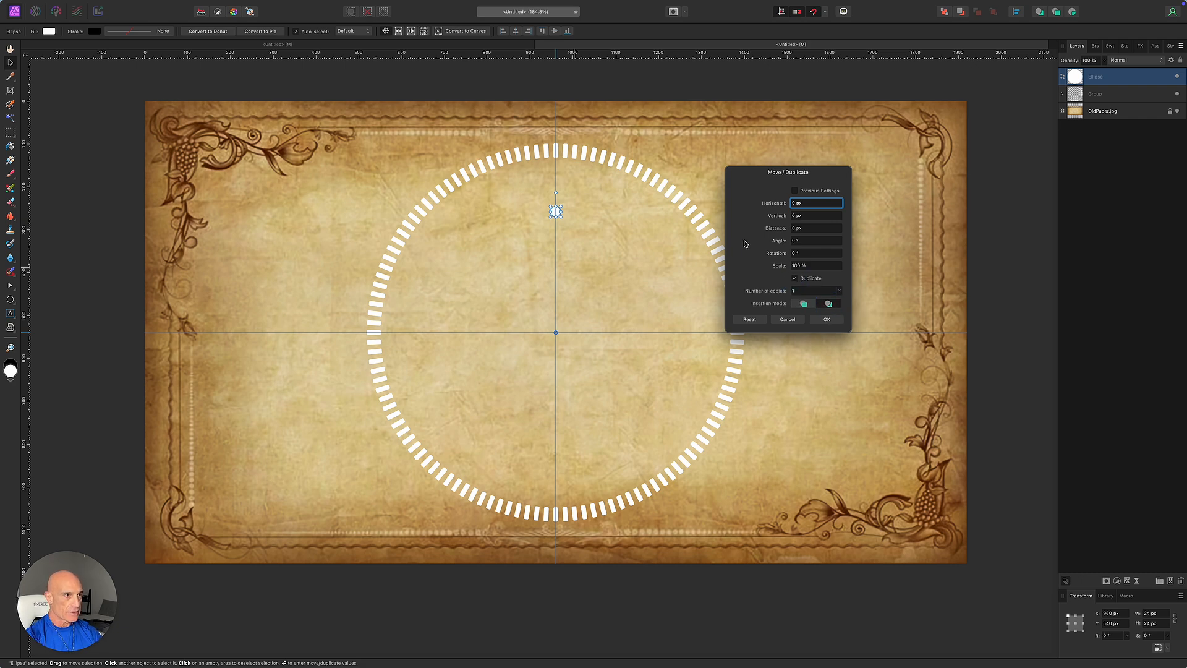
pyautogui.moveTo(776, 256); pyautogui.dragTo(770, 259)
pyautogui.moveTo(766, 292); pyautogui.dragTo(781, 293)
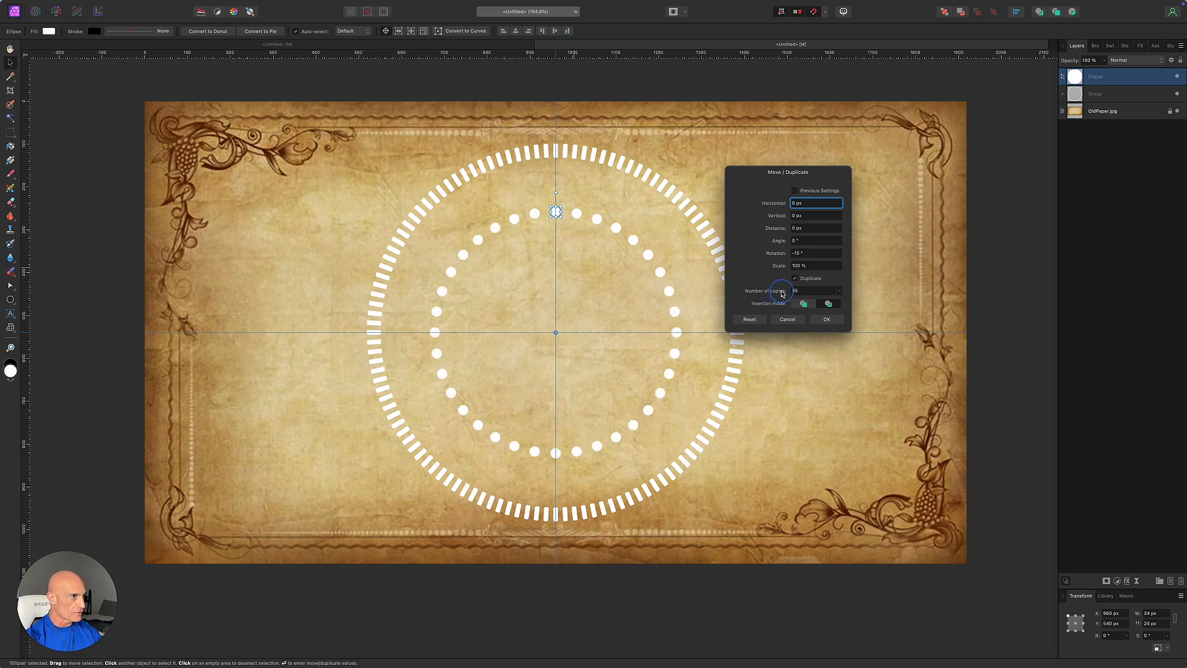
pyautogui.click(827, 319)
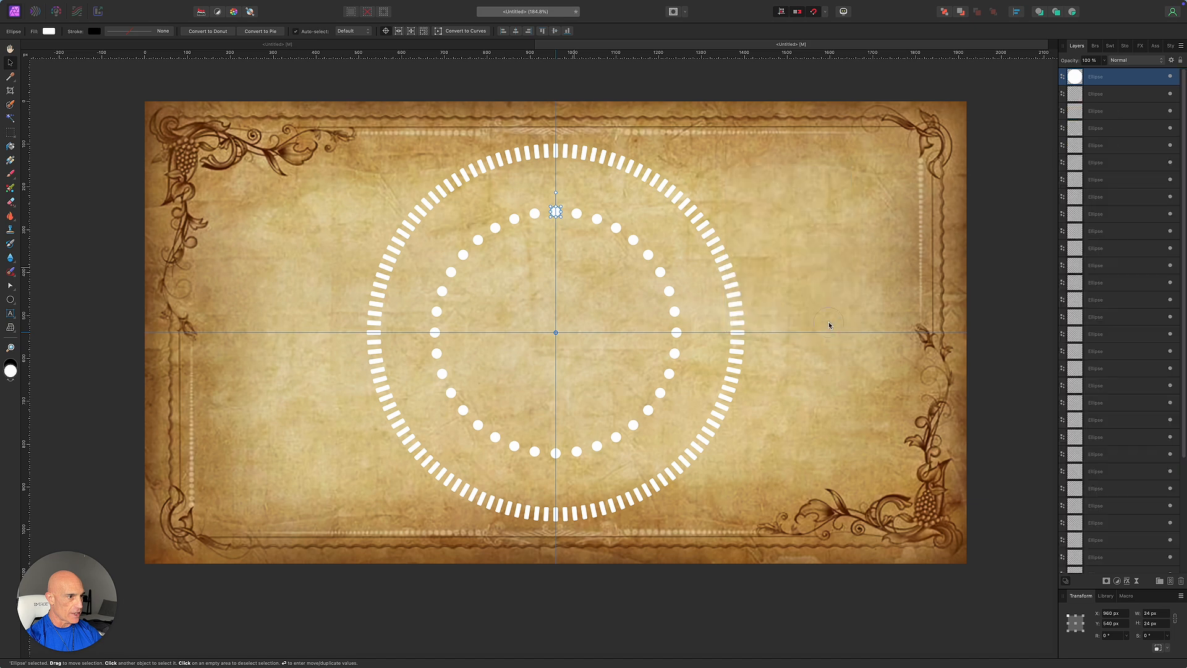
# Select all the dot layers and group them into one layer.
pyautogui.scroll(-5, 1108, 300)
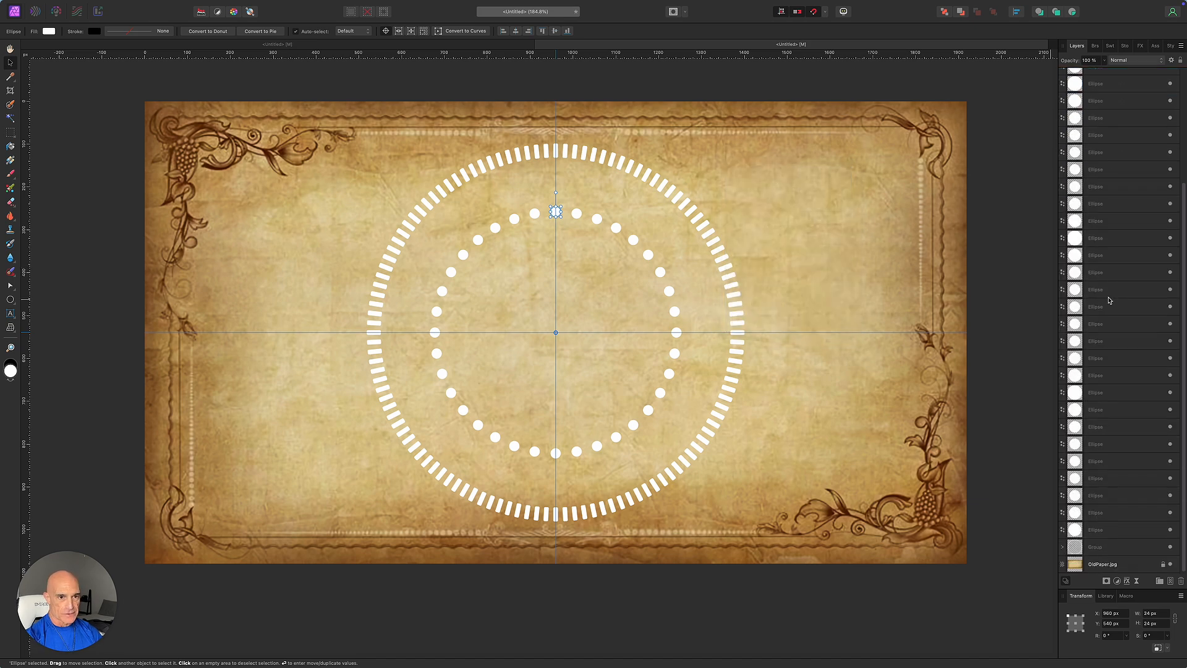
pyautogui.keyDown('shift'); pyautogui.click(1140, 529); pyautogui.keyUp('shift')
pyautogui.rightClick(1140, 402)
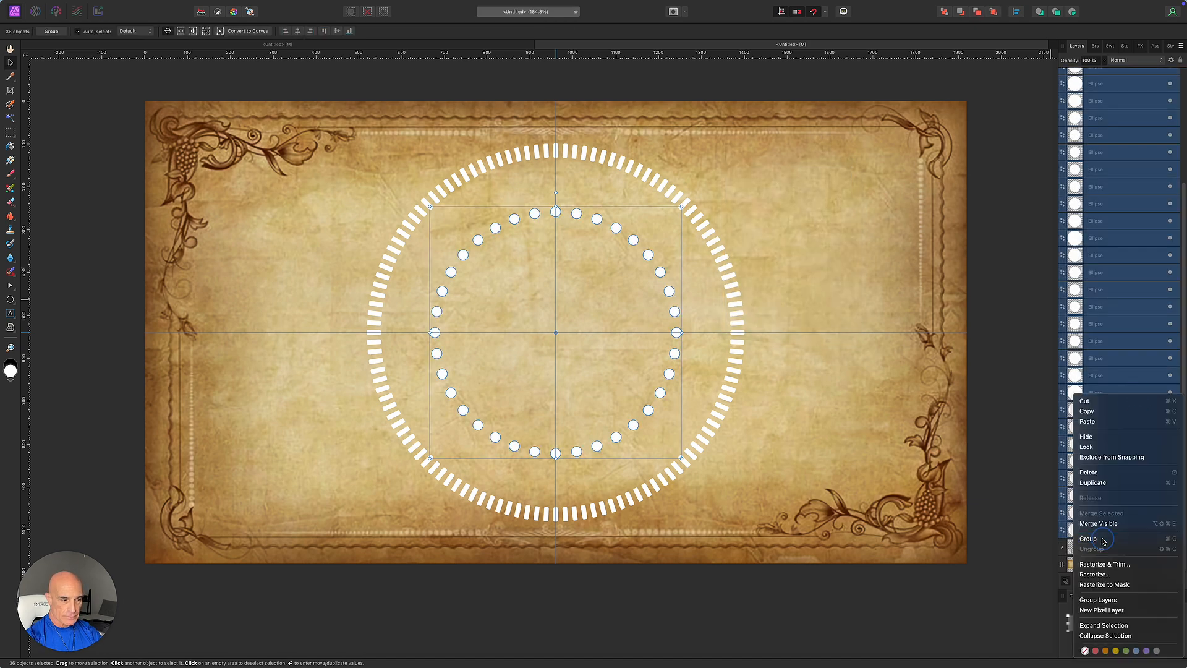
pyautogui.click(1100, 538)
pyautogui.click(1025, 375)
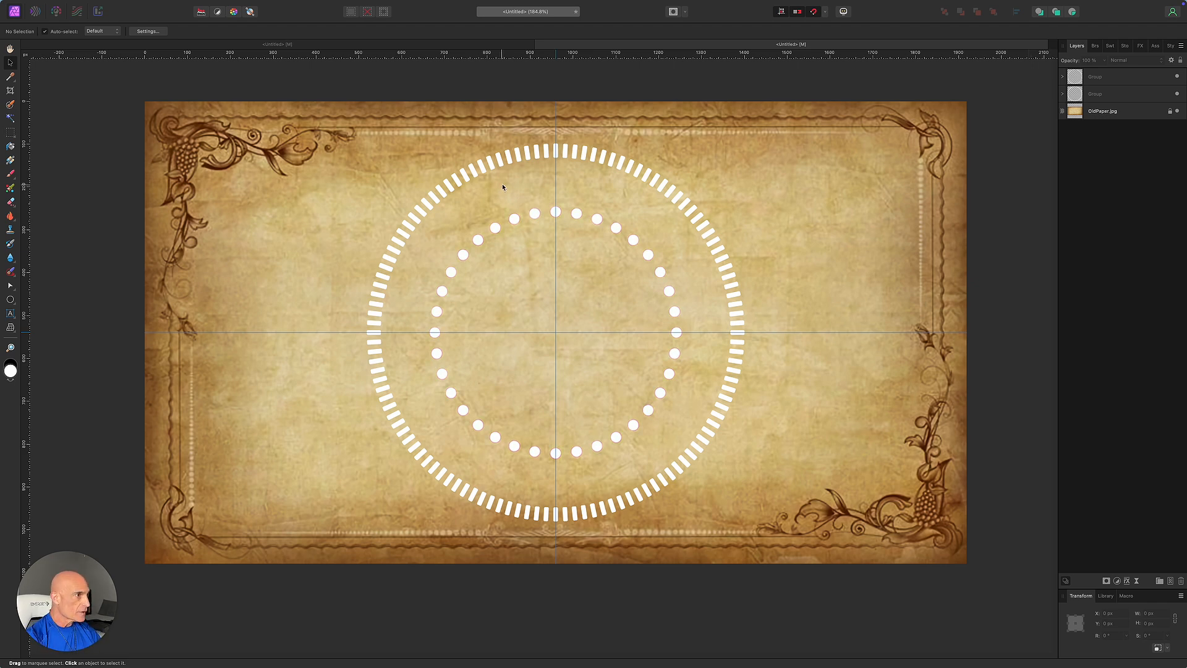
# Draw a 648 × 648 px circle from the page centre and set its fill to none.
pyautogui.click(10, 301)
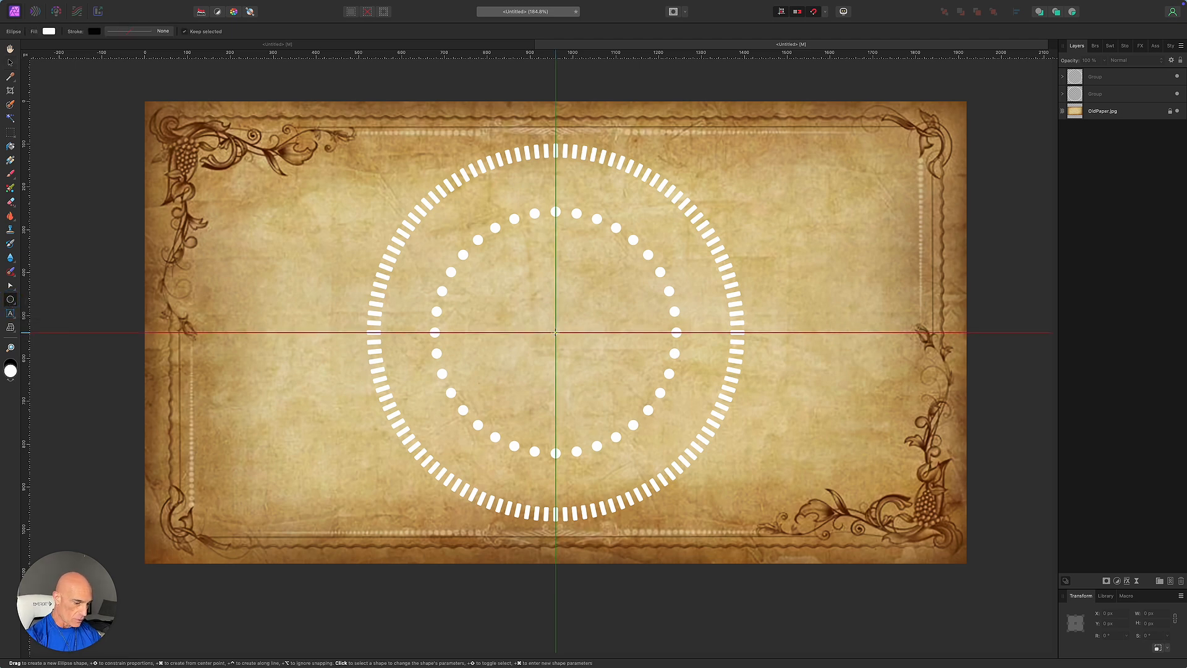
pyautogui.moveTo(555, 332); pyautogui.dragTo(755, 254)
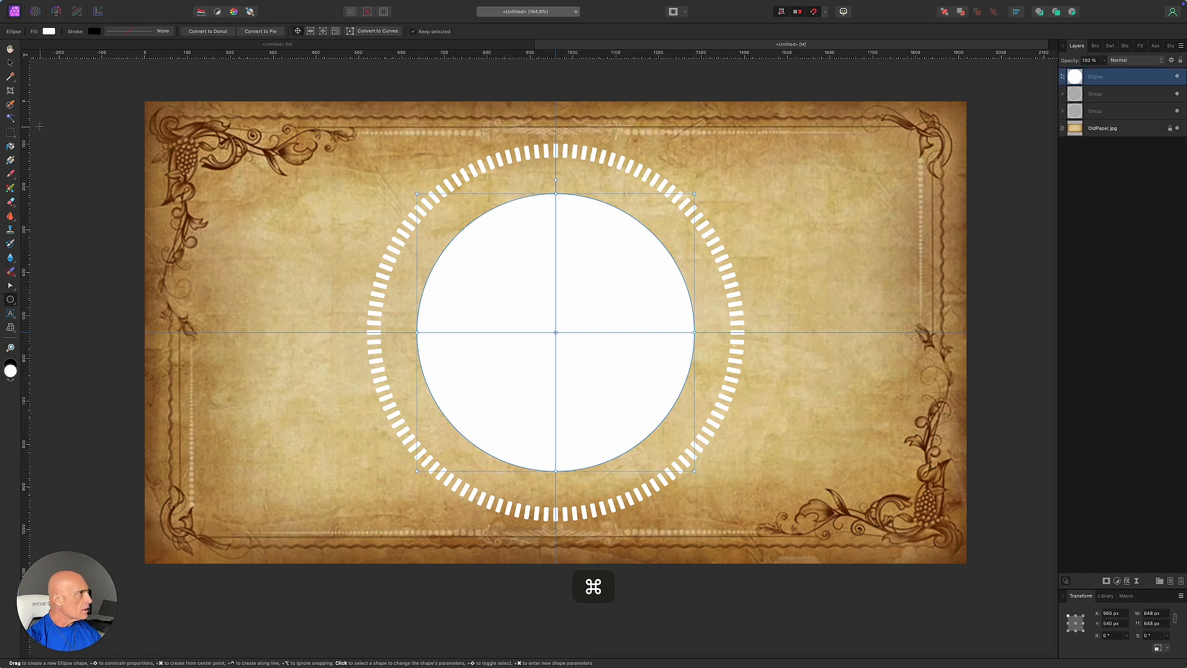
pyautogui.click(49, 31)
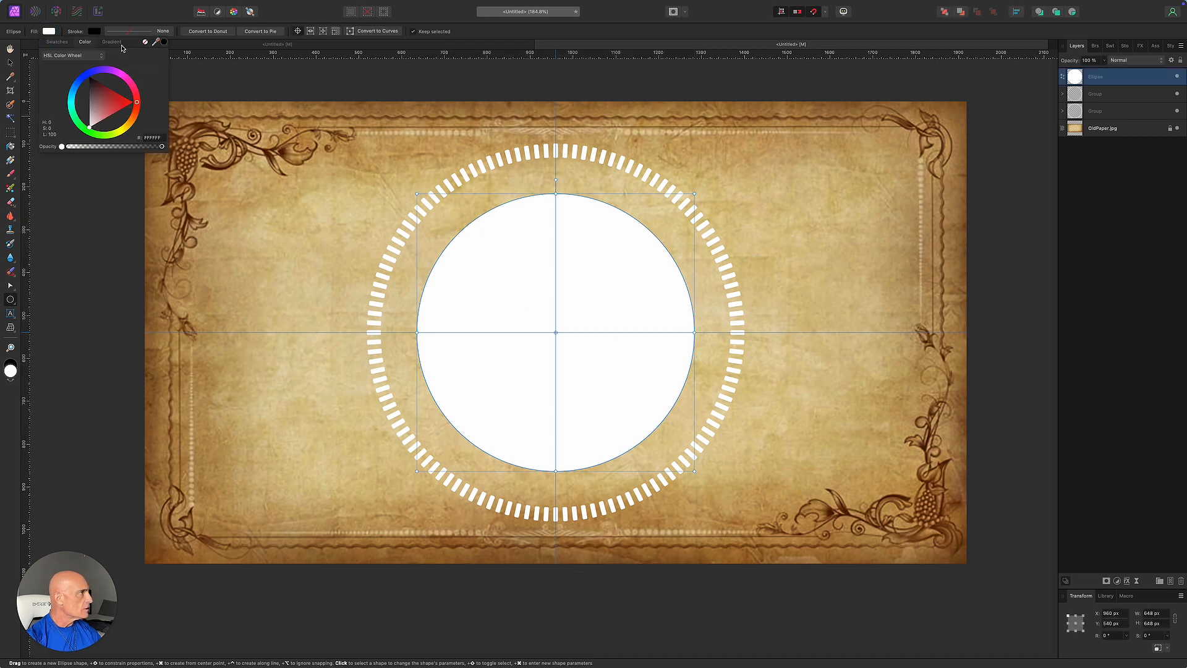
pyautogui.click(145, 42)
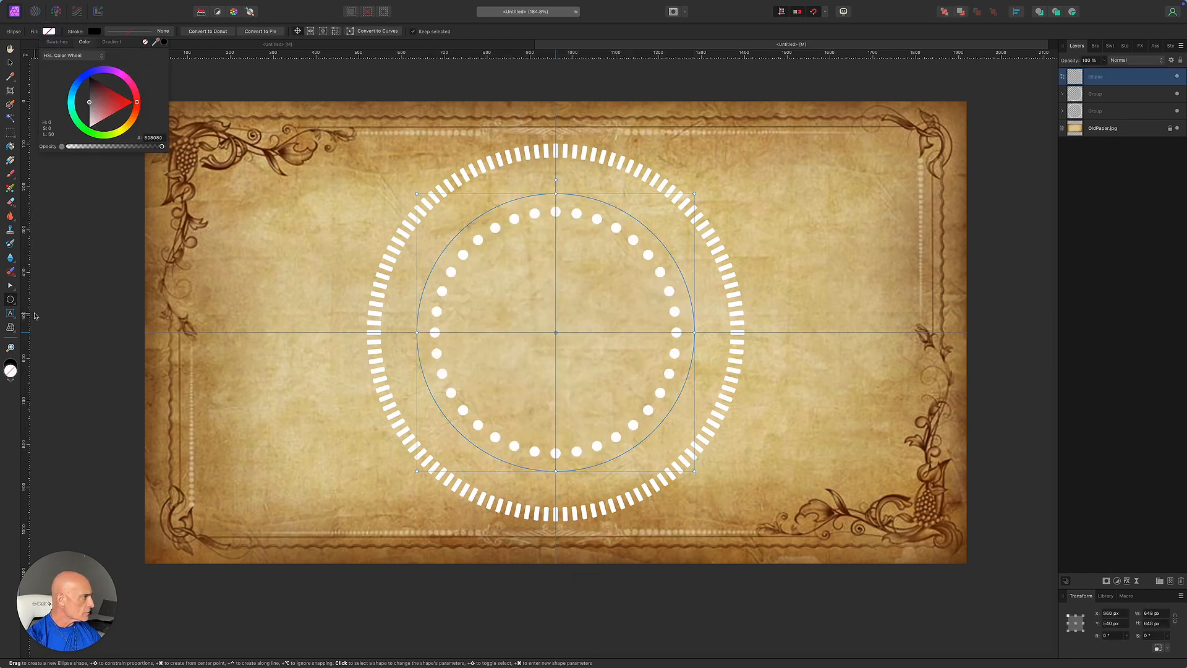
pyautogui.click(10, 314)
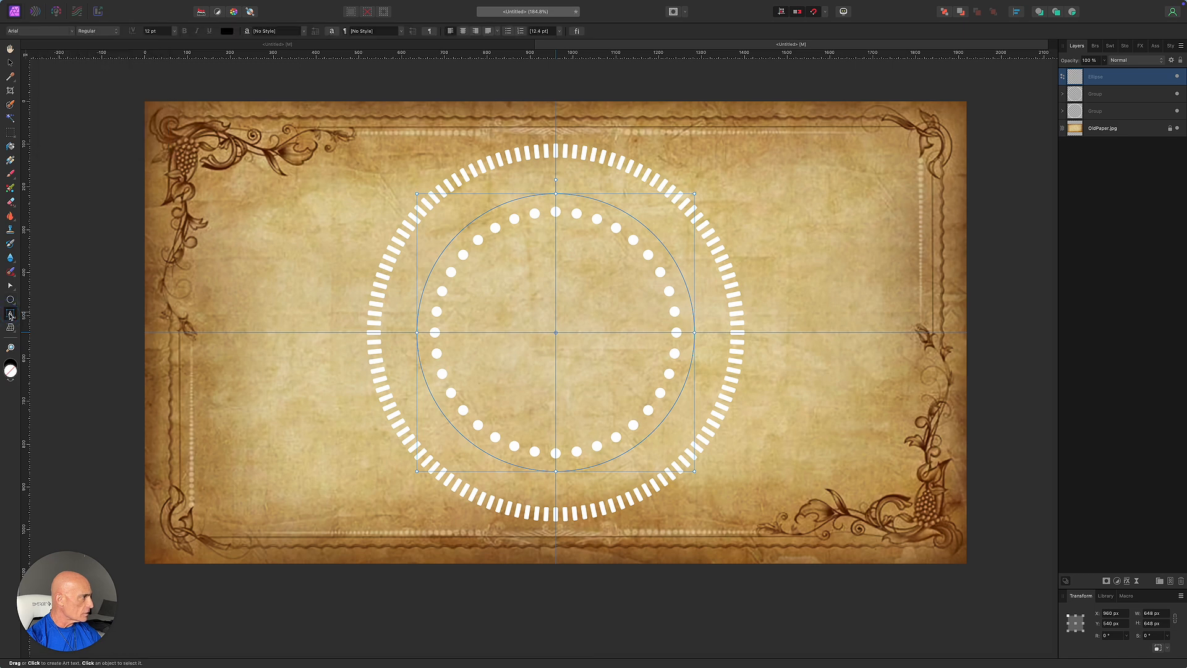
# Type the notary's full name along the circle path and select it.
pyautogui.click(418, 317)
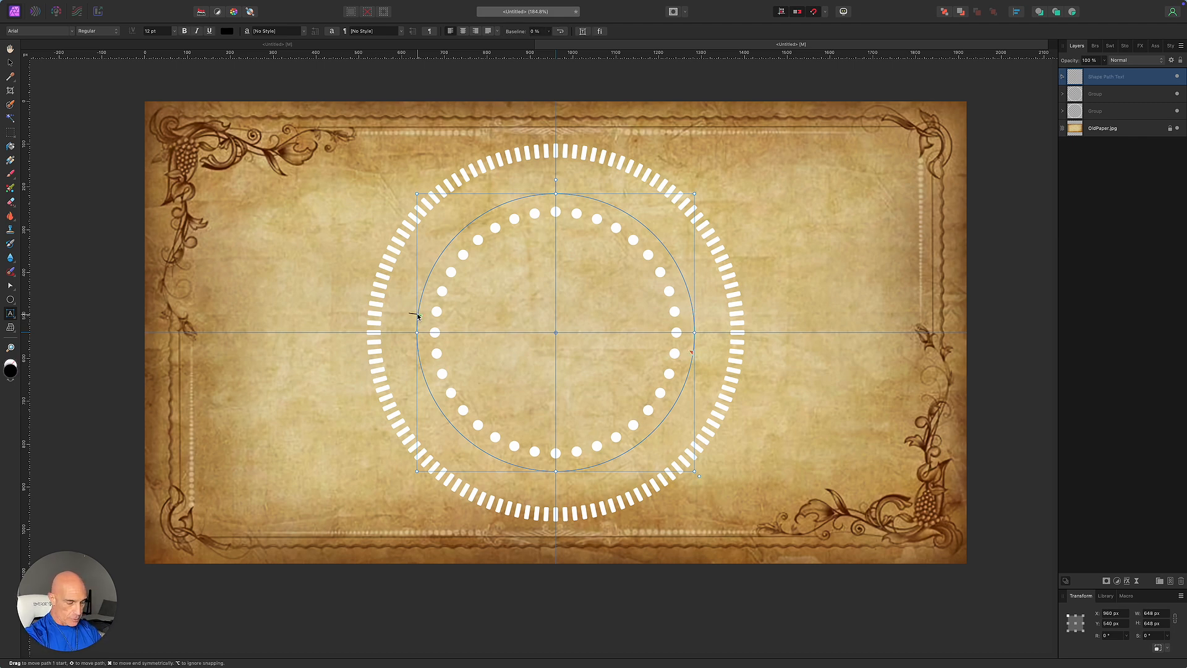
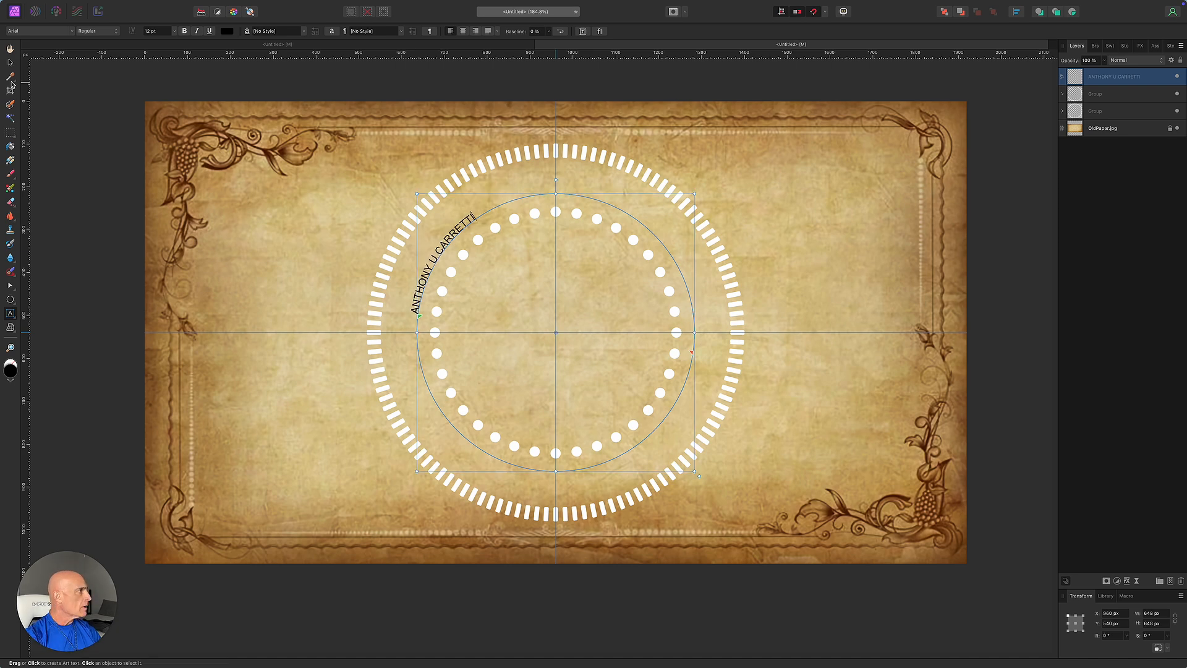
pyautogui.press('Escape')
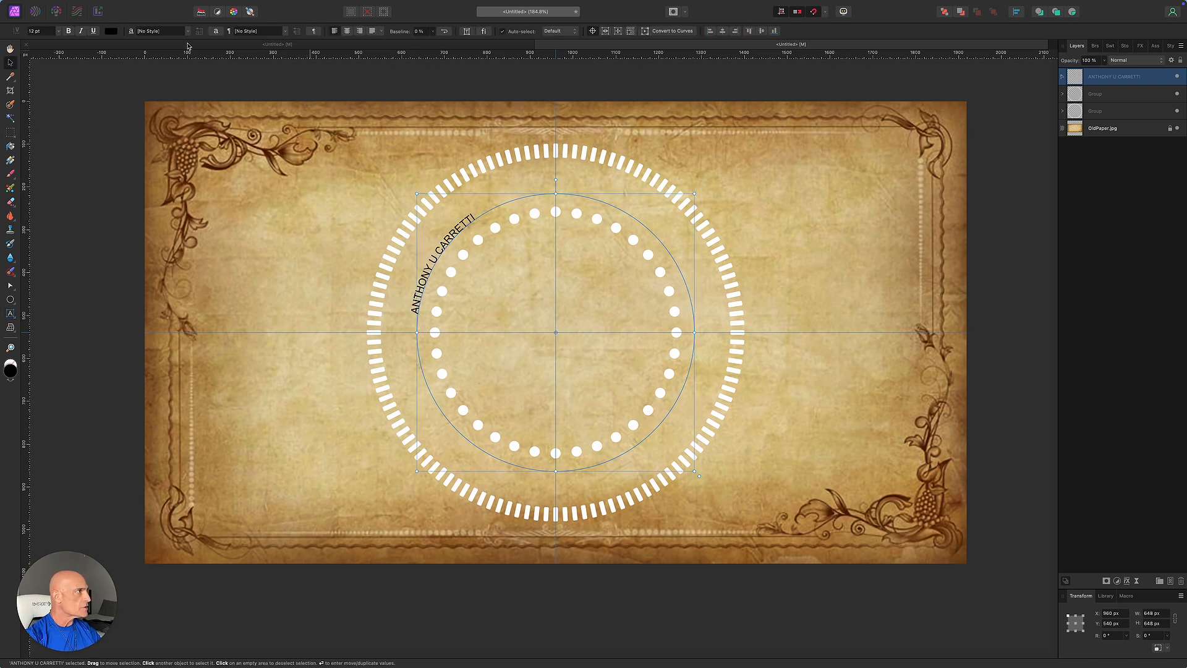
pyautogui.press('t')
pyautogui.moveTo(474, 216); pyautogui.dragTo(413, 314)
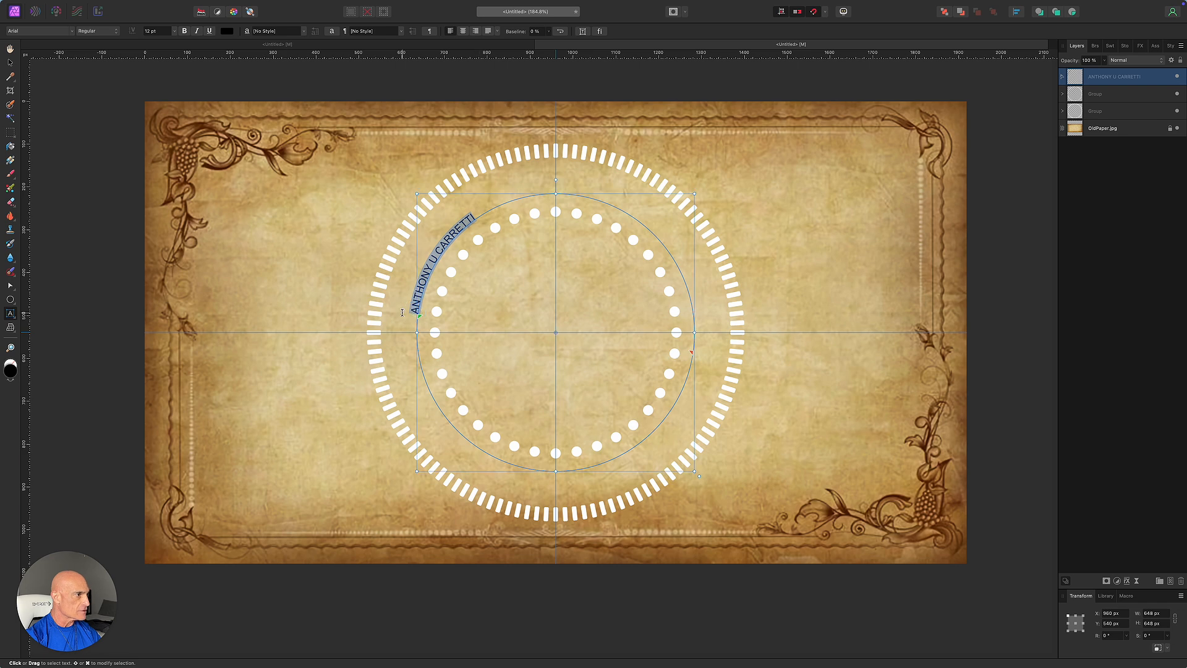
# Make the name white 36 pt Tox Typewriter and slide it to arch across the top.
pyautogui.click(231, 31)
pyautogui.moveTo(273, 109); pyautogui.dragTo(224, 165)
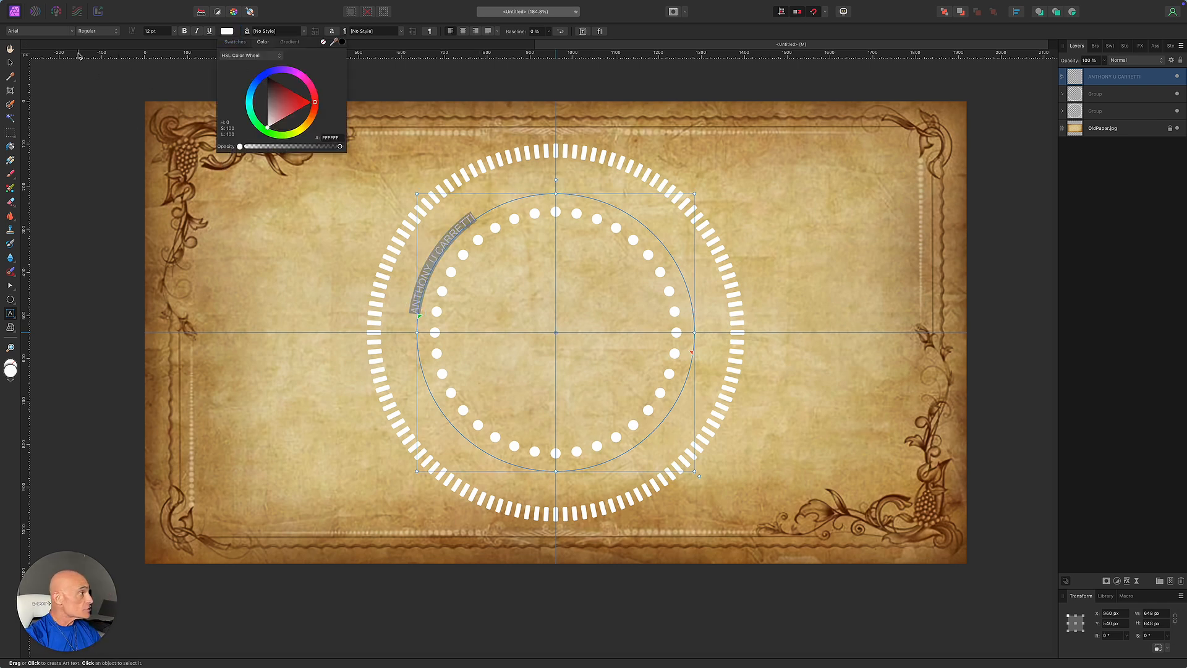
pyautogui.click(34, 31)
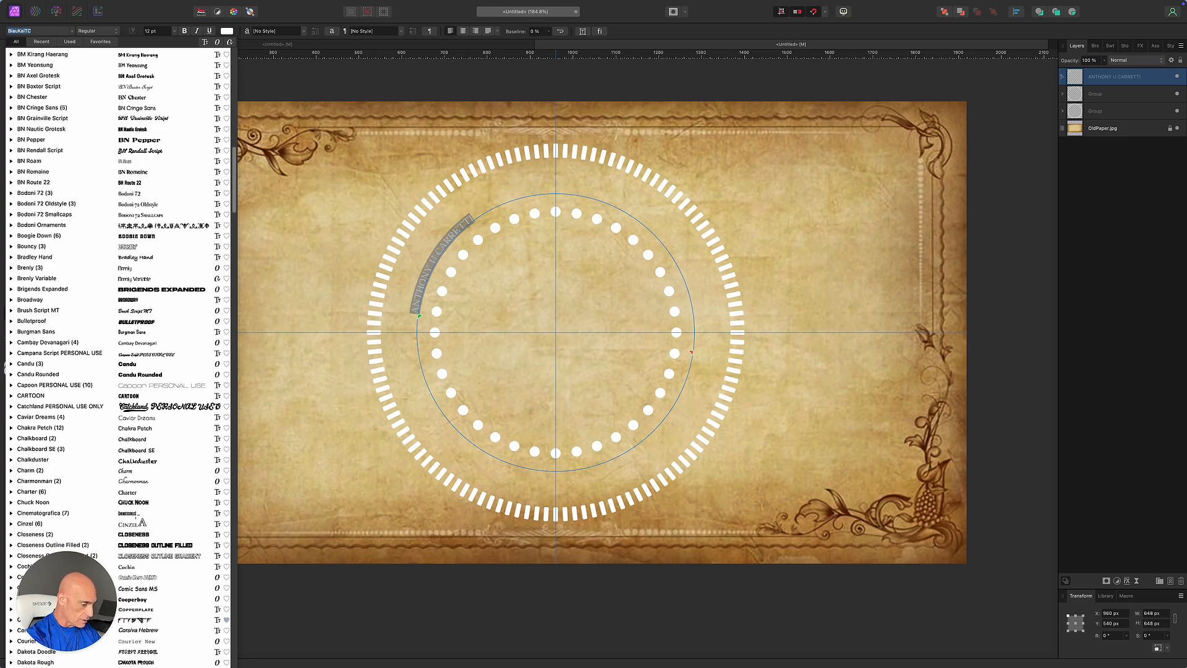
pyautogui.scroll(-20, 142, 523)
pyautogui.scroll(-12, 129, 532)
pyautogui.click(129, 532)
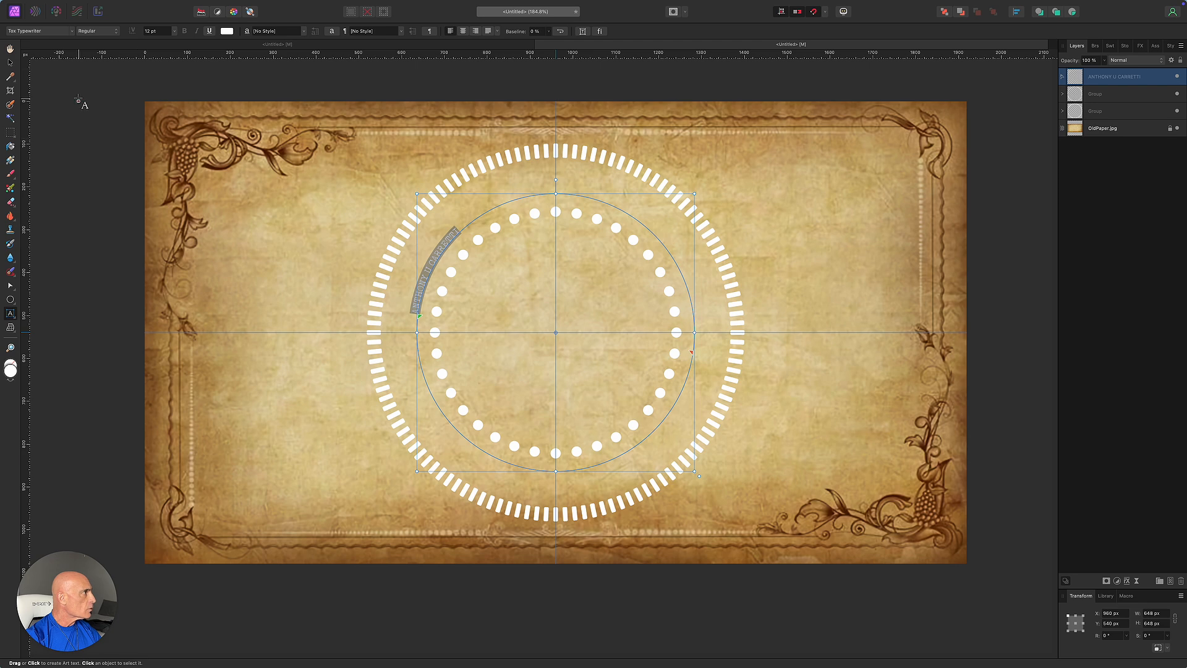
pyautogui.click(174, 32)
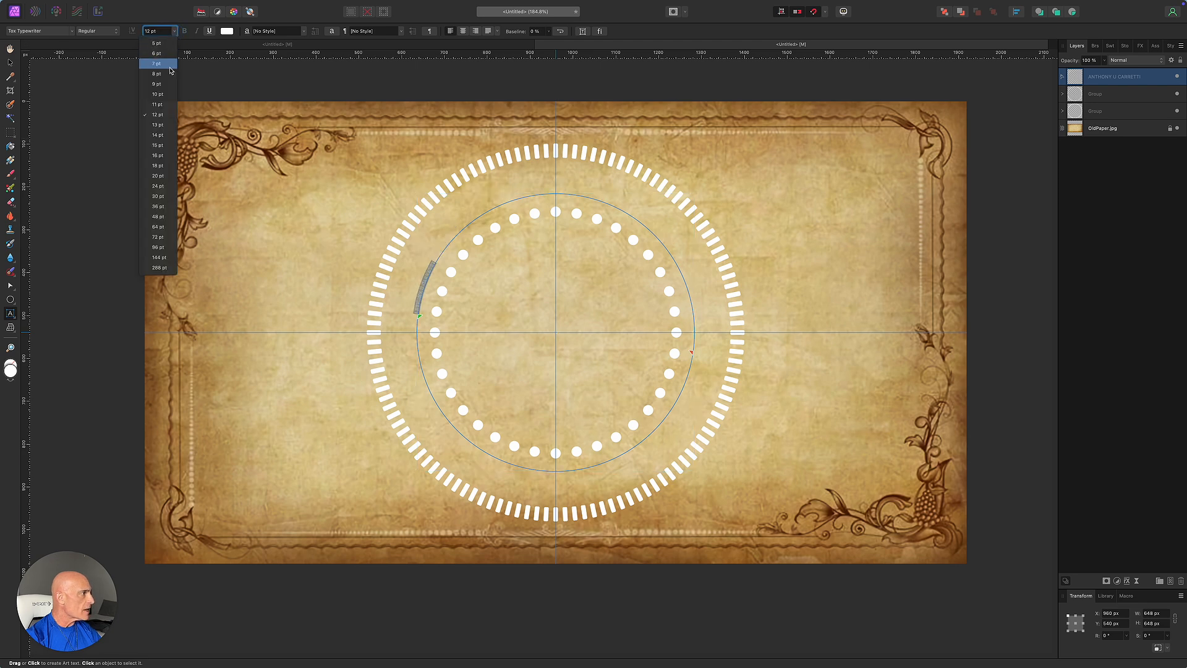
pyautogui.click(158, 207)
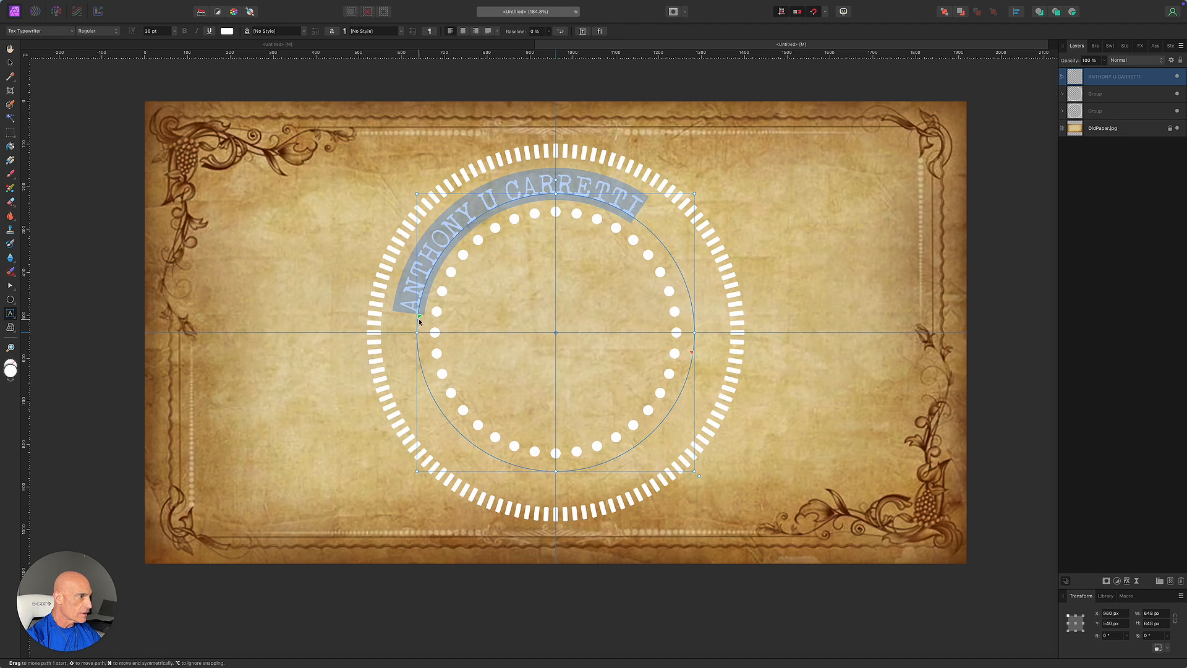
pyautogui.moveTo(420, 316); pyautogui.dragTo(438, 261)
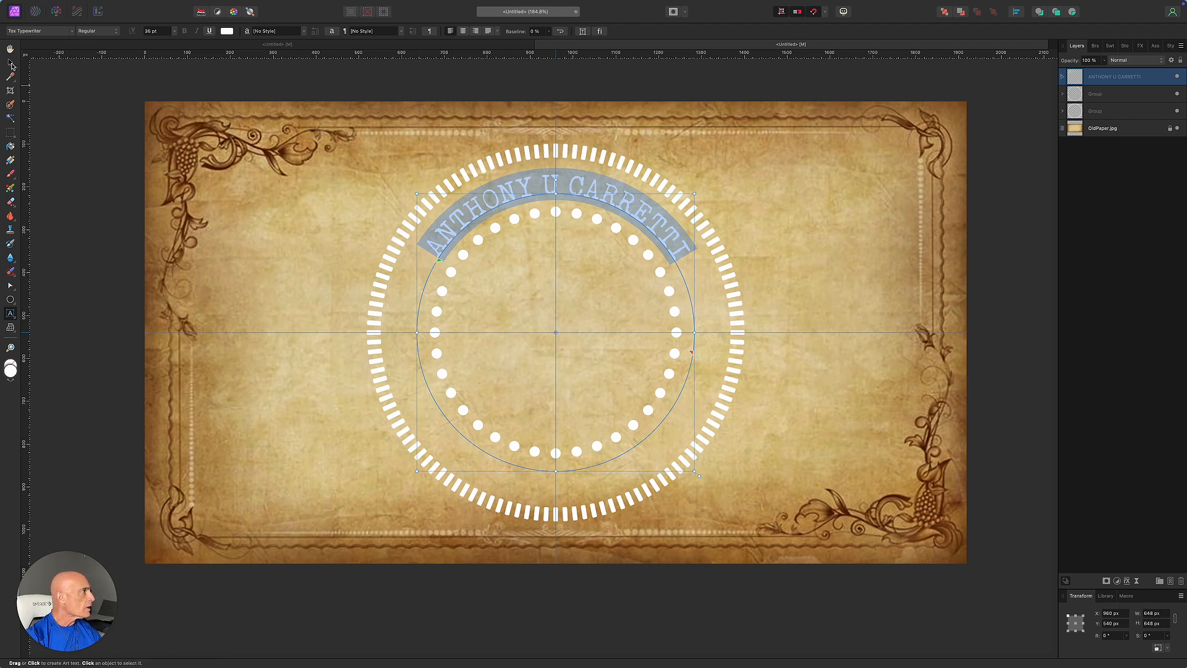
pyautogui.click(10, 64)
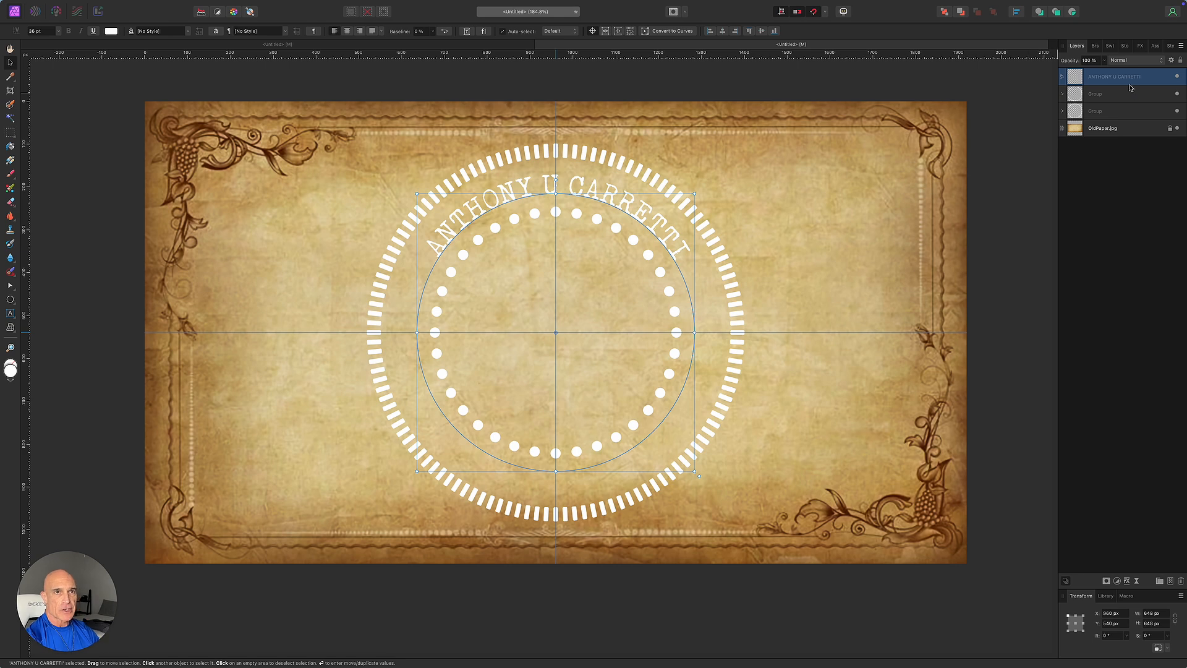
# Duplicate the name text and move the copy onto an enlarged circle's lower arc.
pyautogui.press('super+j')
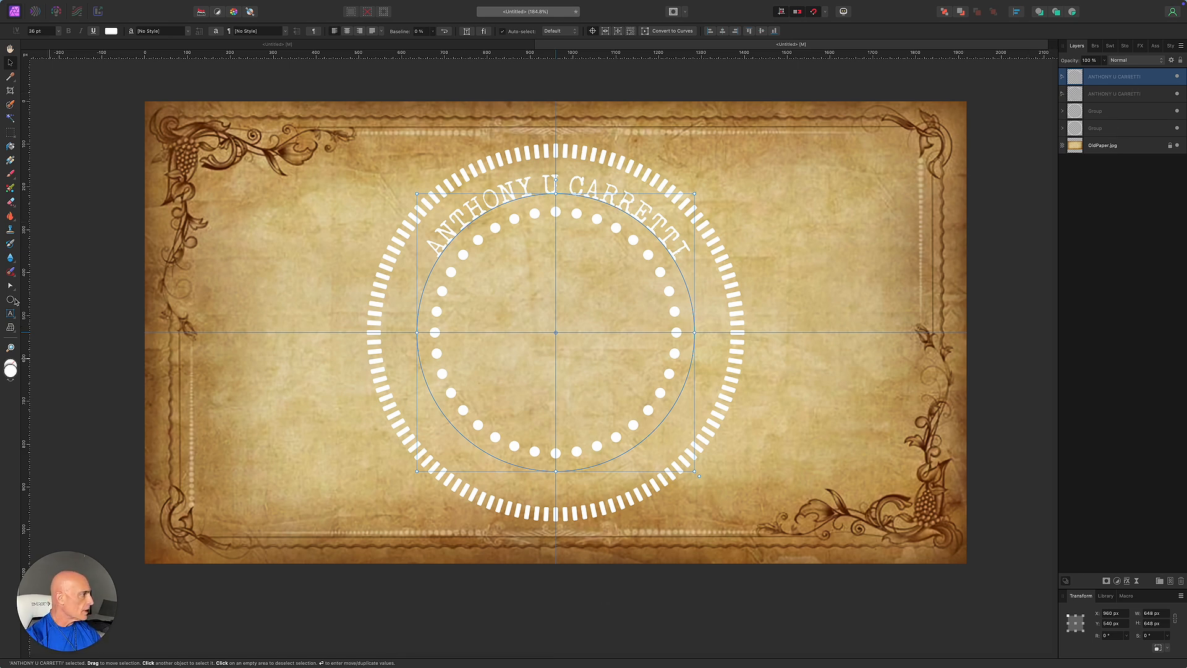
pyautogui.click(11, 315)
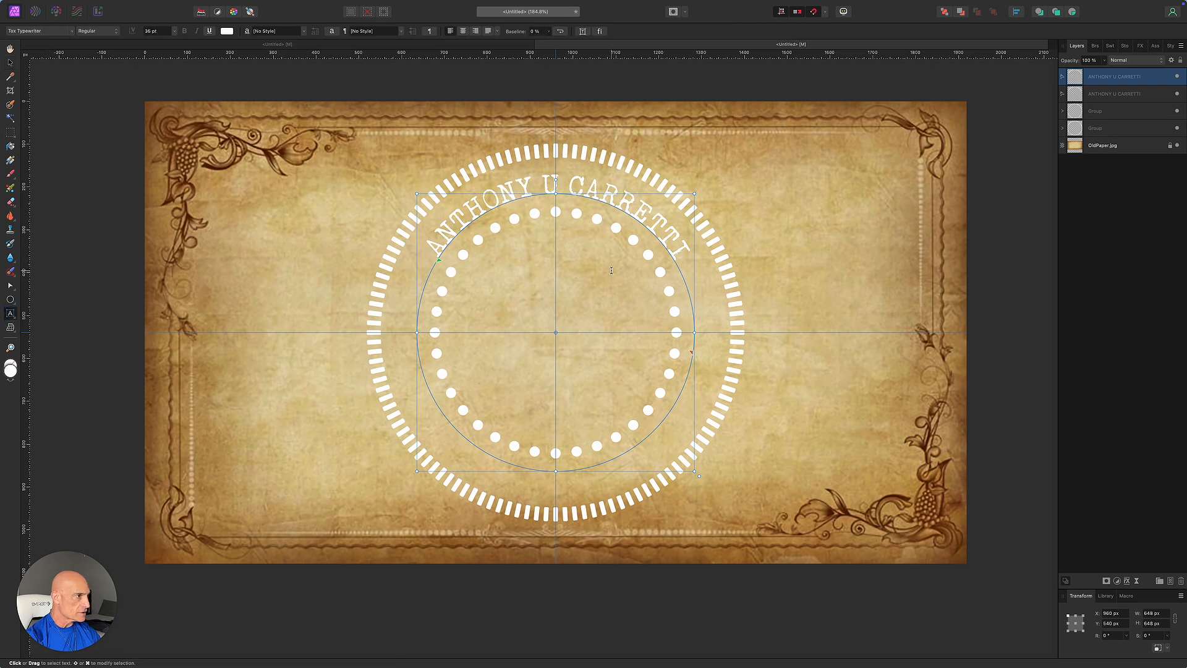
pyautogui.moveTo(438, 263); pyautogui.dragTo(636, 294)
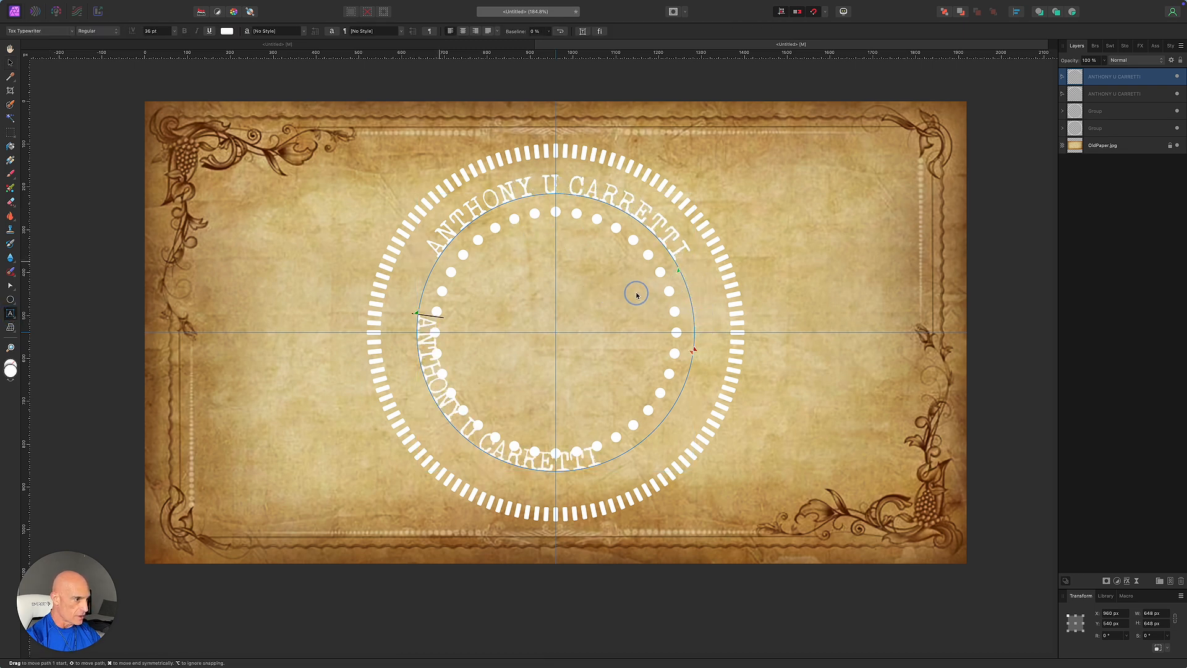
pyautogui.moveTo(418, 316); pyautogui.dragTo(440, 406)
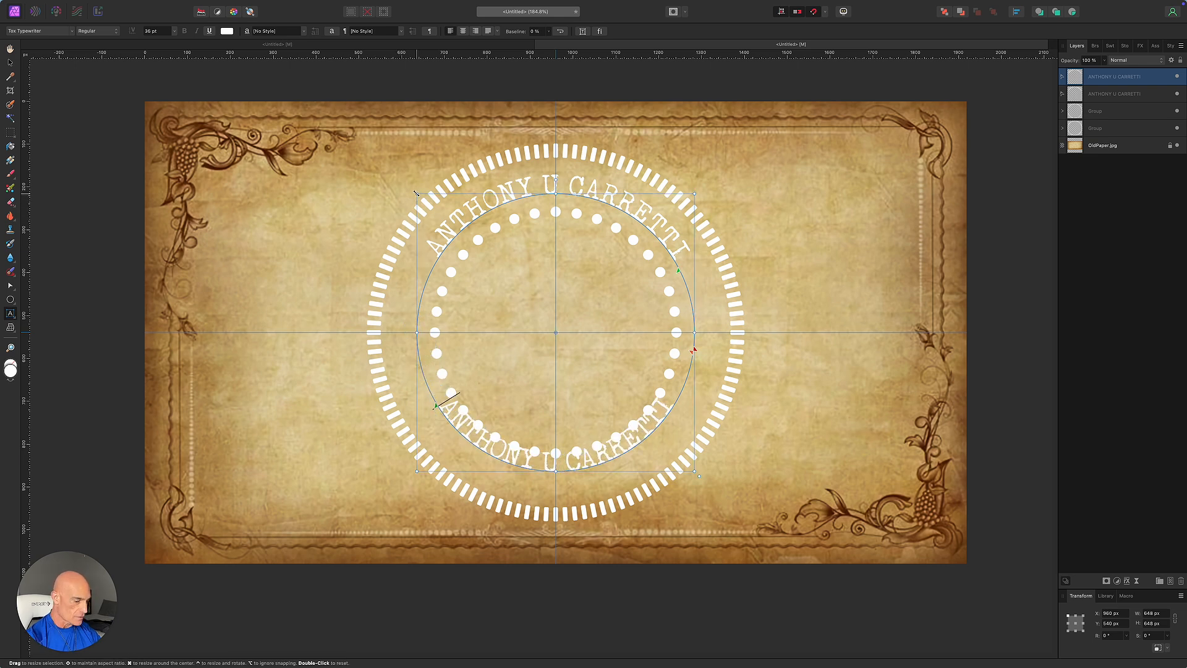
pyautogui.moveTo(418, 194); pyautogui.dragTo(395, 175)
pyautogui.moveTo(416, 418); pyautogui.dragTo(434, 439)
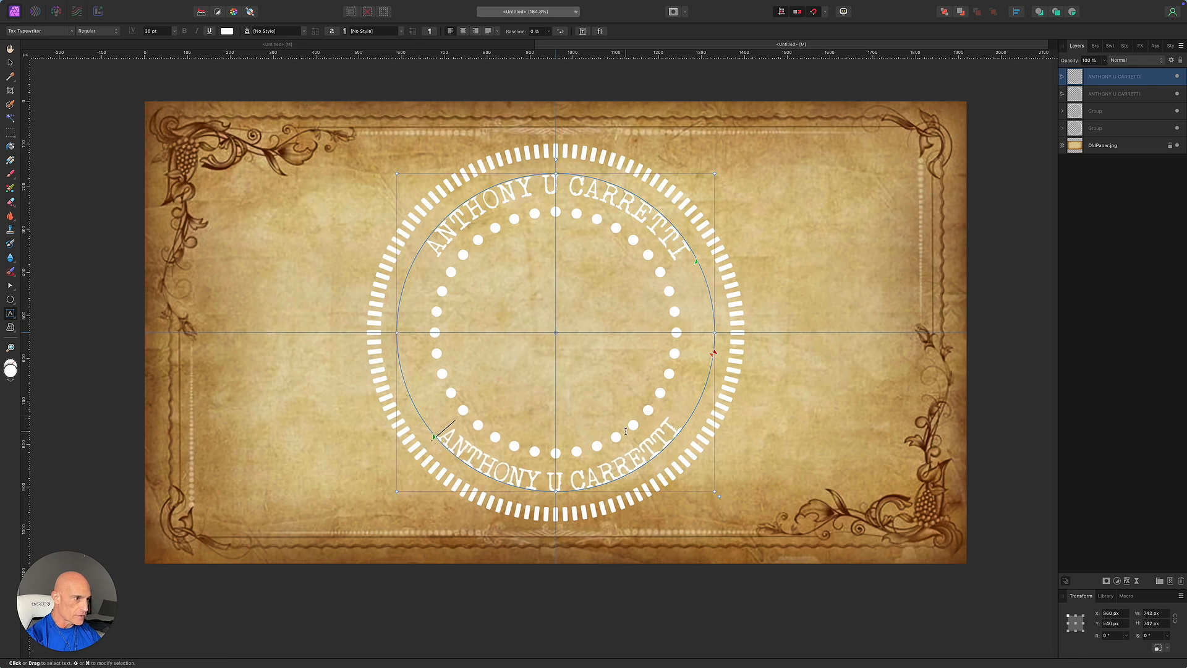
# Replace the lower text with NOTARY PUBIC and slide it around the bottom arc.
pyautogui.click(674, 427)
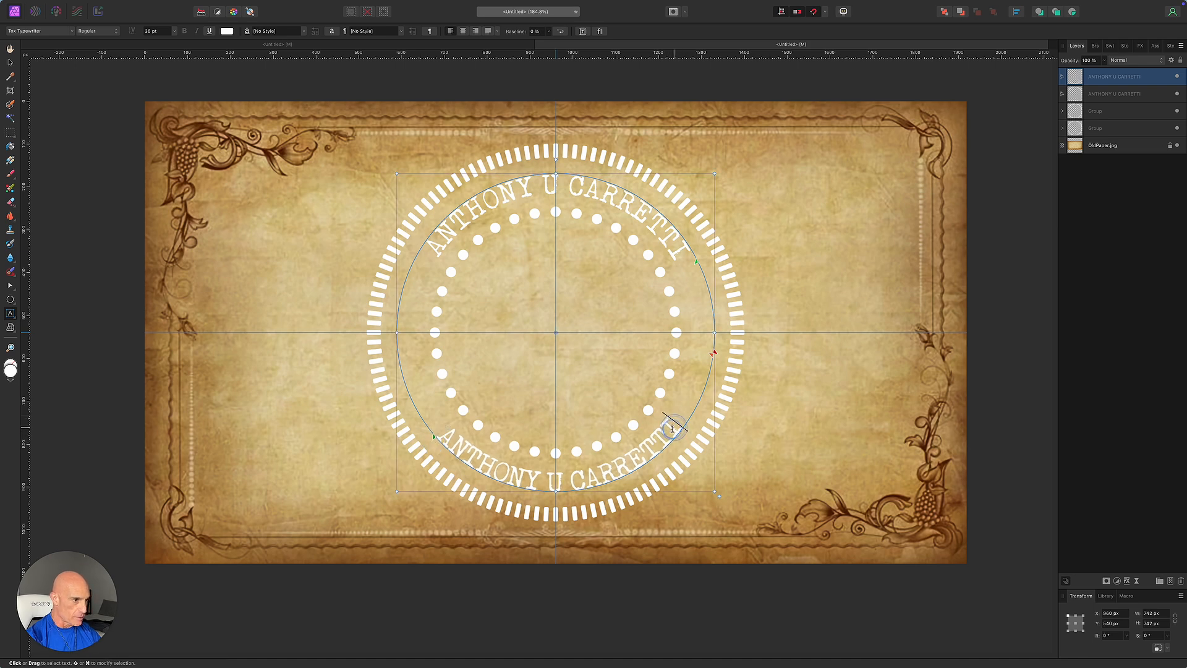
pyautogui.tripleClick(672, 429)
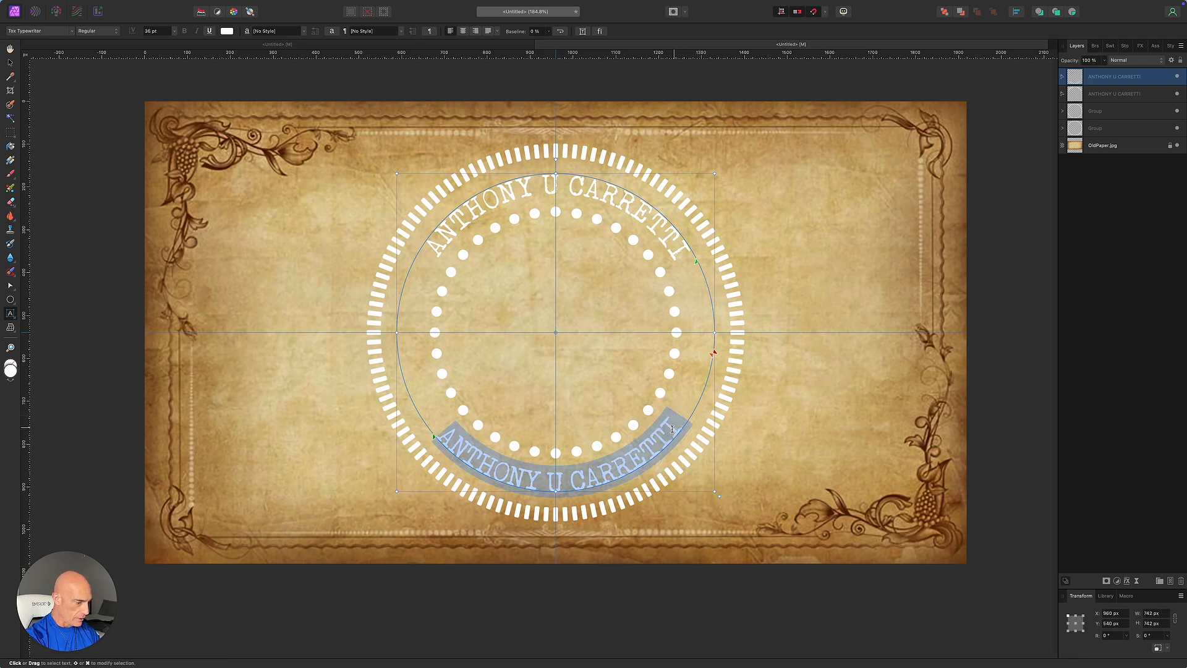
pyautogui.write('NOTARY PUBIC')
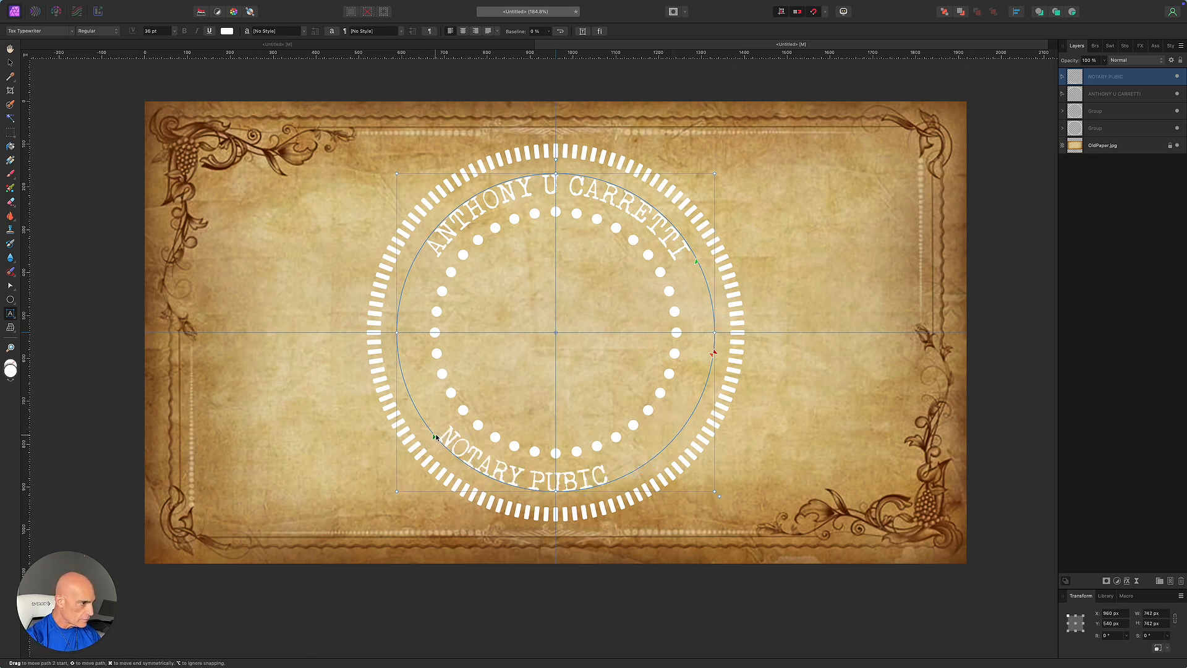
pyautogui.moveTo(434, 439); pyautogui.dragTo(459, 470)
# Select NOTARY PUBIC and widen its letter spacing by two tracking steps.
pyautogui.moveTo(641, 463); pyautogui.dragTo(464, 462)
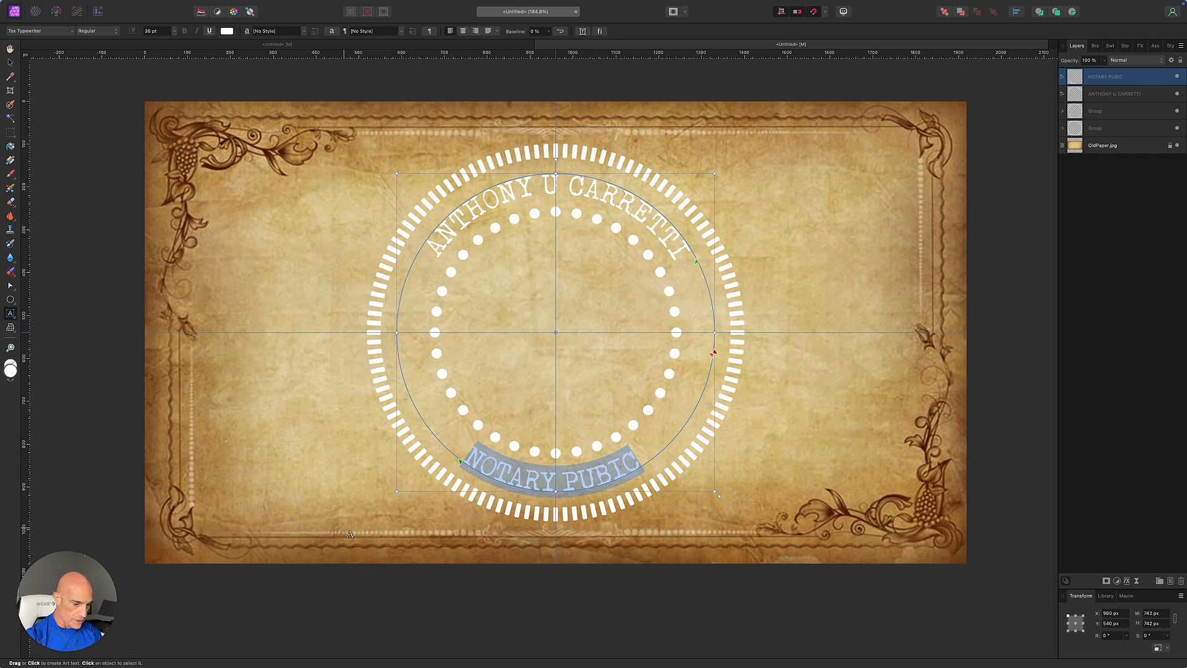
pyautogui.press('alt')
pyautogui.hotkey('alt', 'Right')
pyautogui.hotkey('alt', 'Right')
pyautogui.hotkey('alt', 'Right')
pyautogui.hotkey('alt', 'Right')
pyautogui.hotkey('alt', 'Right')
pyautogui.hotkey('alt', 'Right')
pyautogui.hotkey('alt', 'Right')
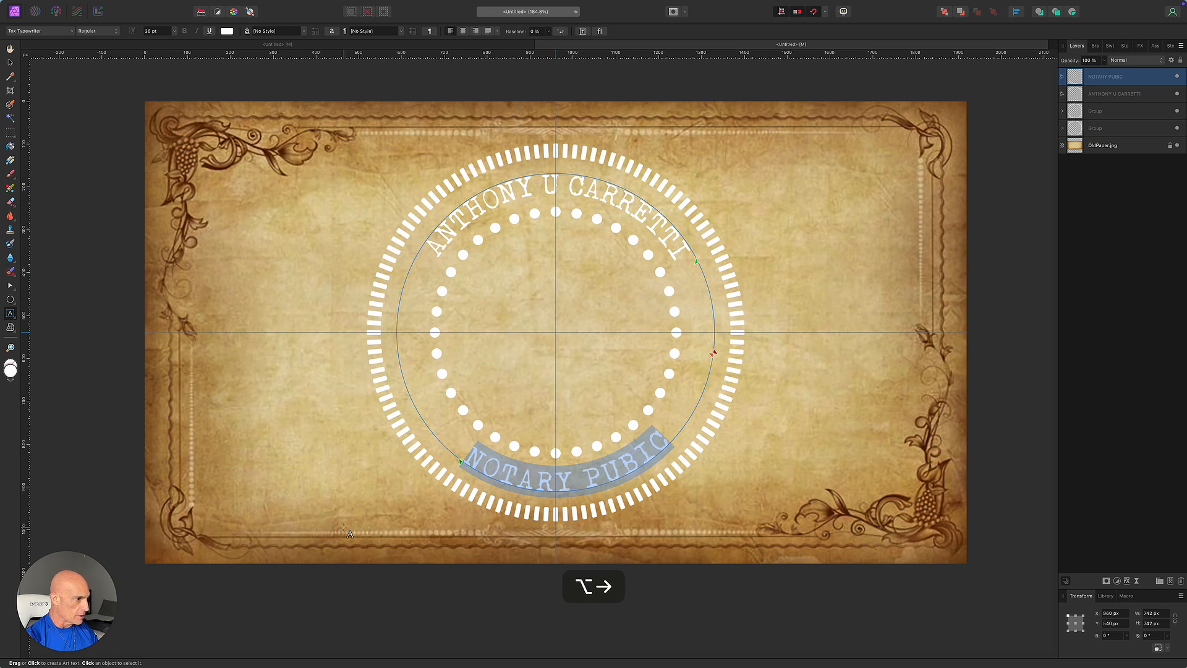
pyautogui.hotkey('alt', 'Right')
pyautogui.click(11, 62)
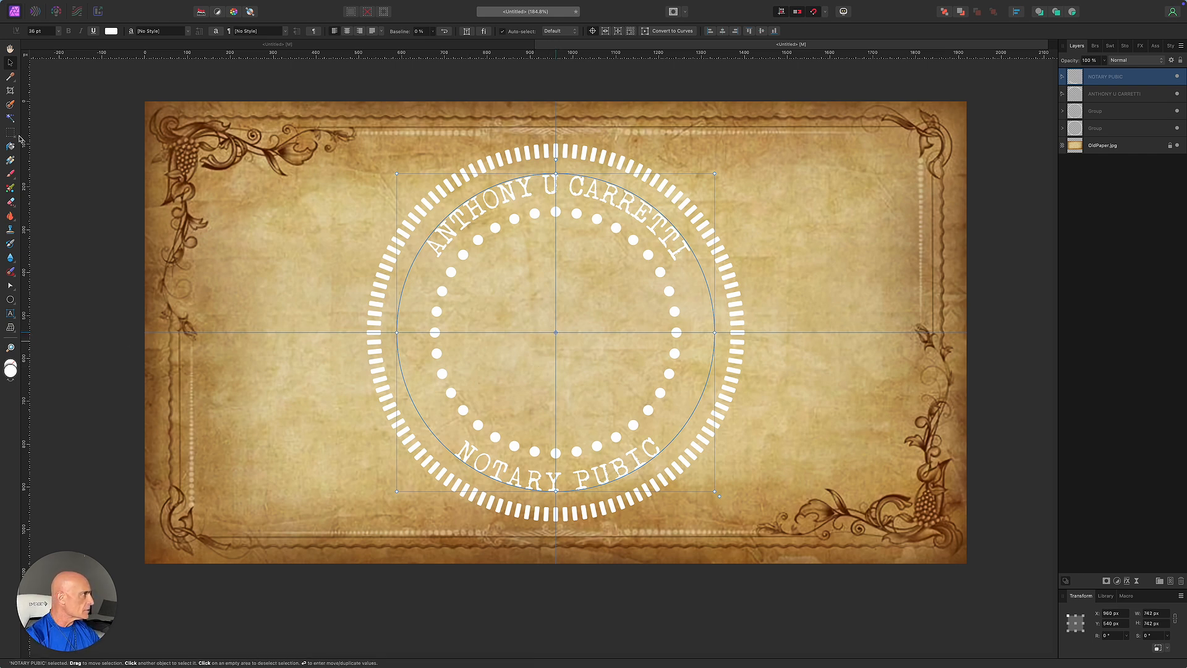
# Create an art text frame in the seal and type 'z' in Mortised Ornaments Free for an urn glyph.
pyautogui.click(39, 91)
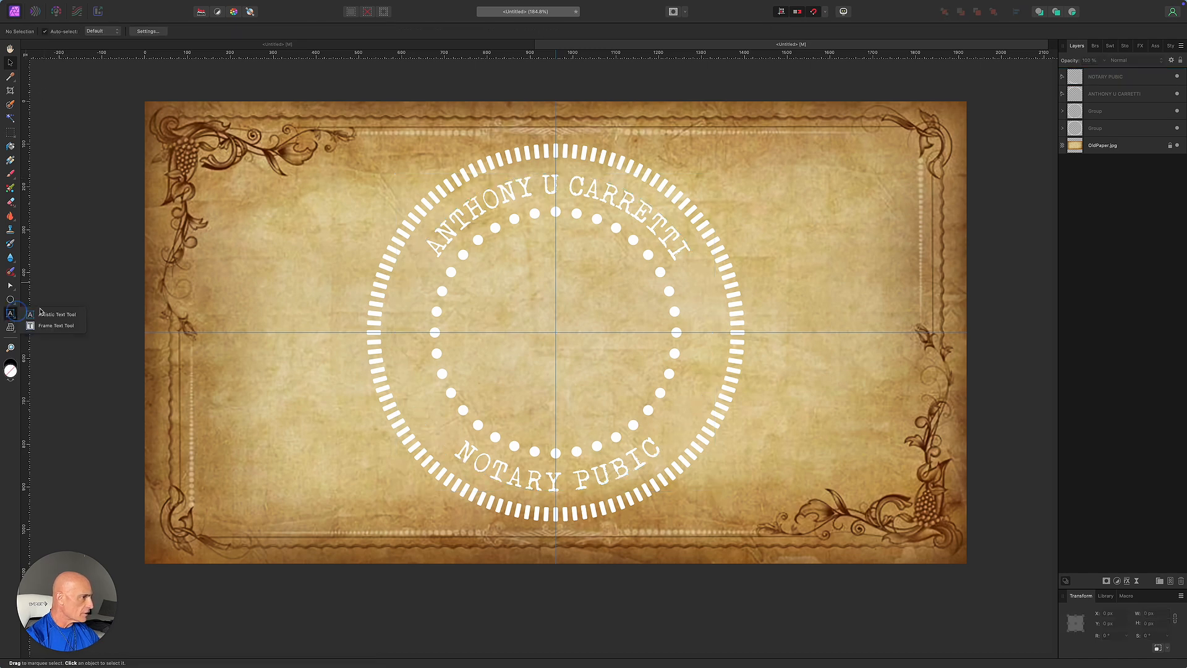
pyautogui.press('t')
pyautogui.moveTo(507, 288); pyautogui.dragTo(641, 396)
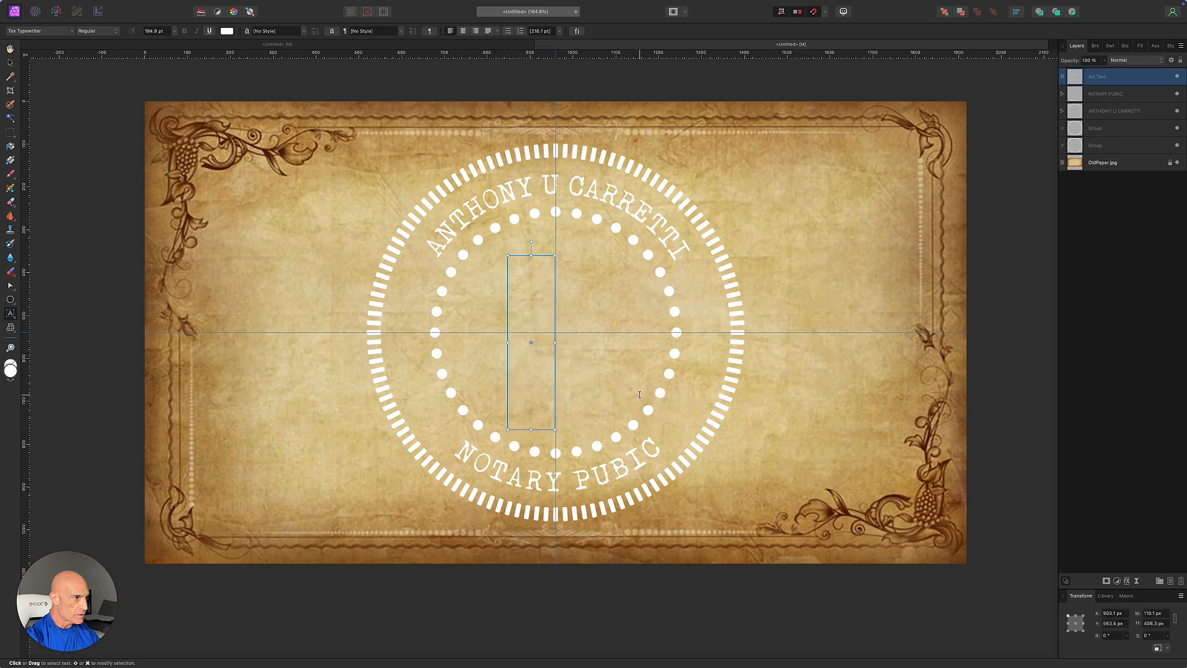
pyautogui.click(44, 33)
pyautogui.scroll(5, 91, 430)
pyautogui.scroll(6, 90, 429)
pyautogui.scroll(5, 86, 440)
pyautogui.scroll(4, 85, 440)
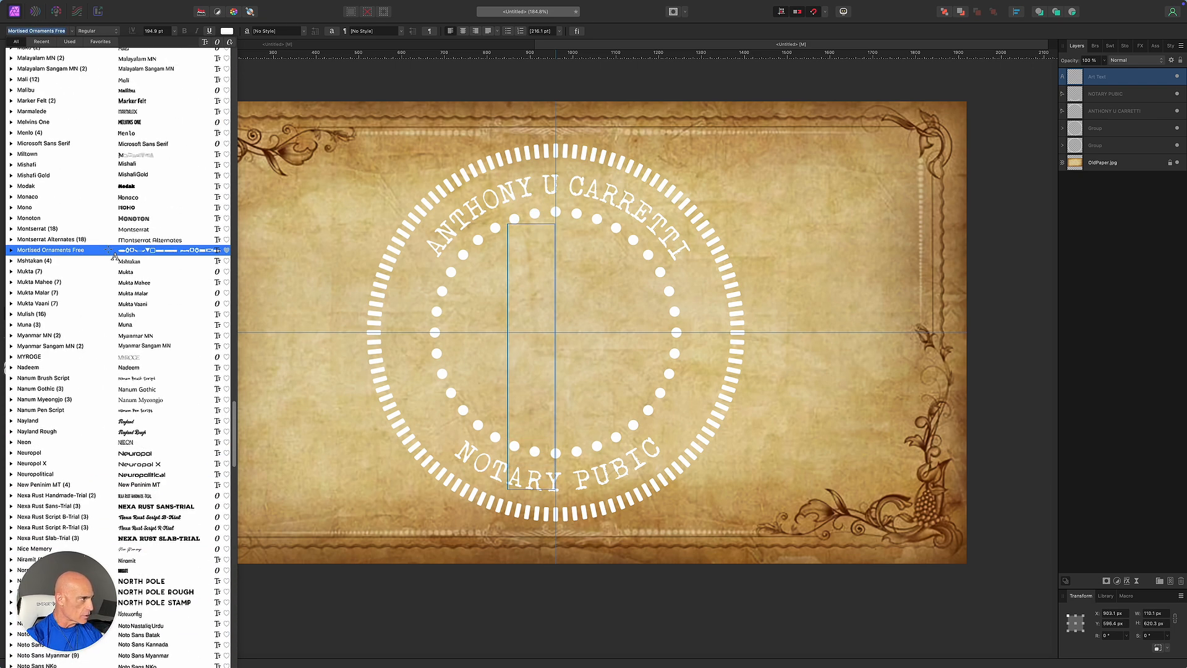
pyautogui.click(108, 250)
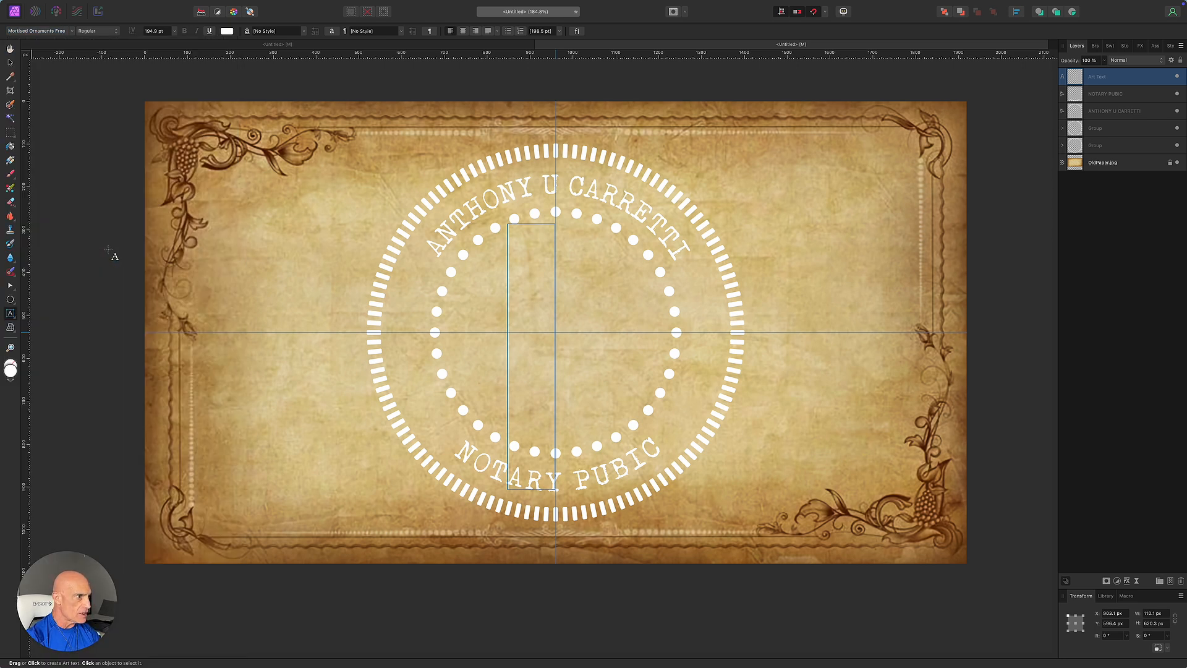
pyautogui.write('z')
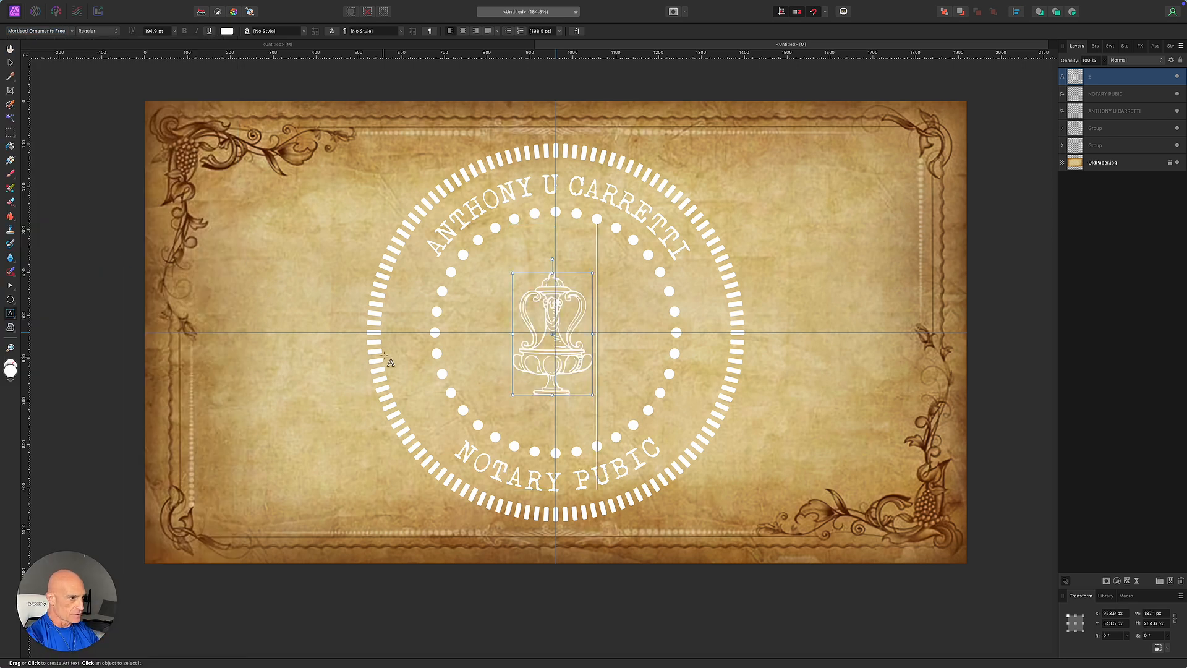
# Snap the urn ornament to the exact centre of the page and deselect it.
pyautogui.click(11, 64)
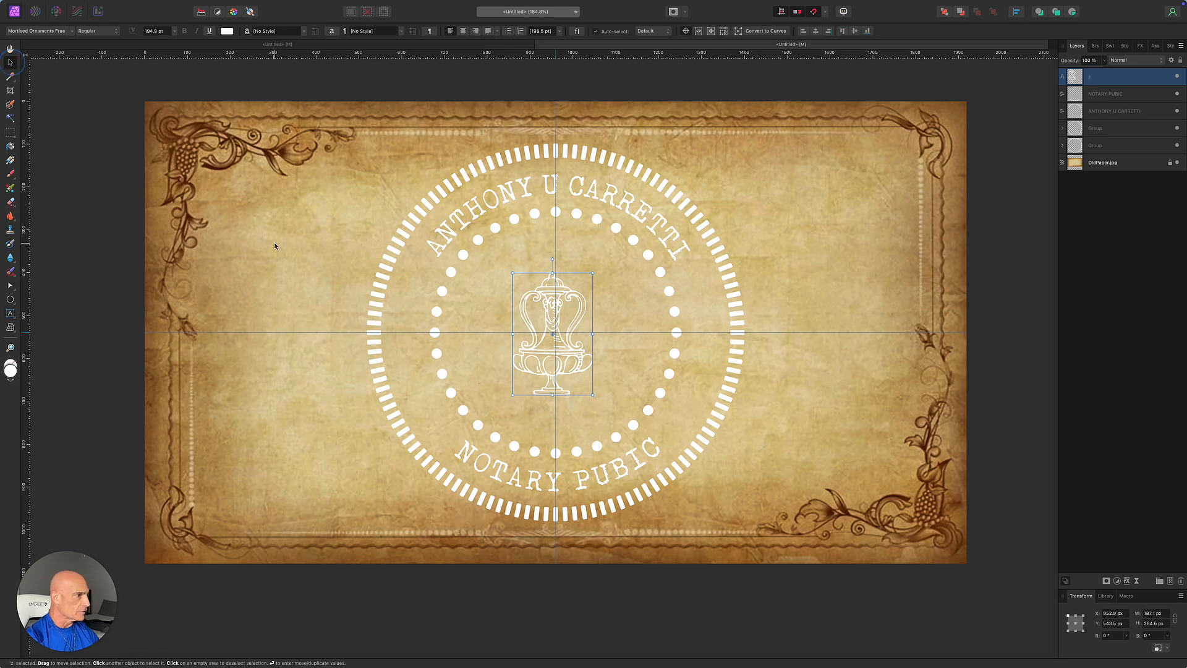
pyautogui.moveTo(552, 350); pyautogui.dragTo(555, 347)
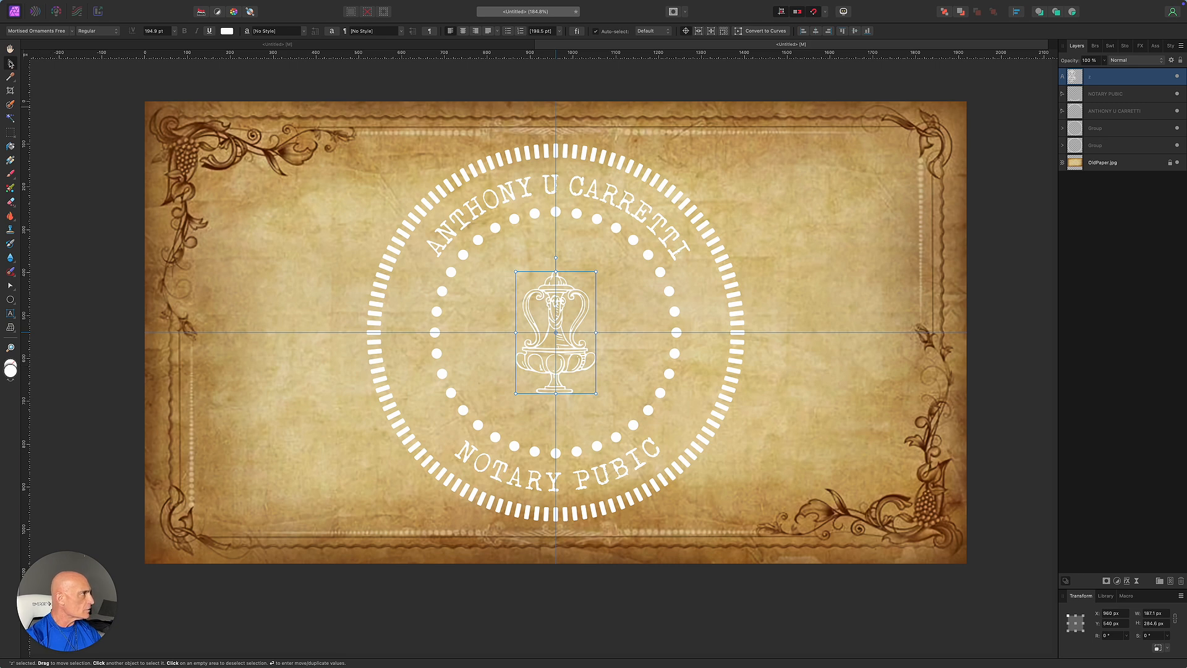
pyautogui.click(61, 110)
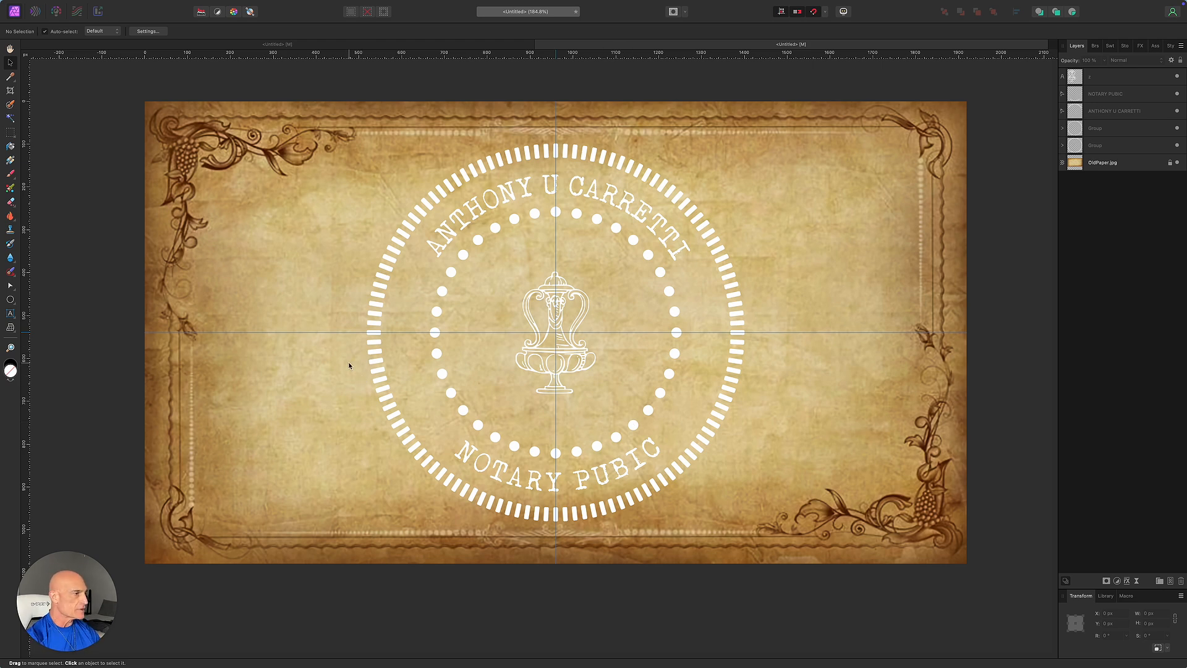
# Draw a circle centred on the urn and set the text font to Tox Typewriter 24 pt.
pyautogui.click(10, 300)
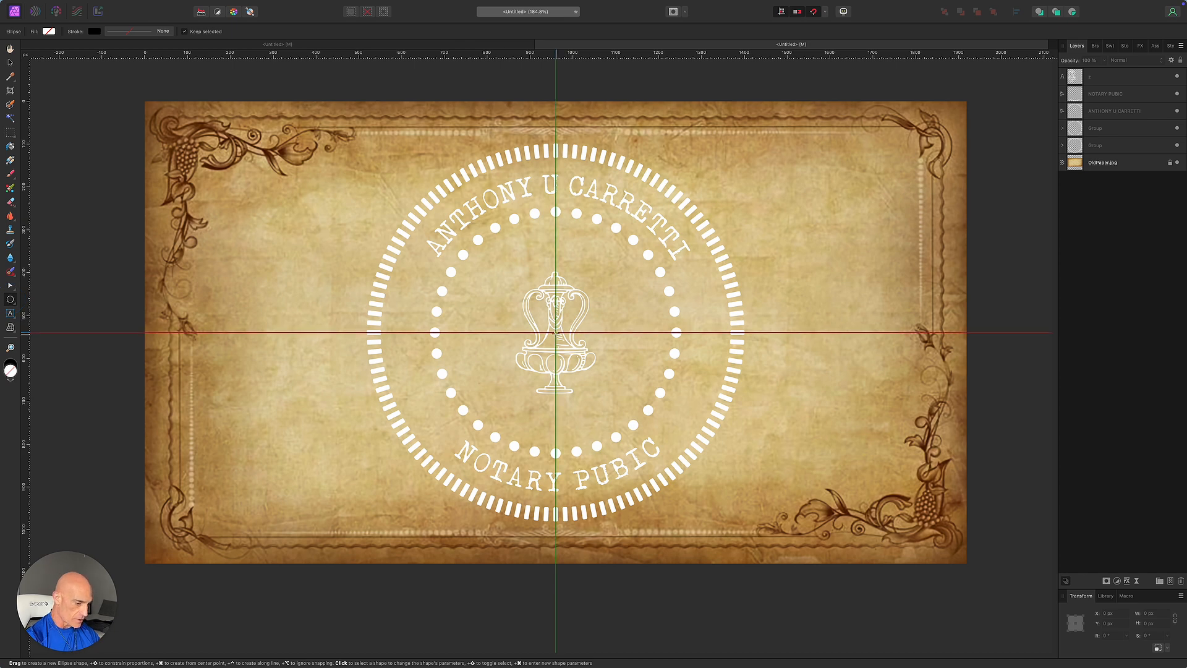
pyautogui.moveTo(556, 332); pyautogui.dragTo(649, 275)
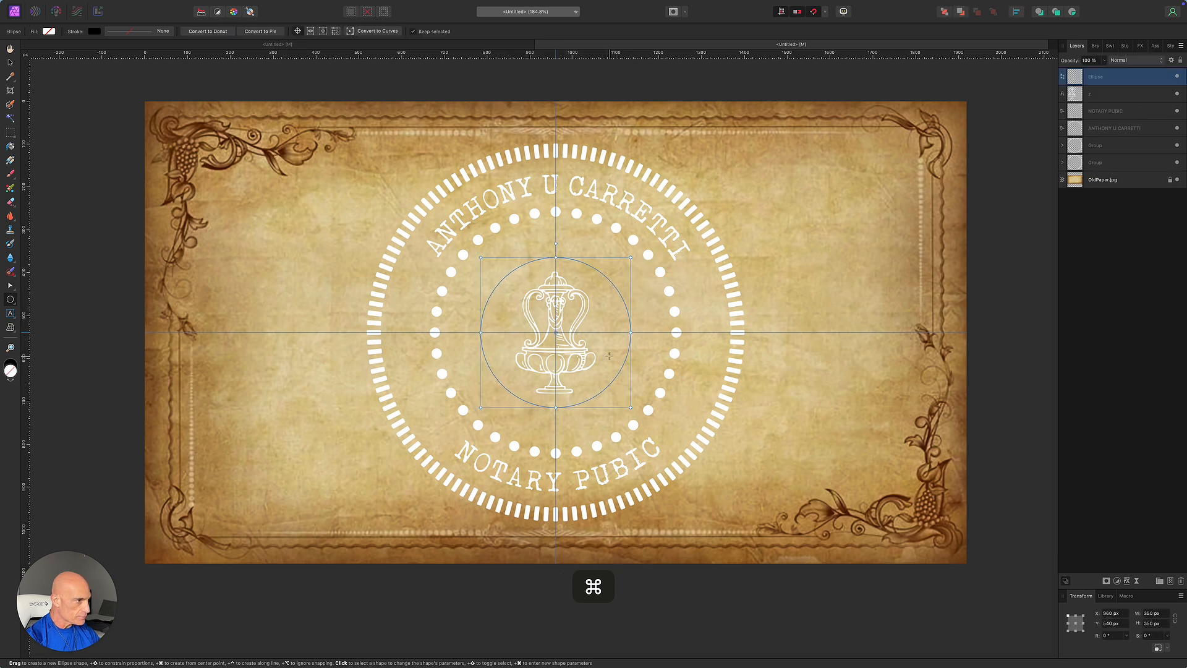
pyautogui.click(10, 314)
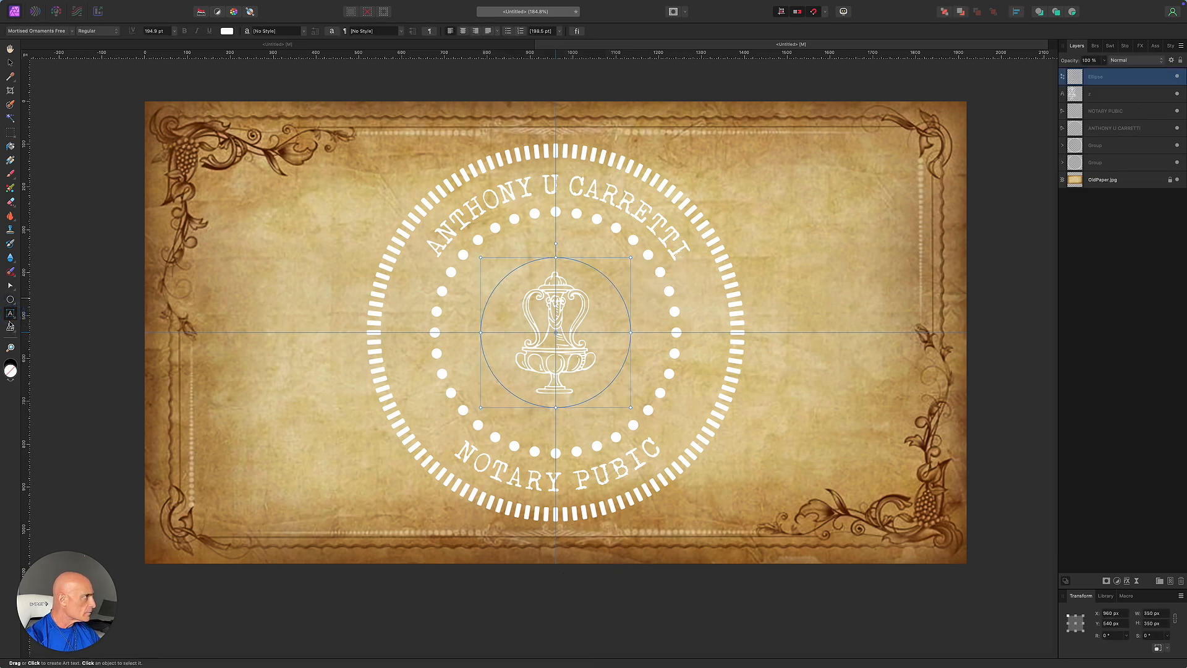
pyautogui.click(53, 31)
pyautogui.write('ter')
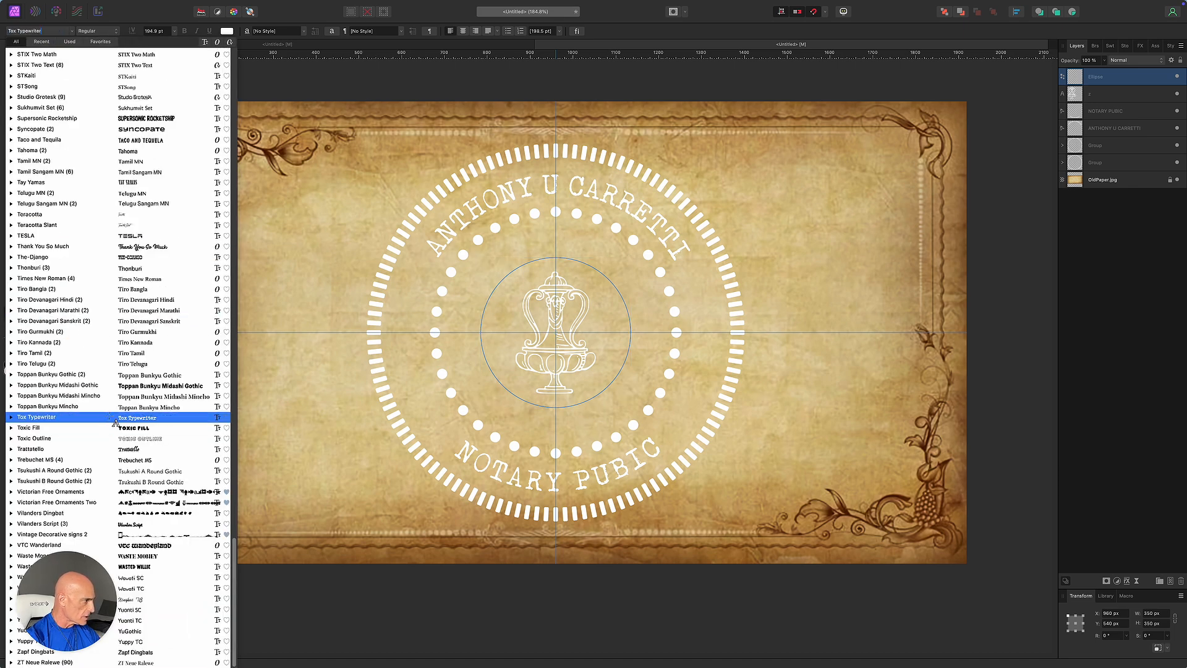
pyautogui.click(111, 418)
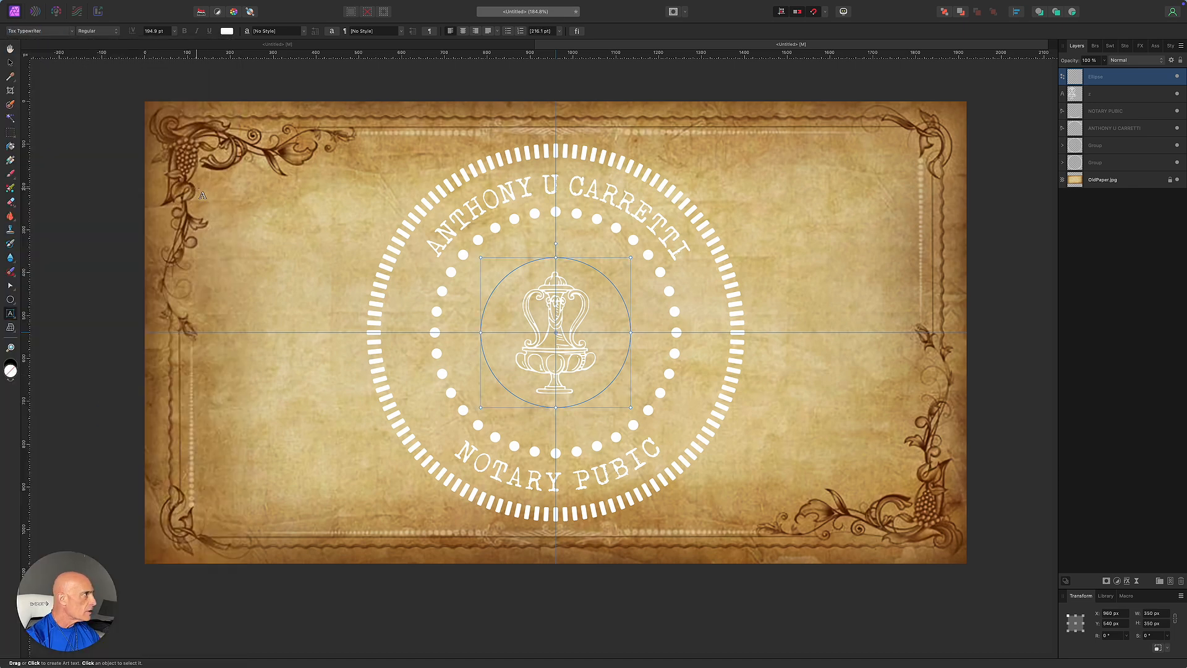
pyautogui.click(174, 31)
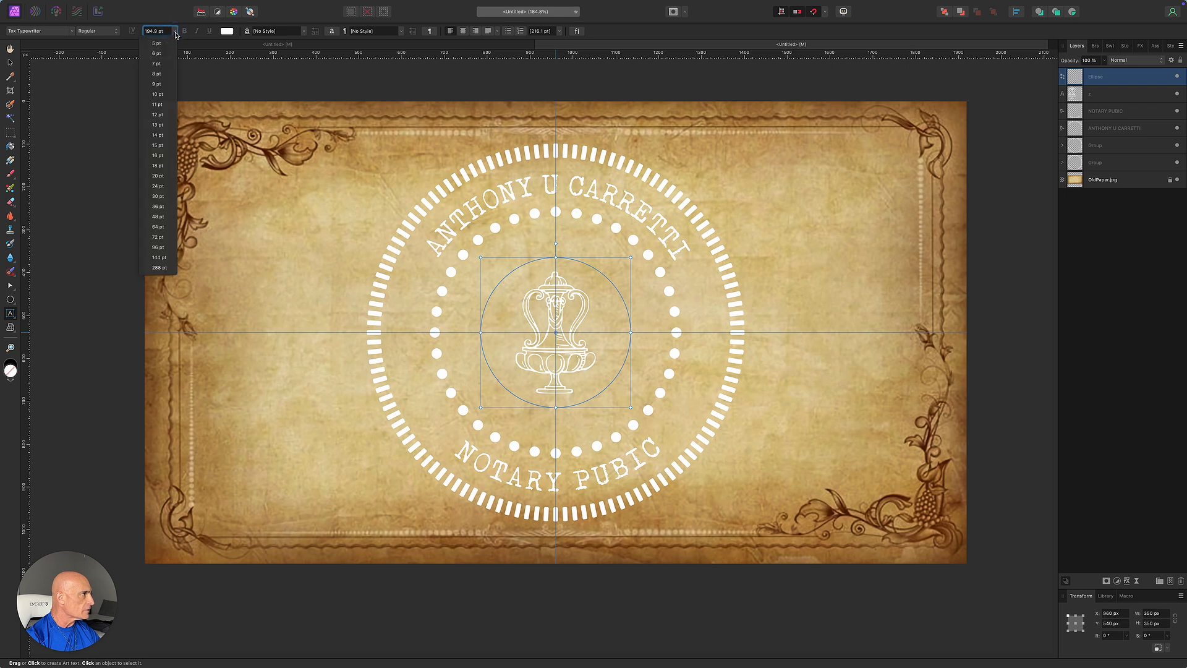
pyautogui.click(171, 187)
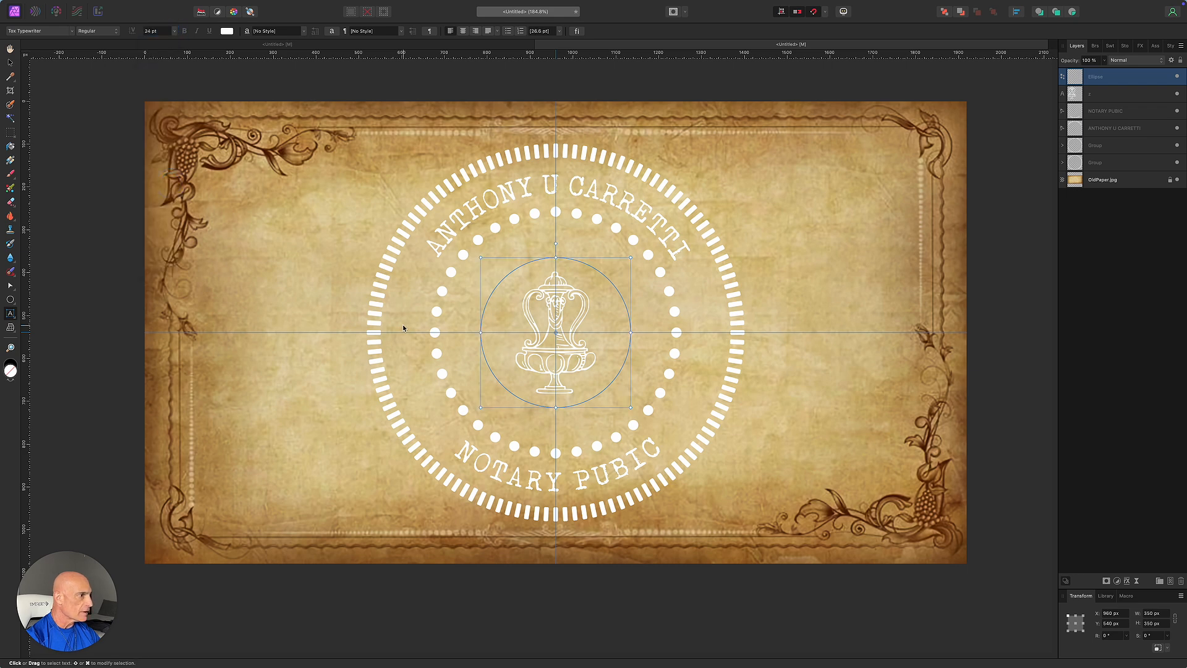
# Type STATE OF TEXAS along the circle and slide it to arch over the top.
pyautogui.click(482, 324)
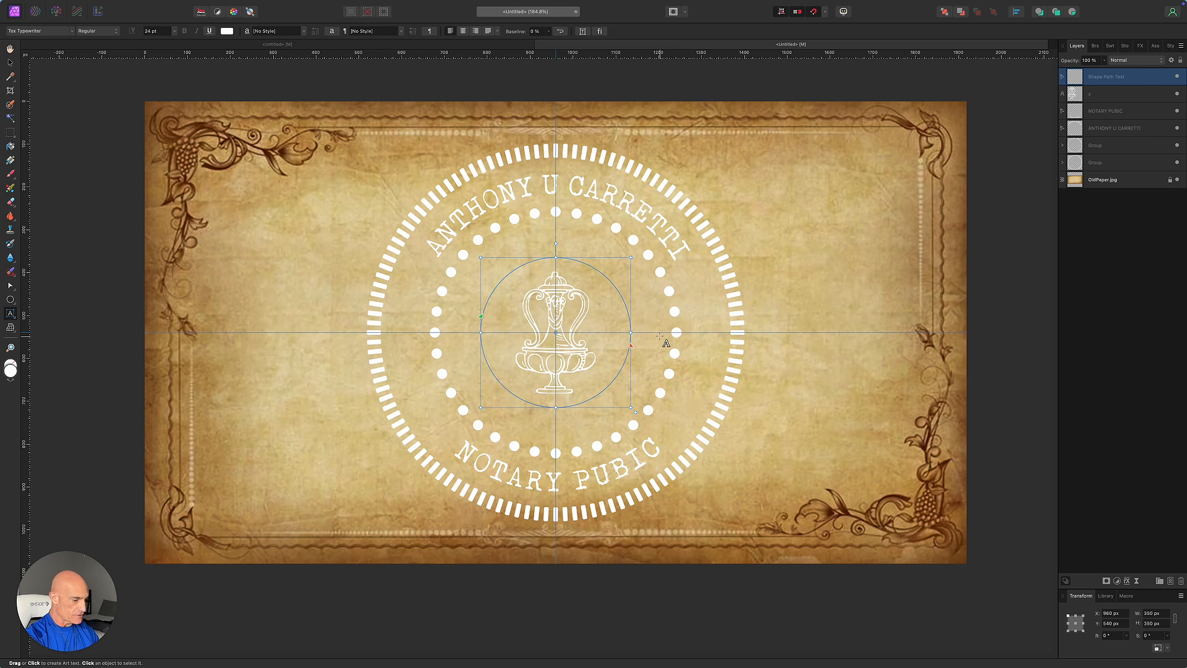
pyautogui.write('STATE OF TEXAS')
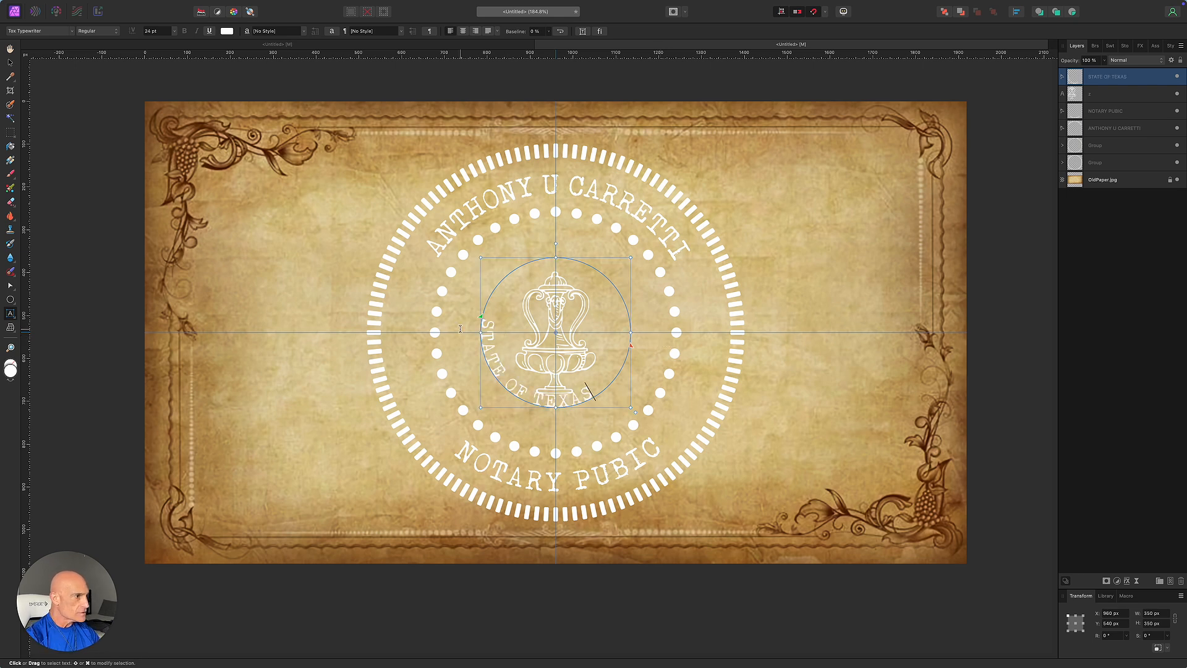
pyautogui.moveTo(631, 347); pyautogui.dragTo(599, 294)
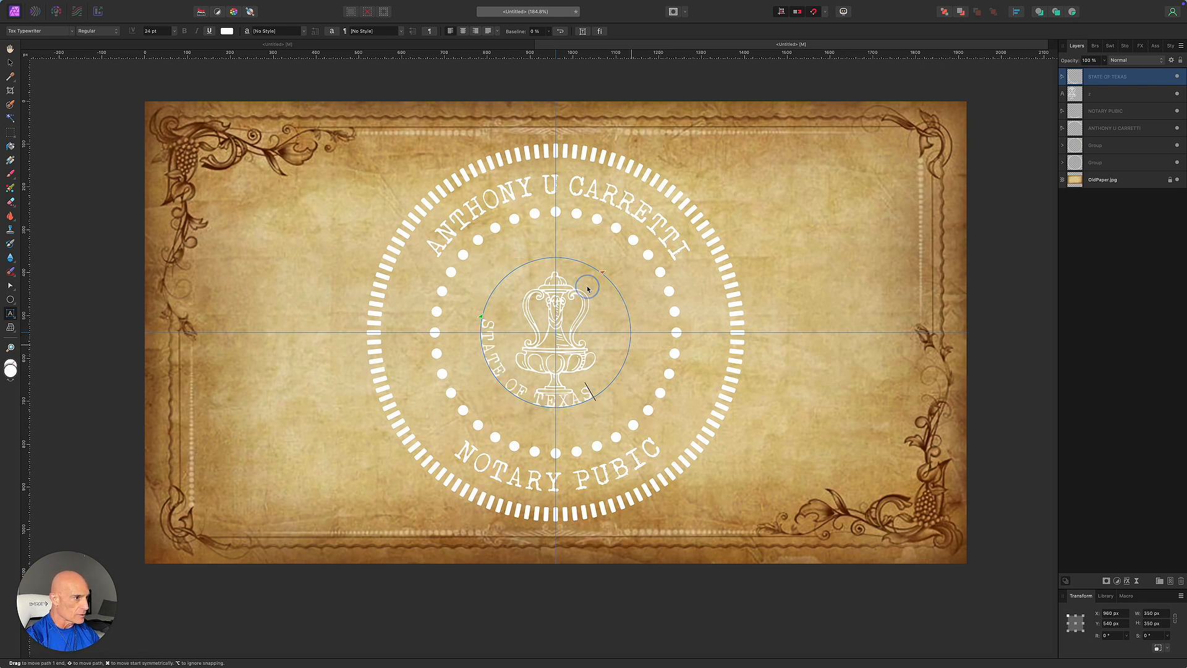
pyautogui.moveTo(516, 337); pyautogui.dragTo(485, 308)
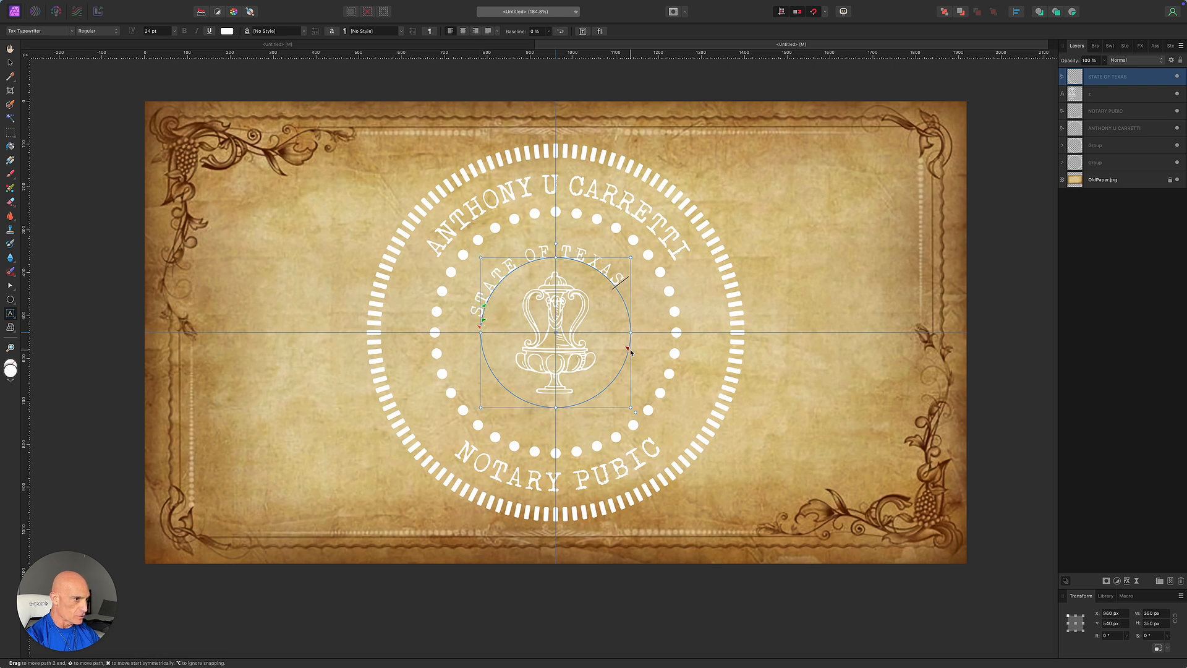
pyautogui.moveTo(479, 324); pyautogui.dragTo(487, 303)
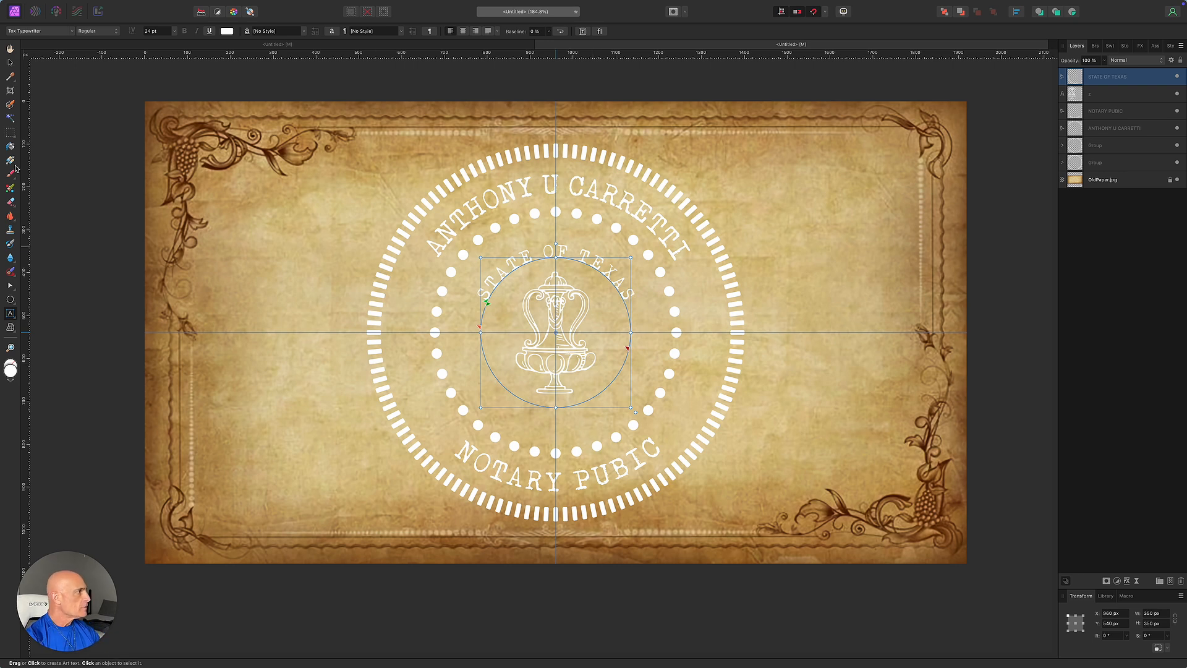
pyautogui.click(11, 64)
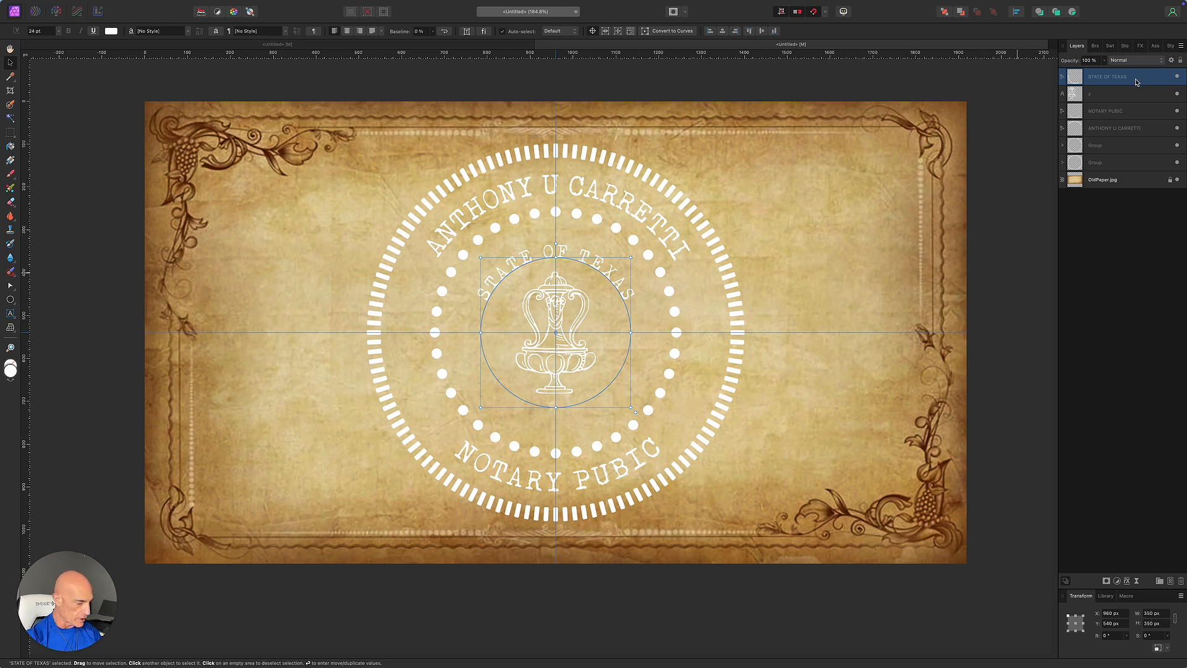
# Duplicate STATE OF TEXAS and flip the copy upright beneath the urn on a 440 px circle.
pyautogui.press('super+j')
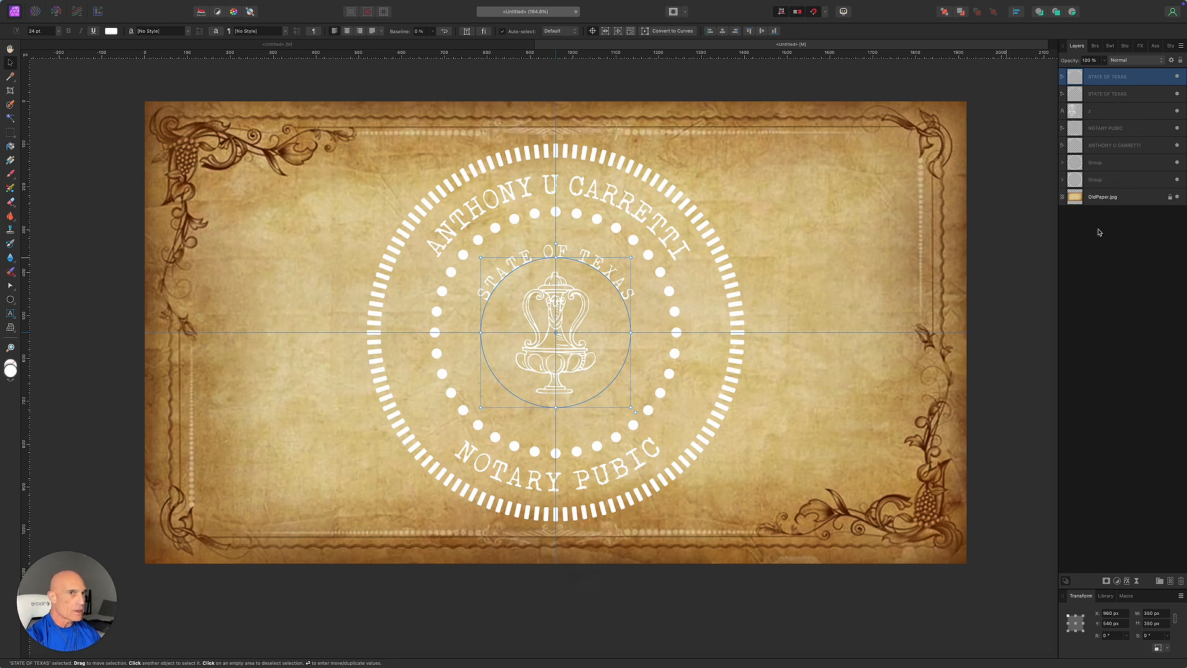
pyautogui.press('t')
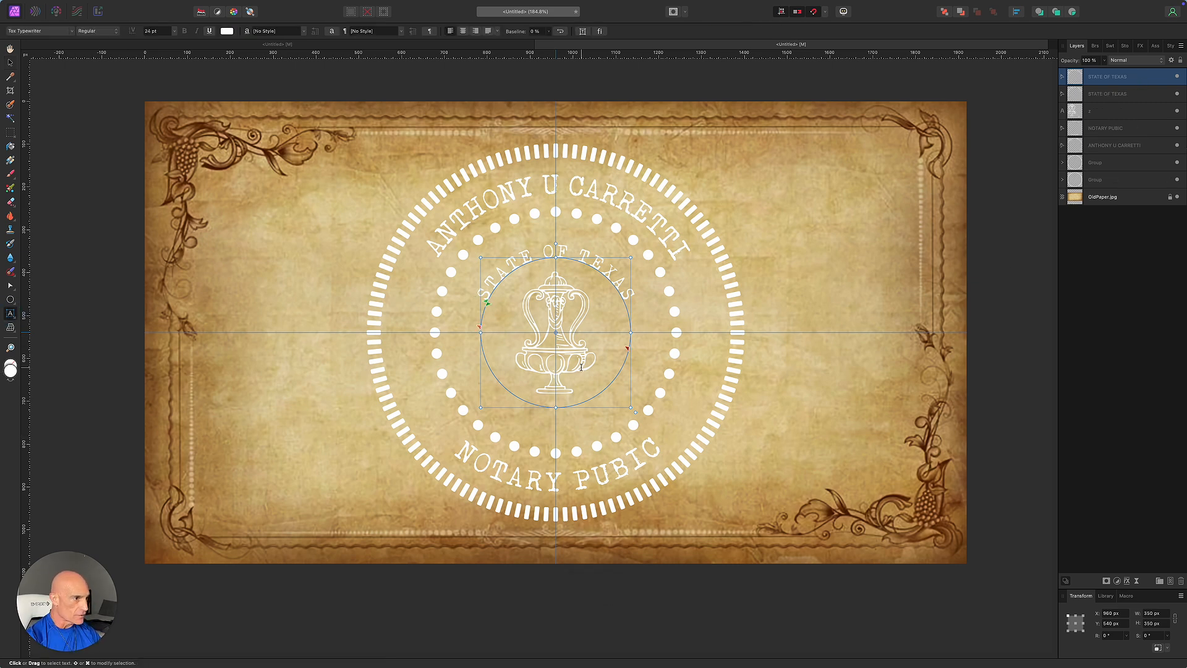
pyautogui.moveTo(479, 327)
pyautogui.mouseDown()
pyautogui.moveTo(484, 299)
pyautogui.moveTo(555, 295)
pyautogui.moveTo(456, 339)
pyautogui.moveTo(604, 387)
pyautogui.moveTo(699, 348)
pyautogui.mouseUp()
pyautogui.moveTo(486, 301); pyautogui.dragTo(484, 360)
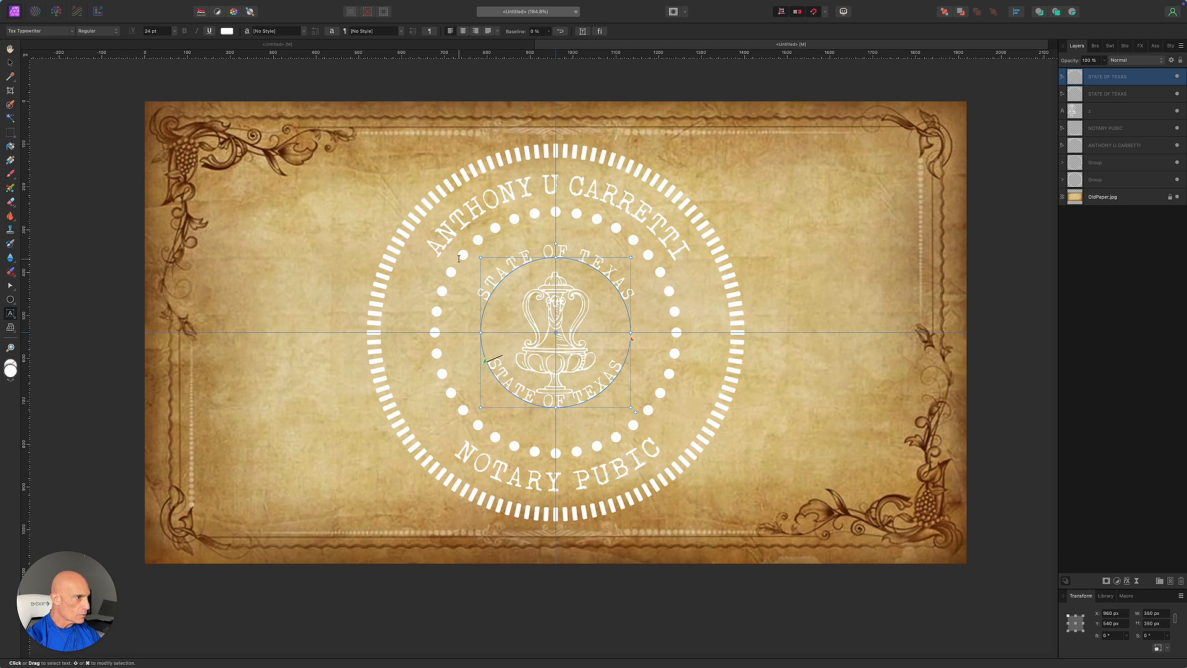
pyautogui.moveTo(482, 257); pyautogui.dragTo(463, 240)
pyautogui.moveTo(481, 390); pyautogui.dragTo(483, 390)
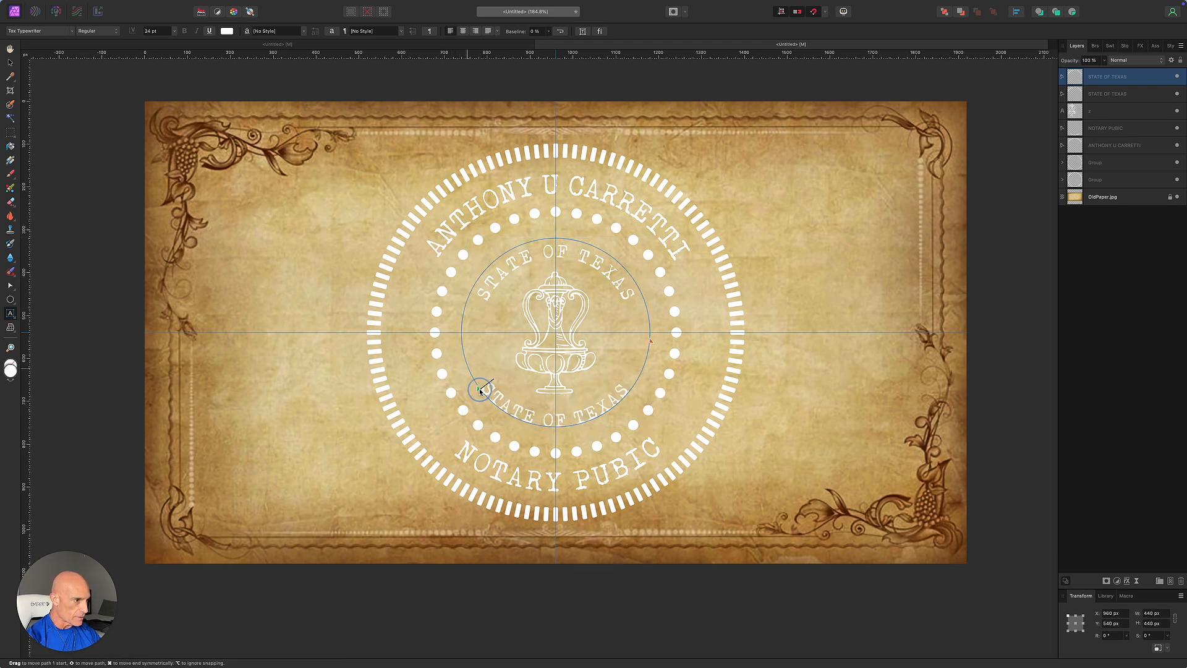
pyautogui.click(9, 62)
pyautogui.click(1016, 395)
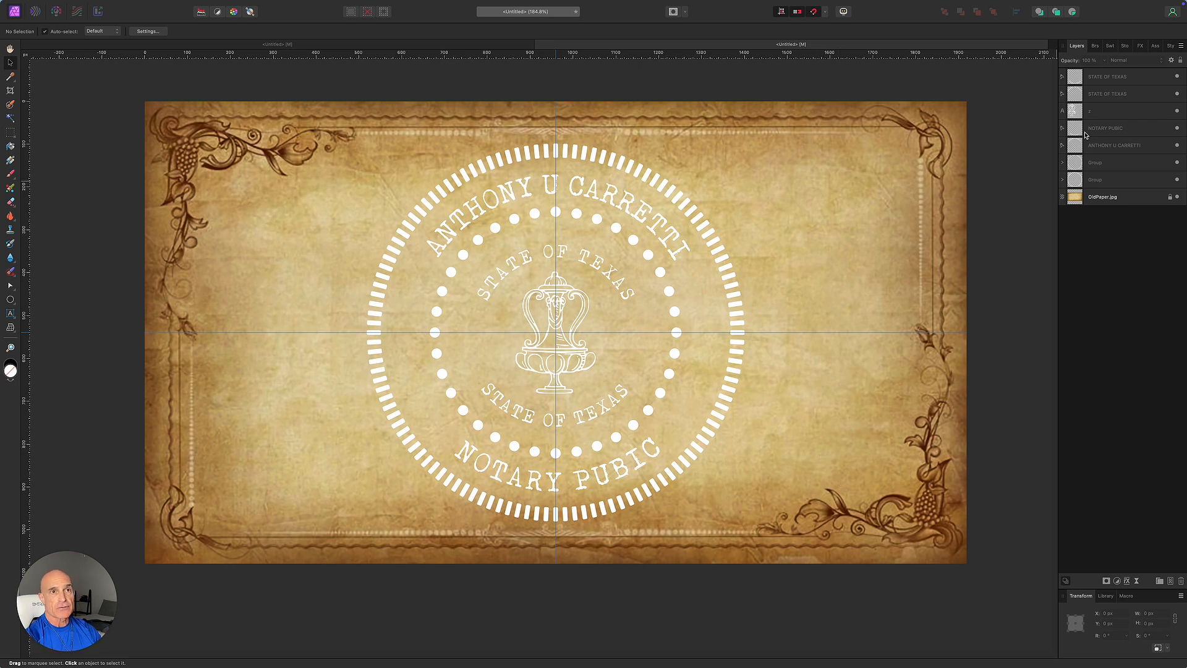
# Select every seal layer from STATE OF TEXAS down and group them.
pyautogui.click(1118, 78)
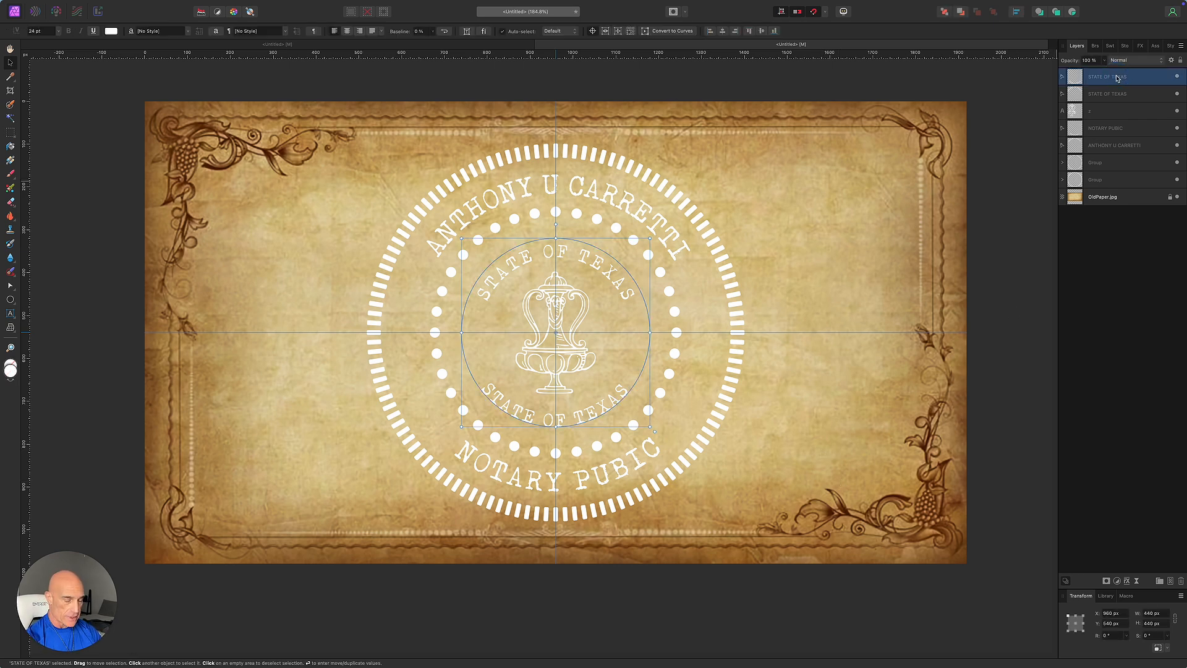
pyautogui.keyDown('shift'); pyautogui.click(1114, 180); pyautogui.keyUp('shift')
pyautogui.rightClick(1114, 181)
pyautogui.click(1100, 326)
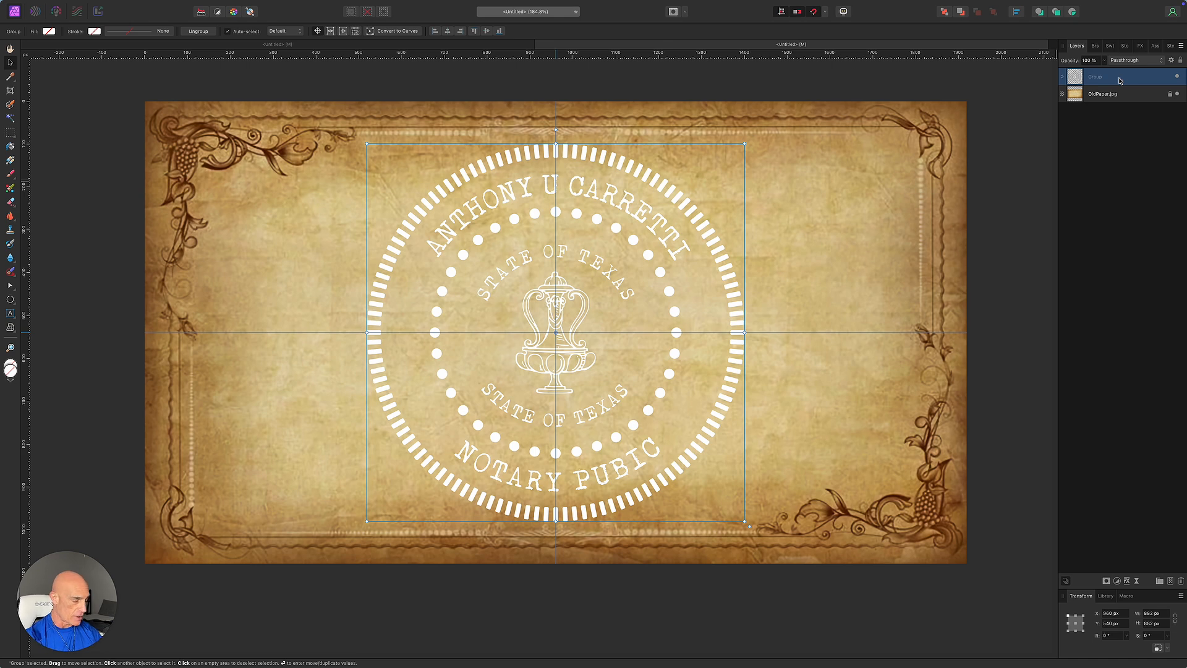
# Duplicate the seal group, hide the copy, and Rasterize & Trim the top group.
pyautogui.press('super+j')
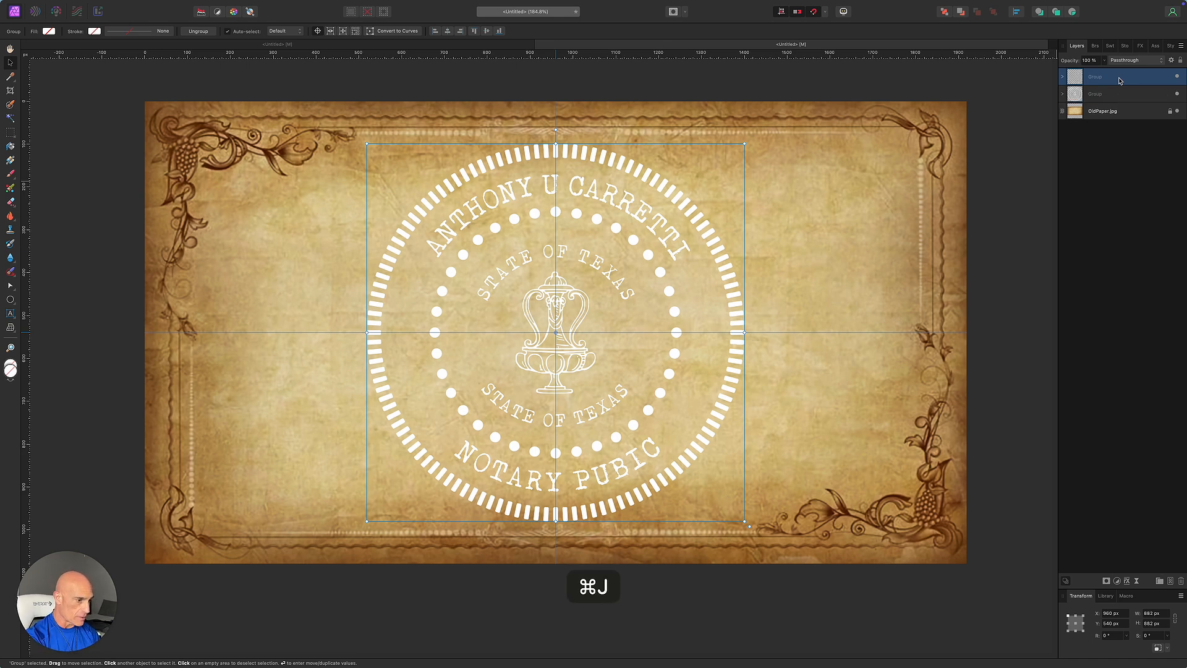
pyautogui.click(1177, 94)
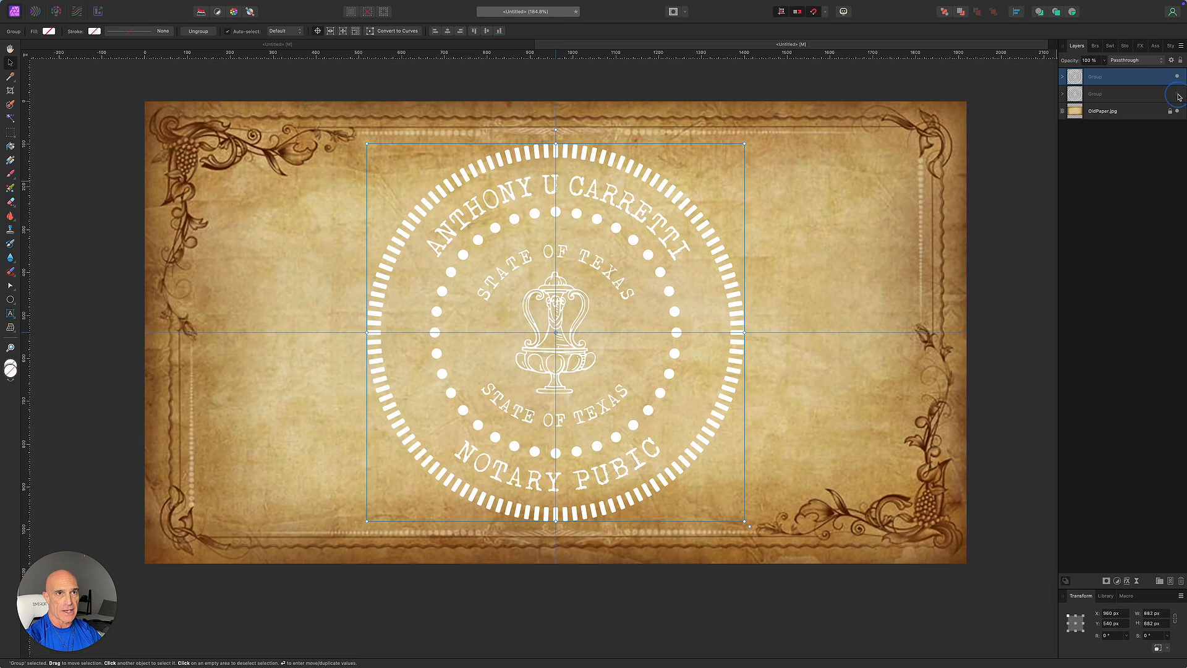
pyautogui.rightClick(1133, 79)
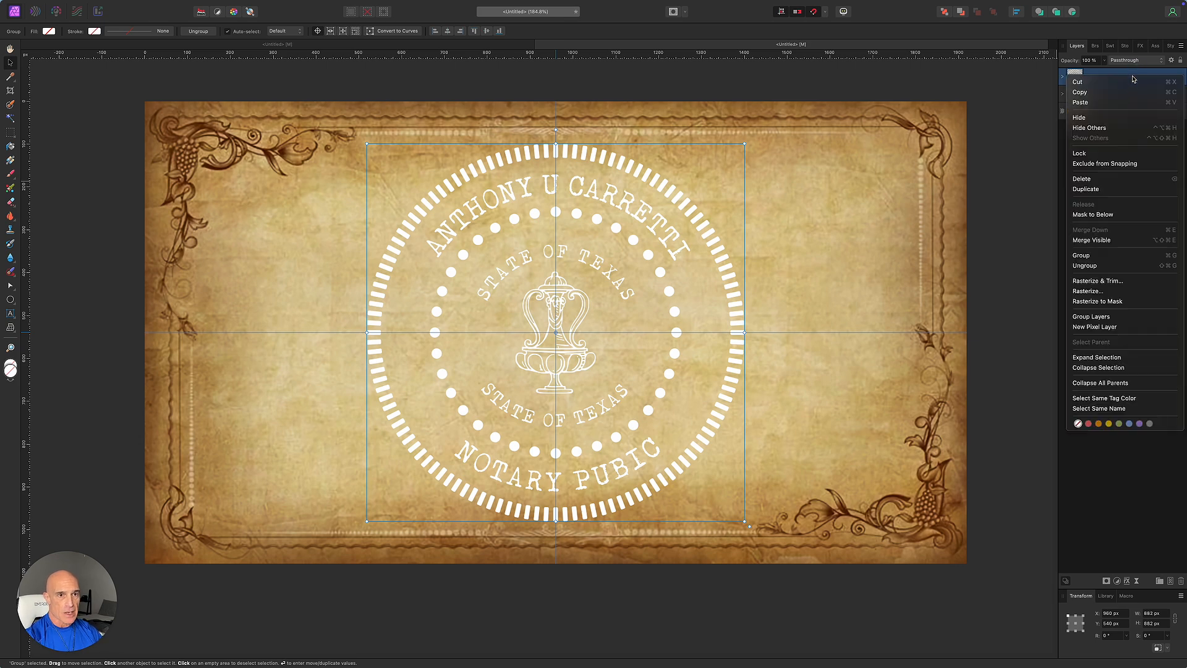
pyautogui.click(1107, 282)
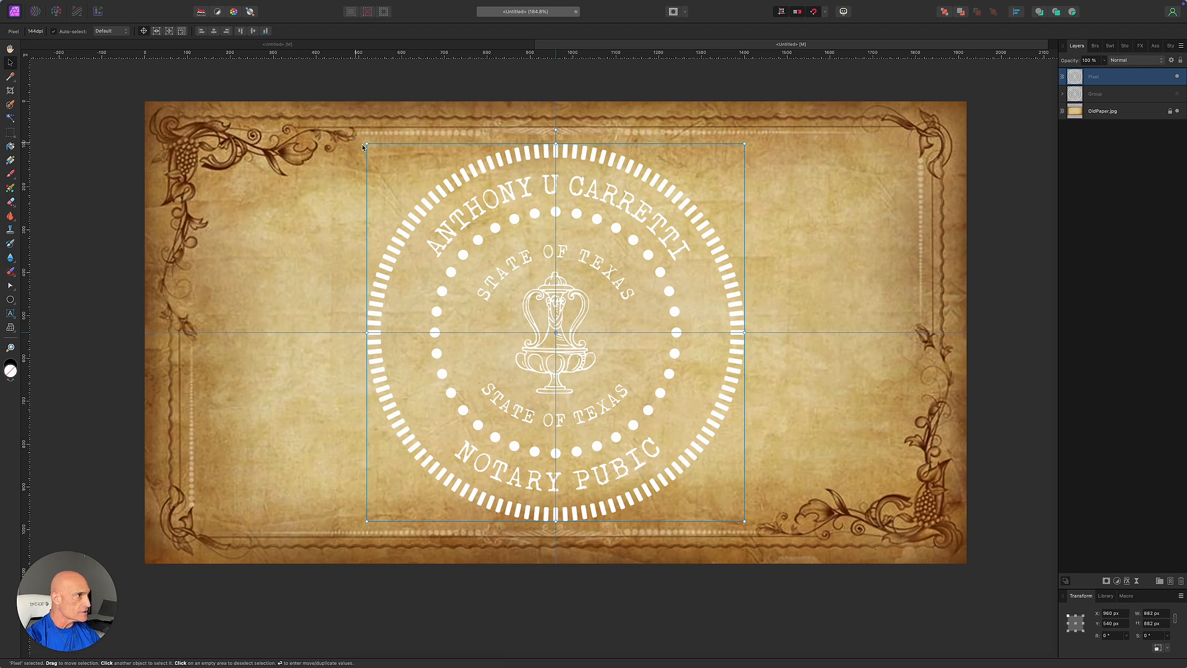
# Scale the seal down to 312.6 px and move it into the paper's lower-right corner.
pyautogui.moveTo(368, 145); pyautogui.dragTo(620, 378)
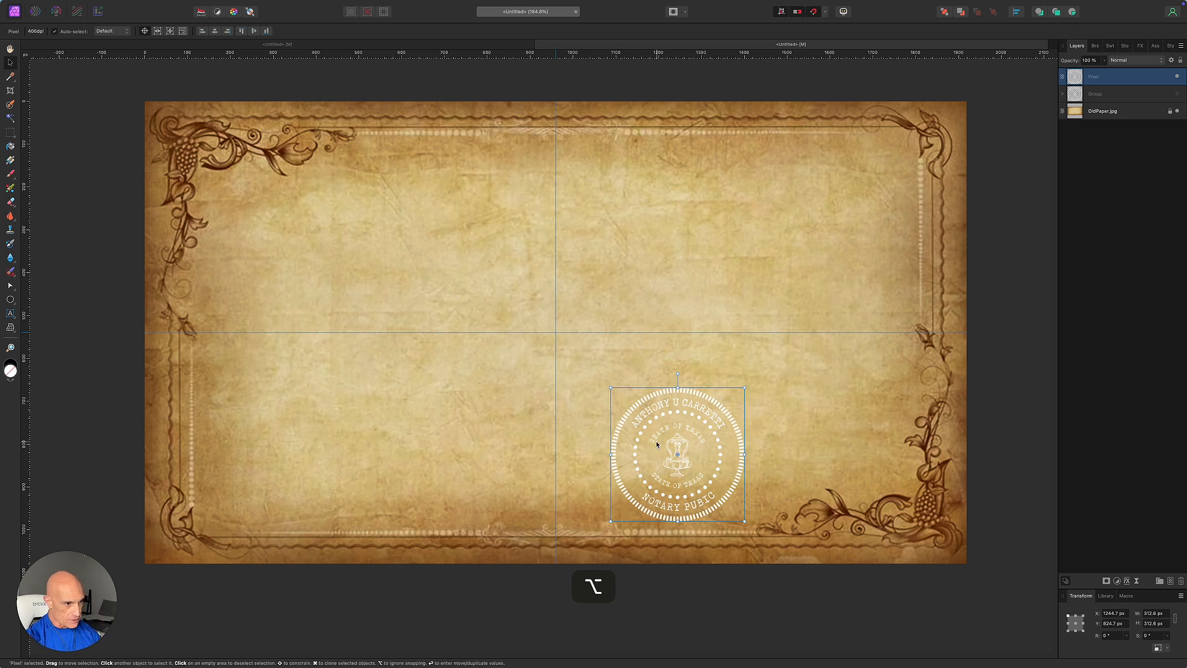
pyautogui.moveTo(657, 444); pyautogui.dragTo(828, 433)
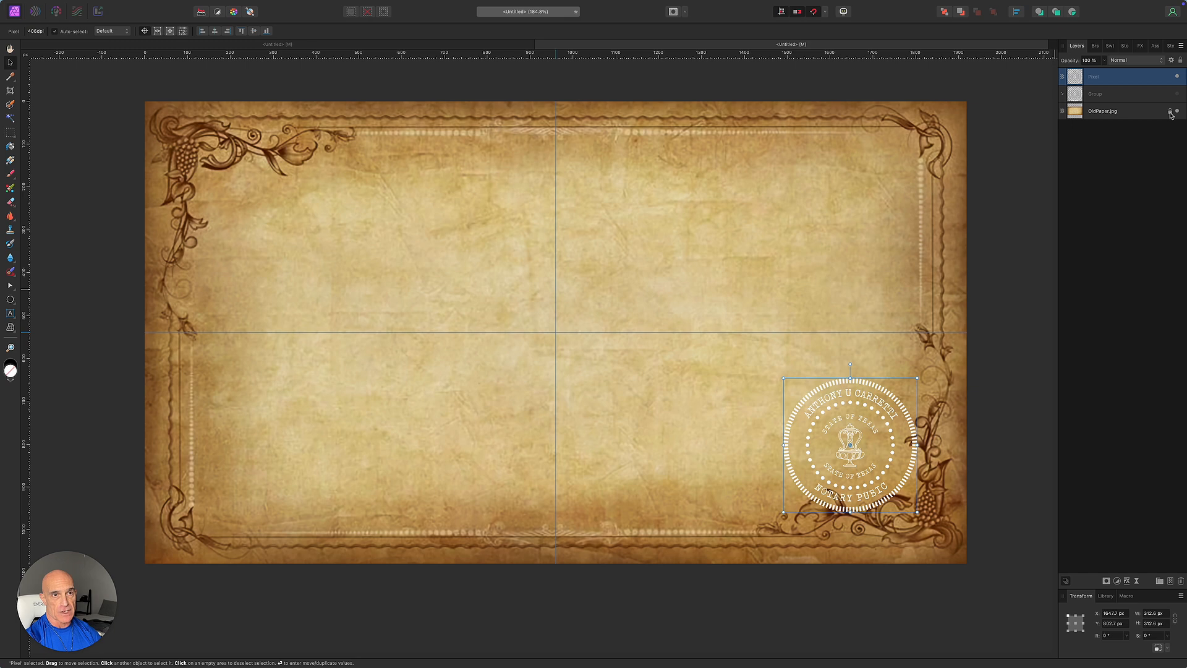
pyautogui.click(1105, 116)
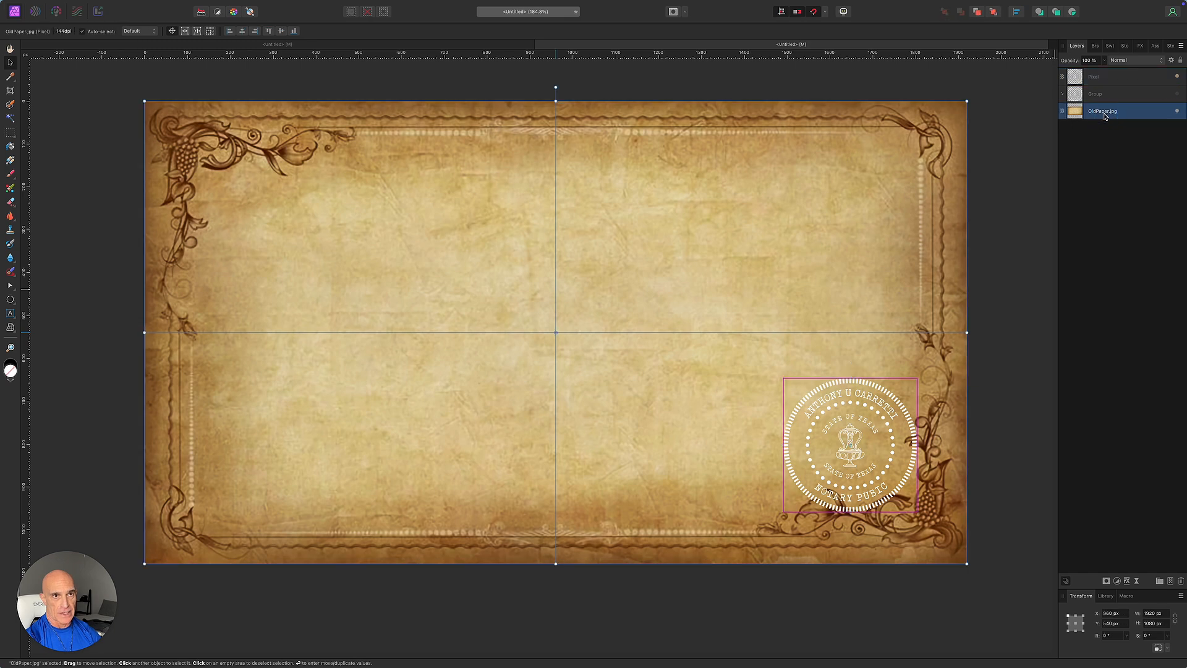
# Copy the paper within the seal outline onto a new layer and hide the white seal.
pyautogui.keyDown('super'); pyautogui.click(1074, 78); pyautogui.keyUp('super')
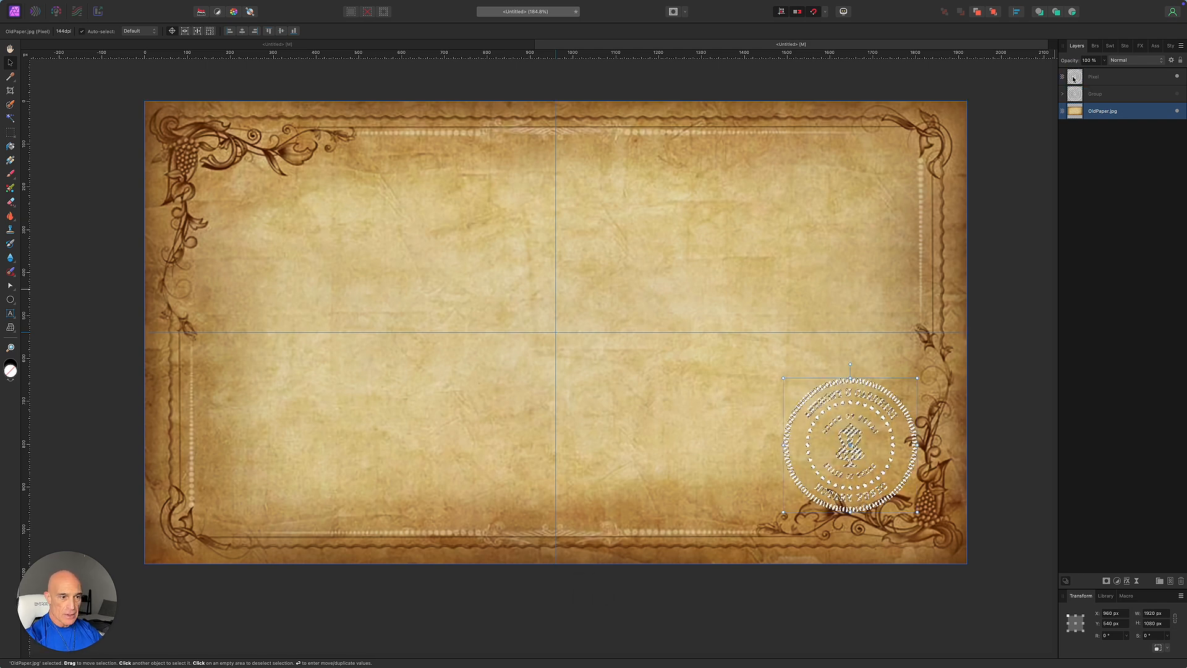
pyautogui.press('super+c')
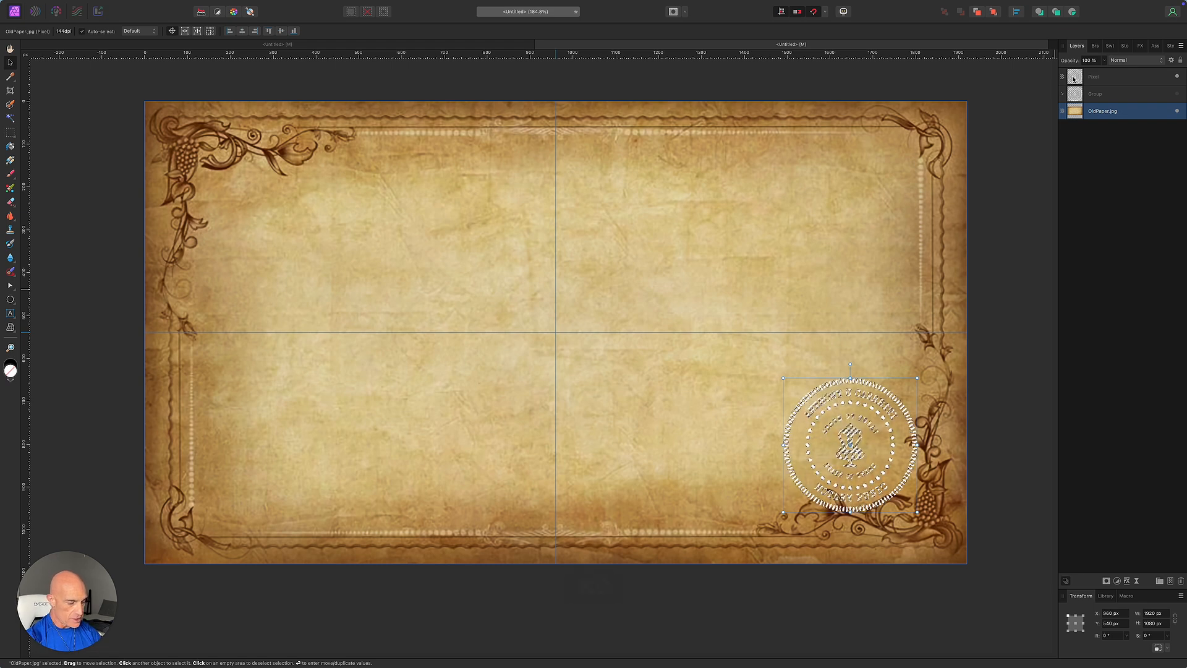
pyautogui.press('super+v')
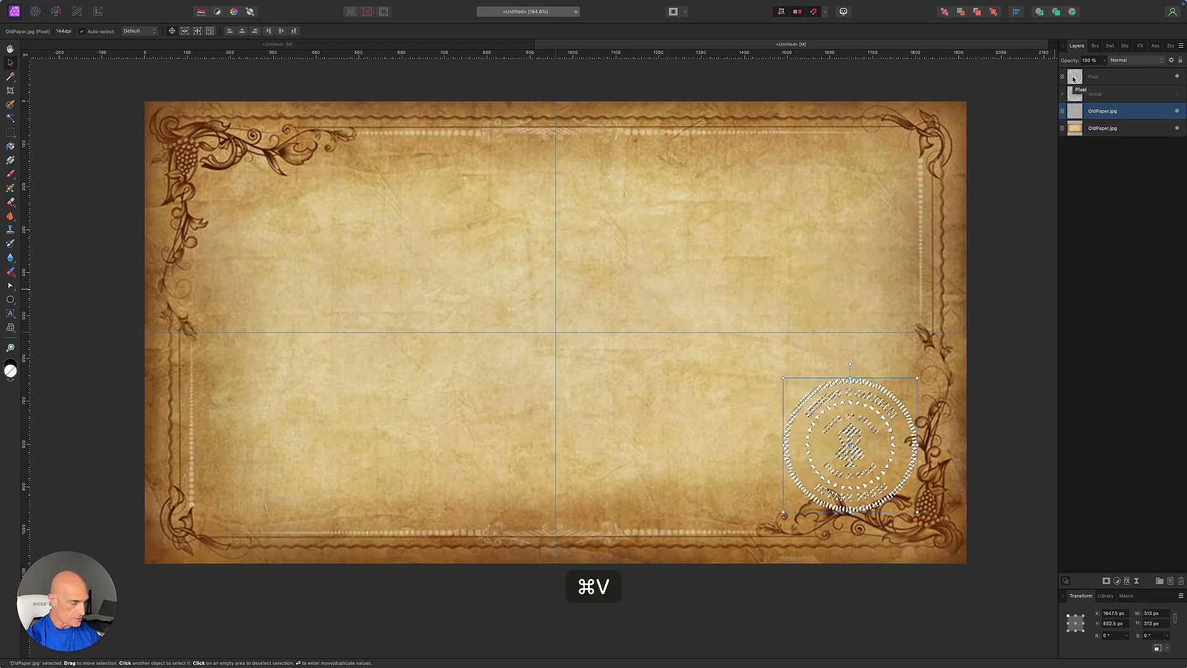
pyautogui.press('super+d')
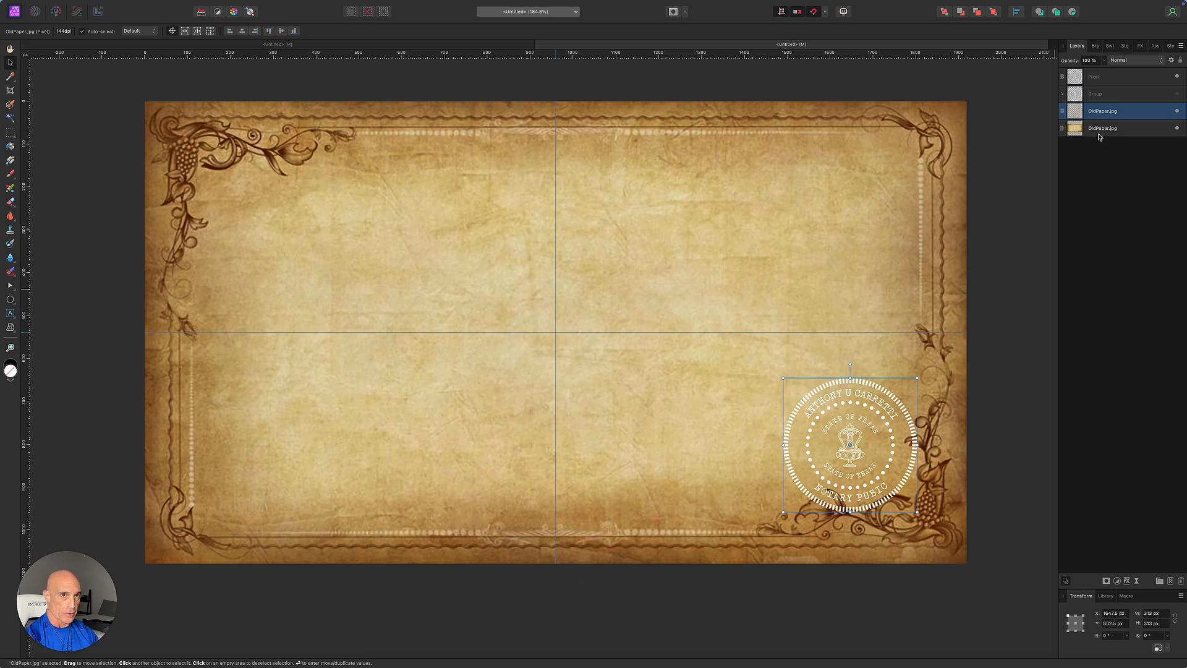
pyautogui.click(1178, 77)
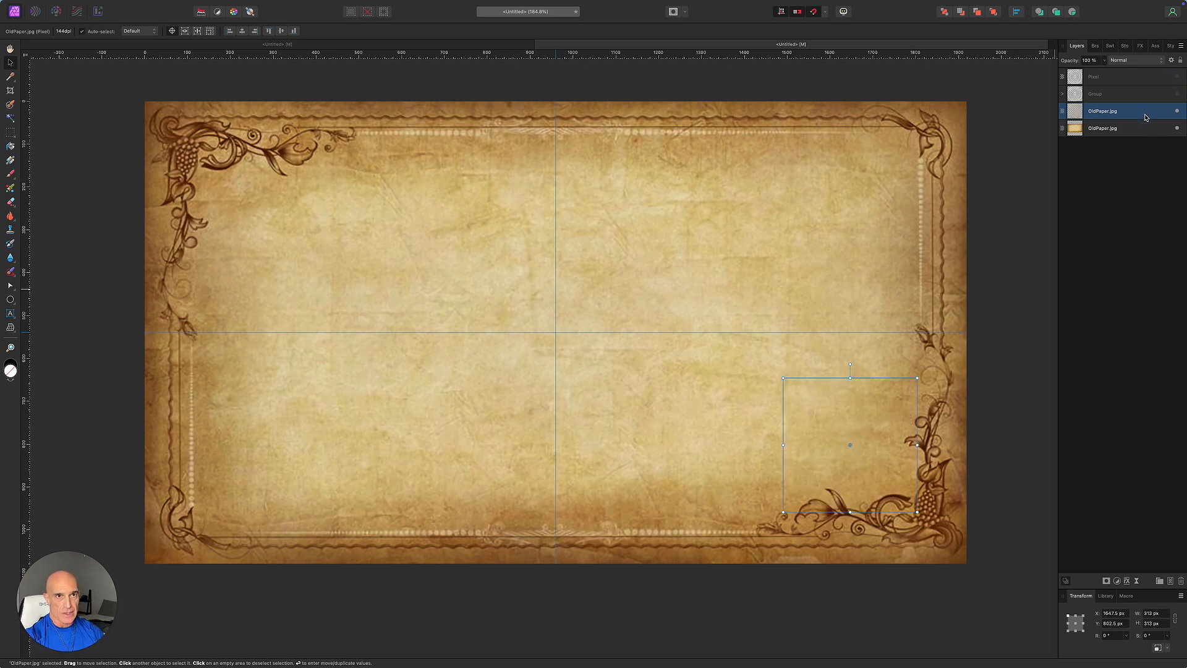
# Add an inverted Emboss bevel with about 1 px radius to the seal-shaped paper layer.
pyautogui.click(1127, 582)
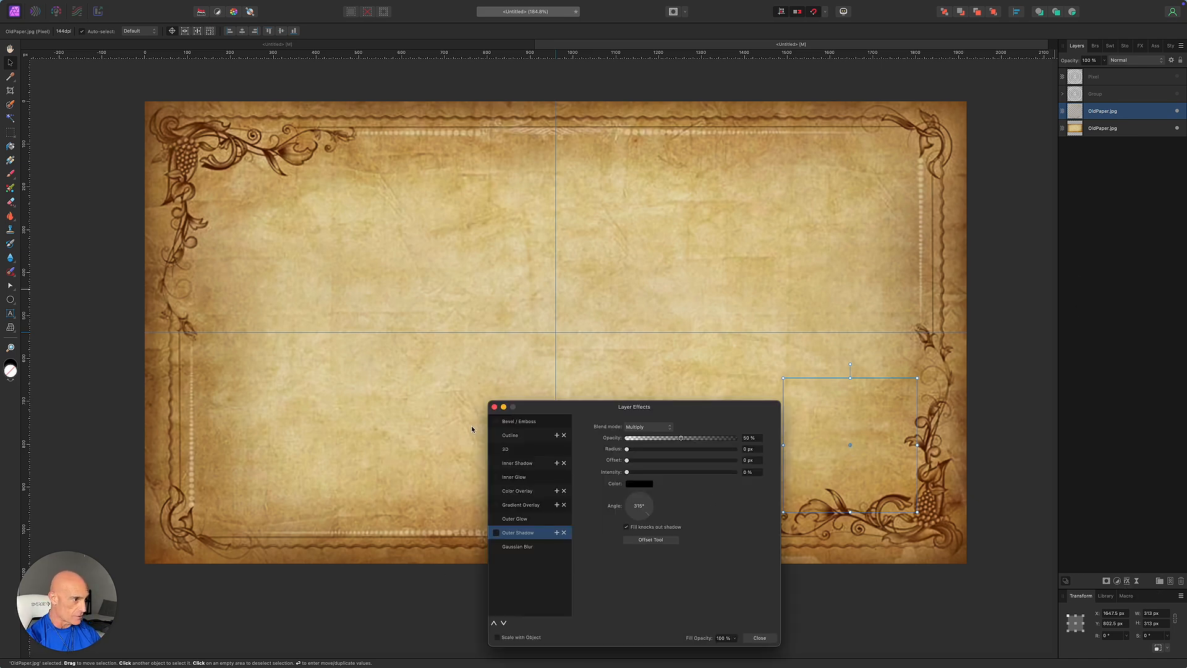
pyautogui.click(497, 424)
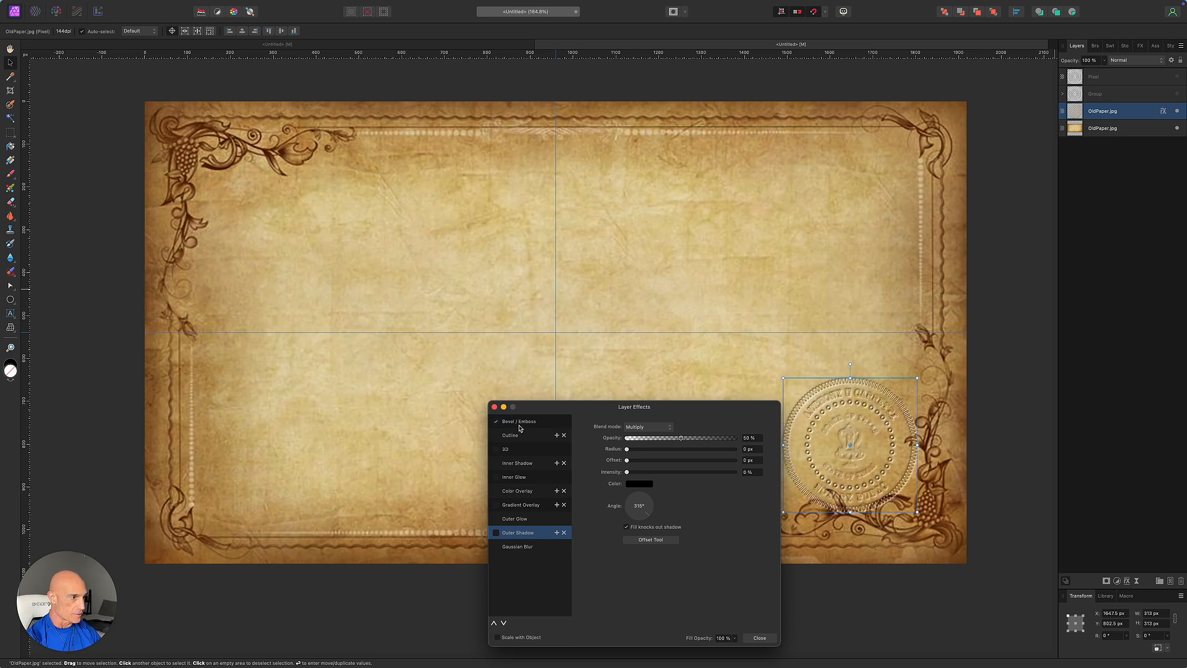
pyautogui.click(523, 423)
pyautogui.click(633, 429)
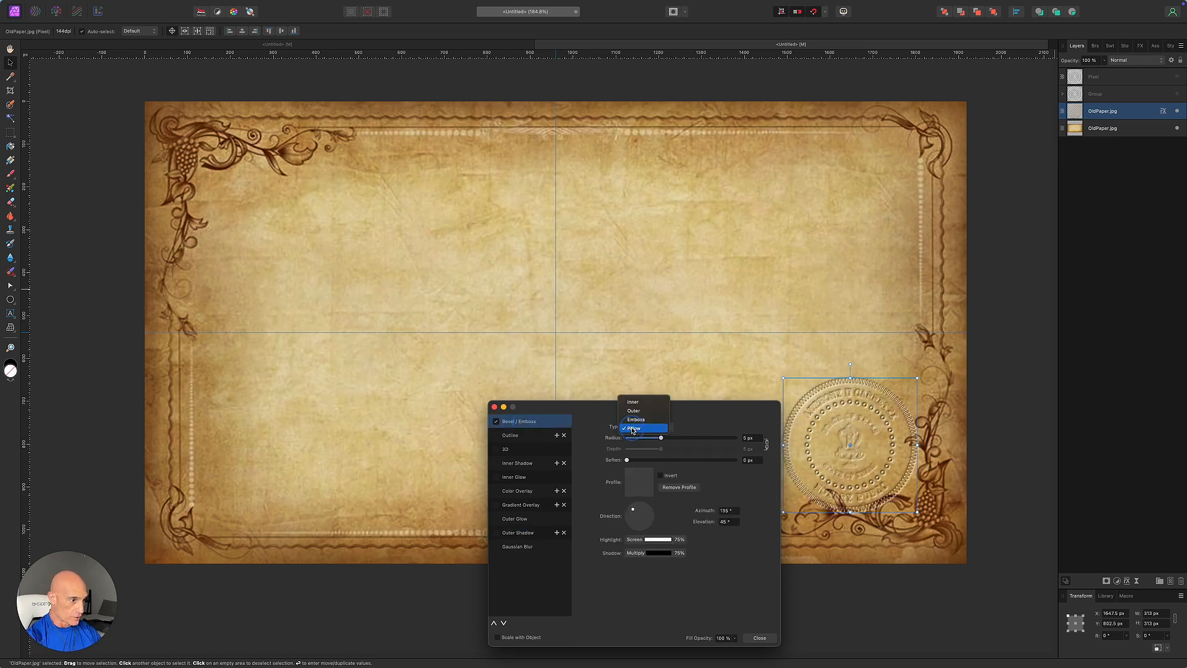
pyautogui.click(634, 420)
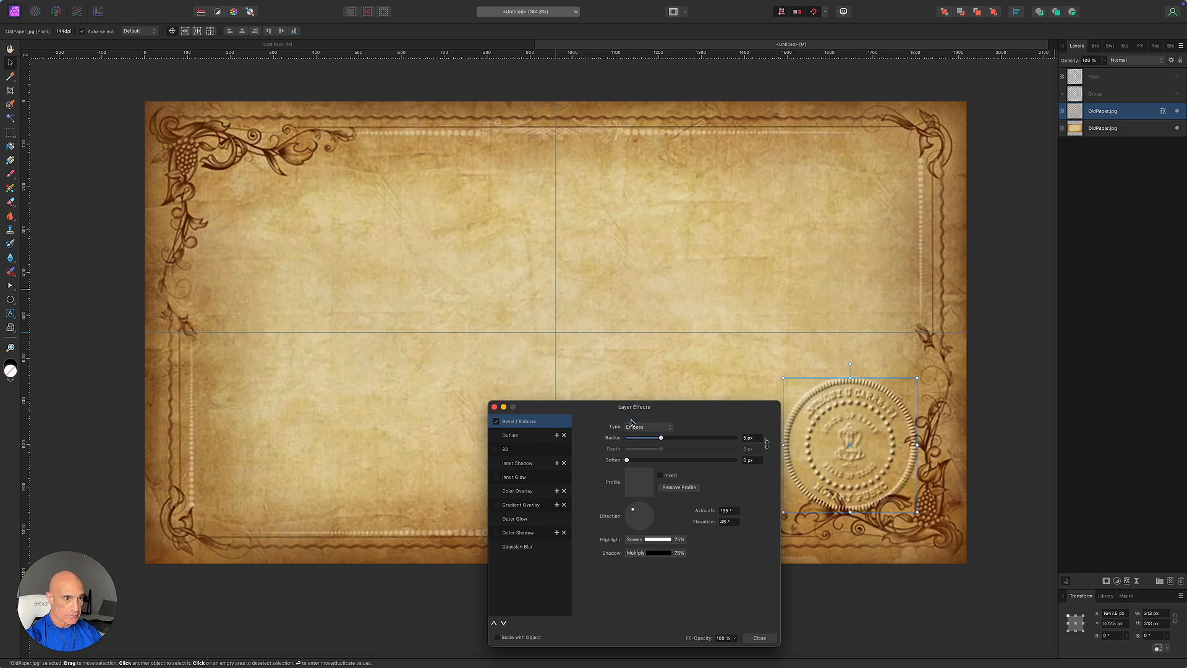
pyautogui.click(767, 444)
pyautogui.moveTo(663, 439)
pyautogui.mouseDown()
pyautogui.moveTo(650, 440)
pyautogui.moveTo(653, 453)
pyautogui.mouseUp()
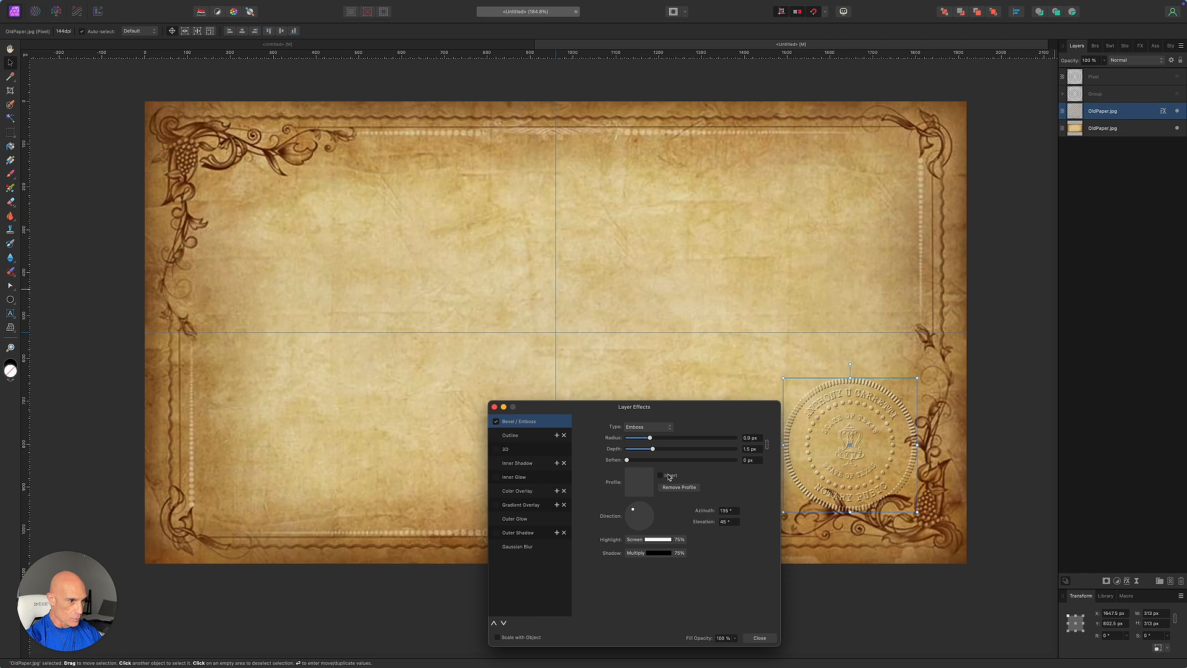
pyautogui.click(661, 476)
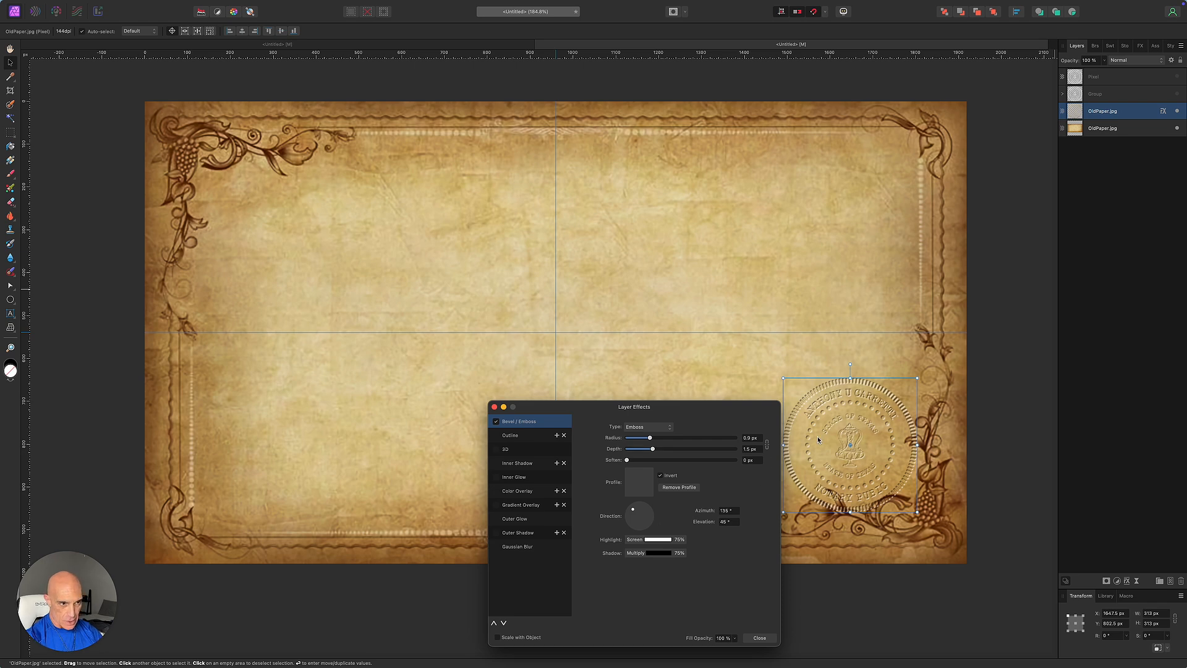
# Add a Color Overlay at about 30% opacity in Overlay blend mode, then close Layer Effects.
pyautogui.click(497, 492)
pyautogui.click(517, 491)
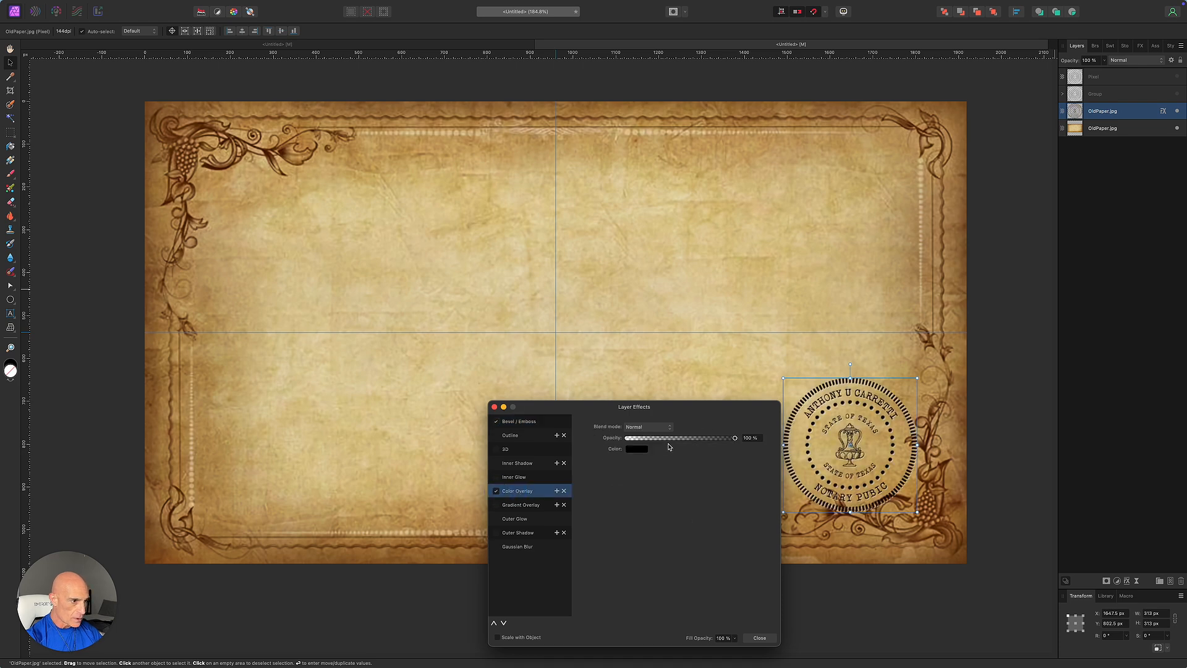
pyautogui.moveTo(735, 441); pyautogui.dragTo(660, 449)
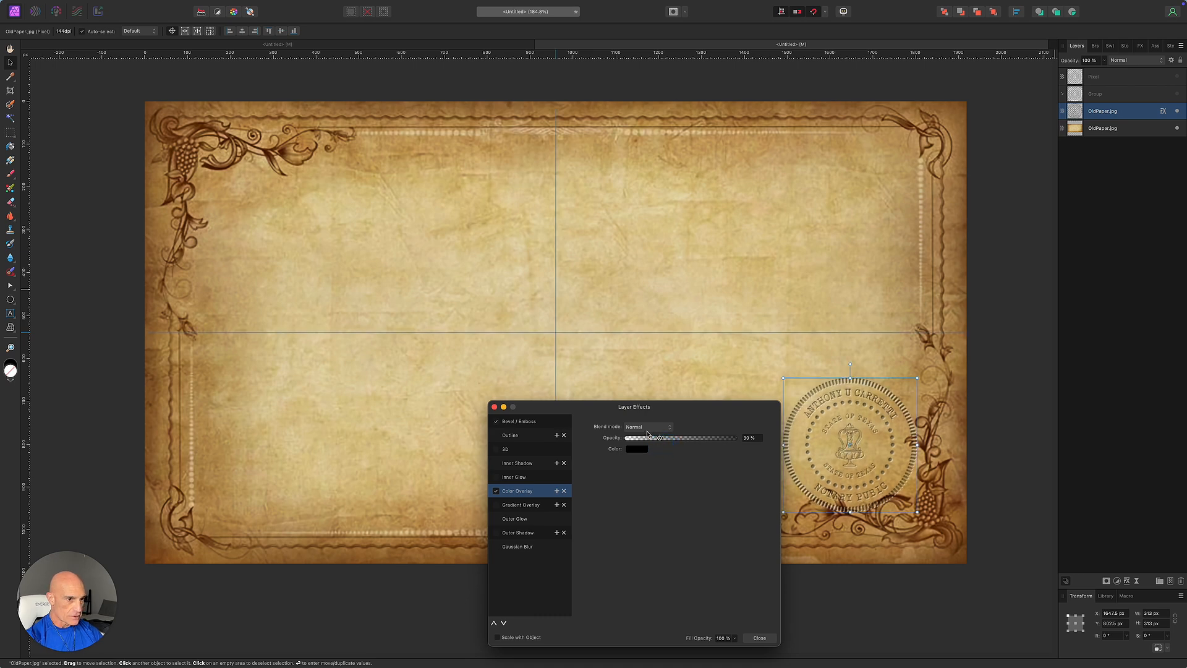
pyautogui.click(637, 428)
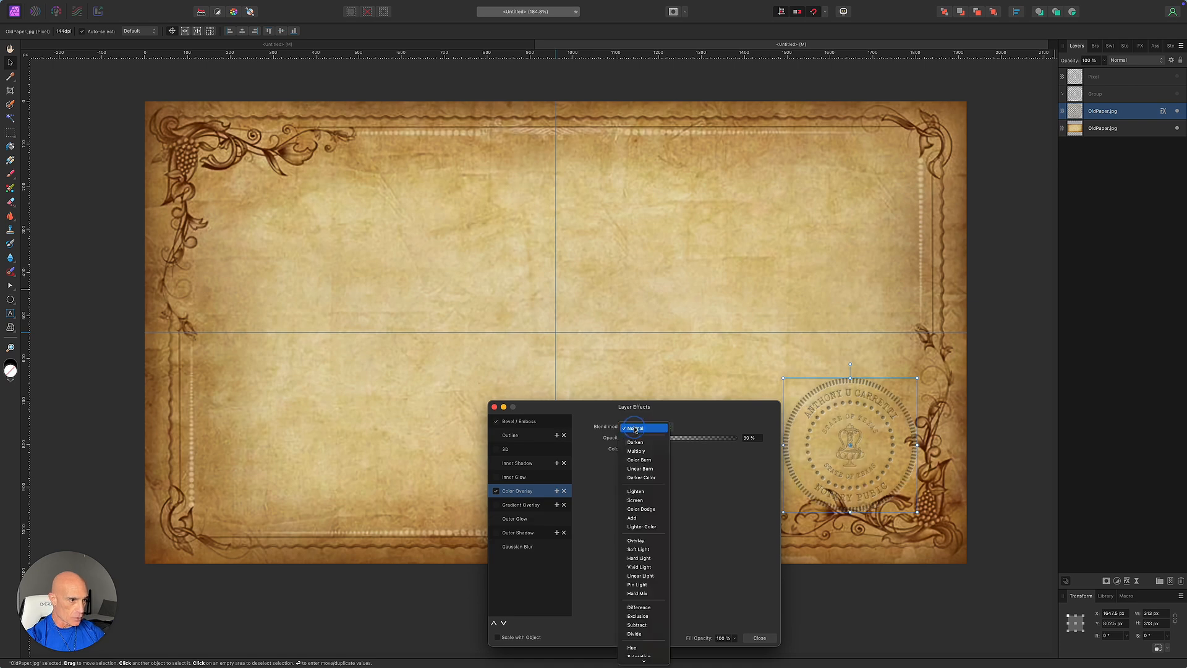
pyautogui.click(643, 541)
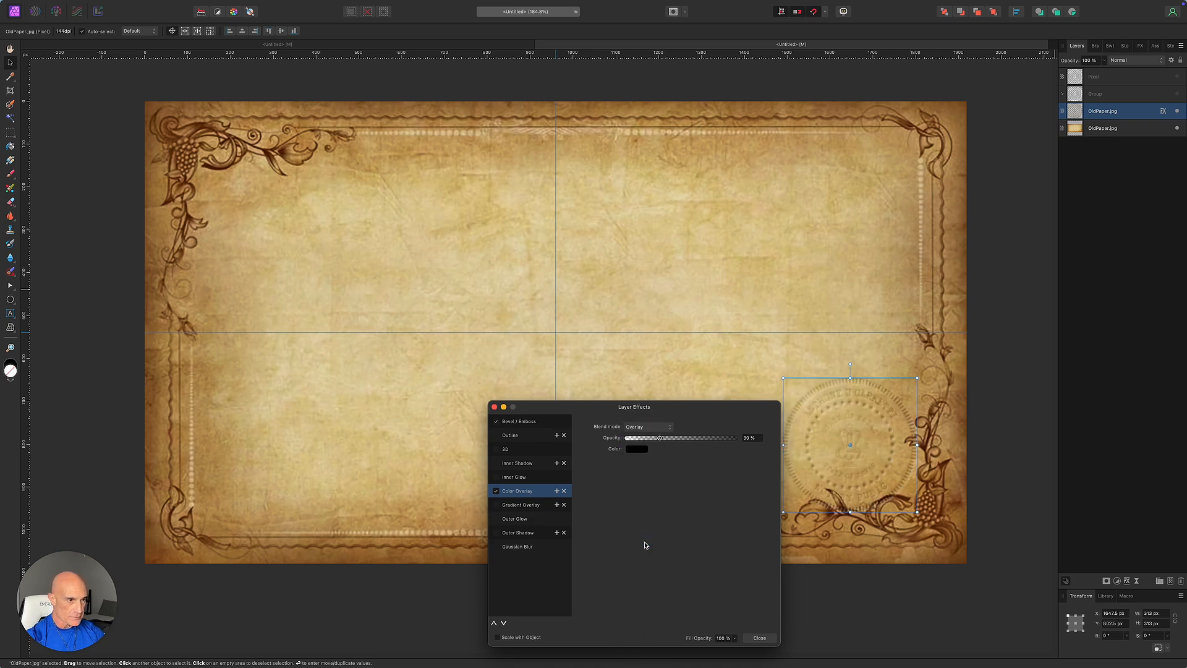
pyautogui.click(759, 638)
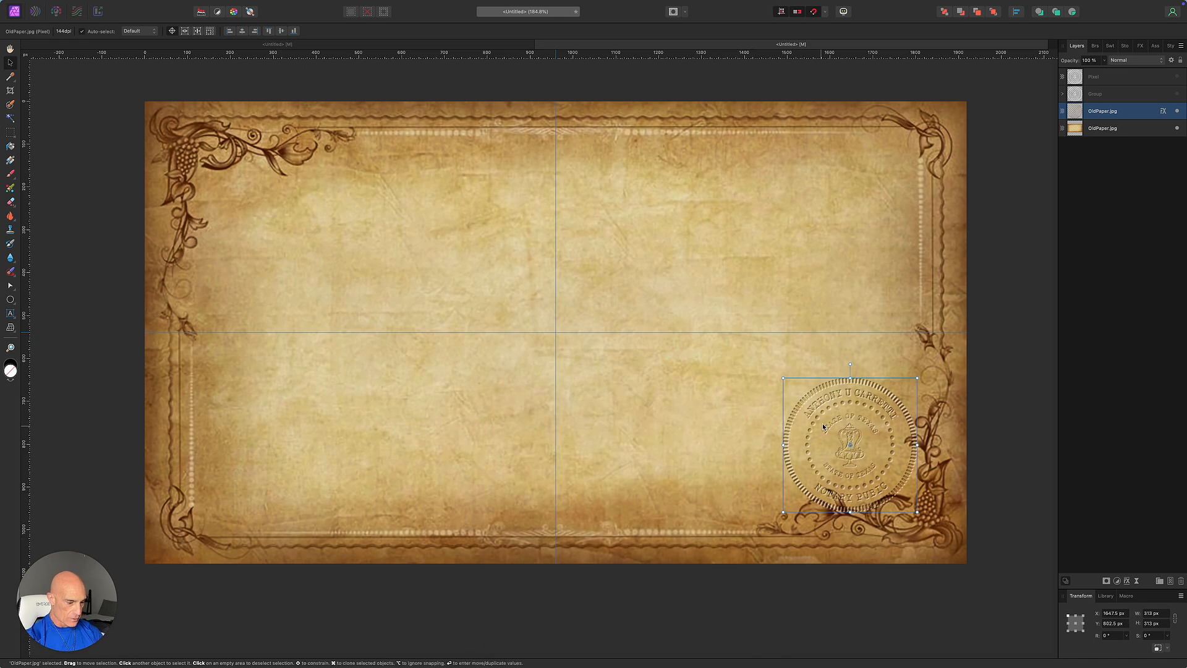
pyautogui.scroll(5, 829, 424)
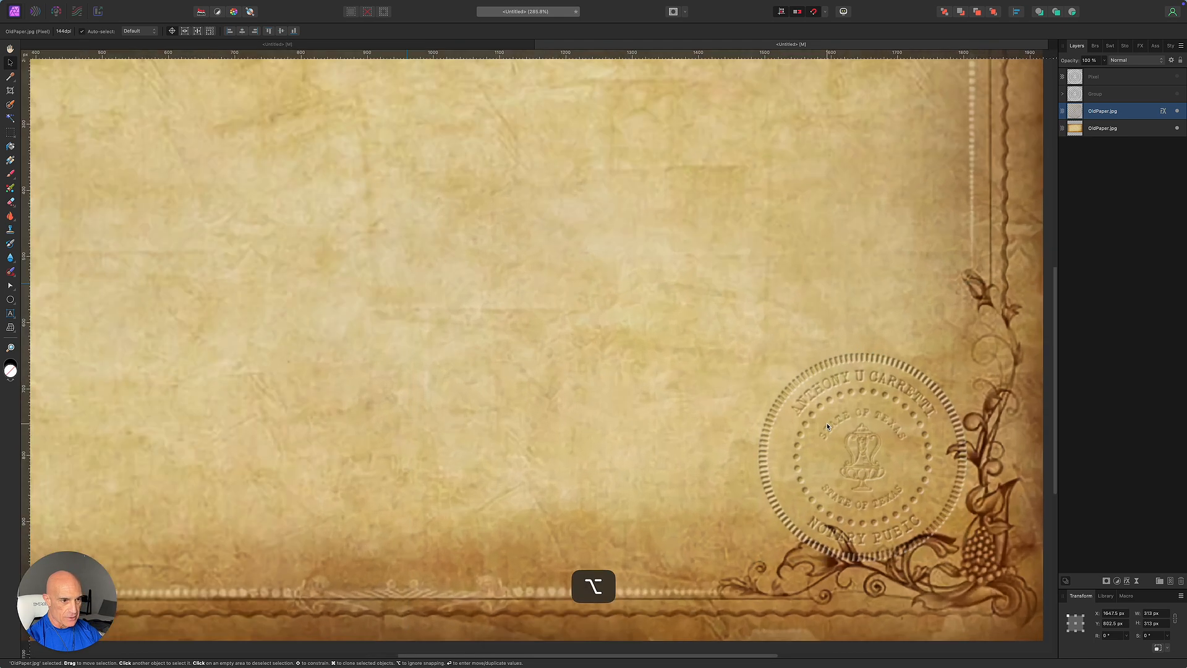
pyautogui.press('h')
pyautogui.moveTo(671, 445); pyautogui.dragTo(482, 333)
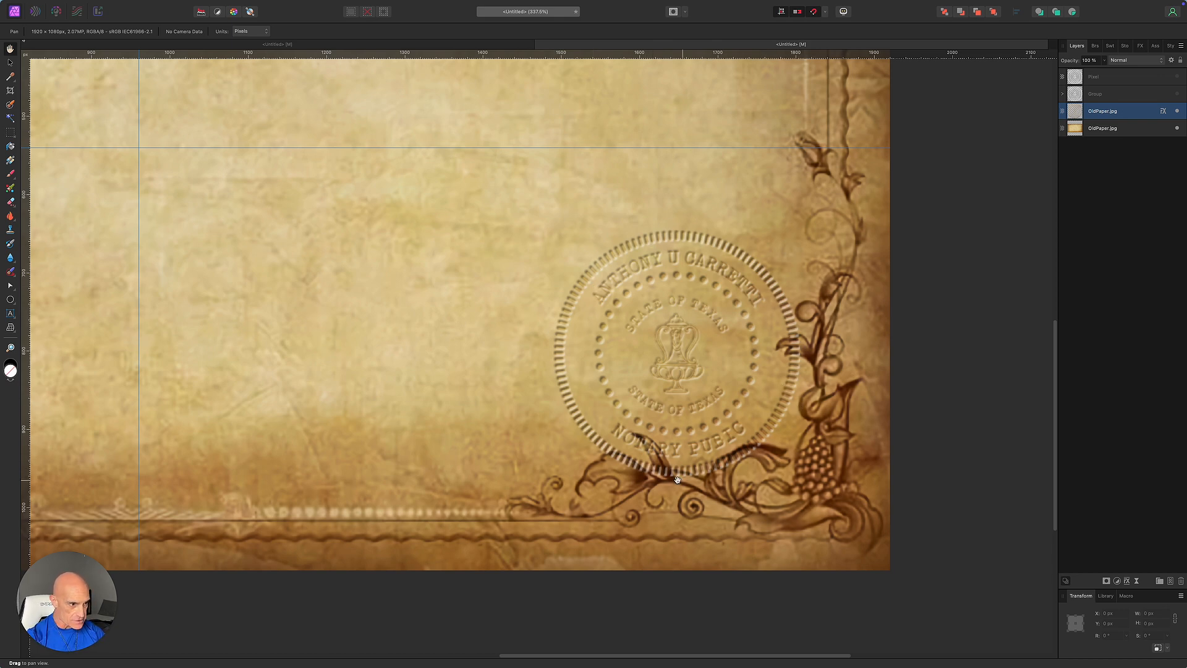
pyautogui.scroll(-1, 489, 426)
pyautogui.scroll(-10, 488, 426)
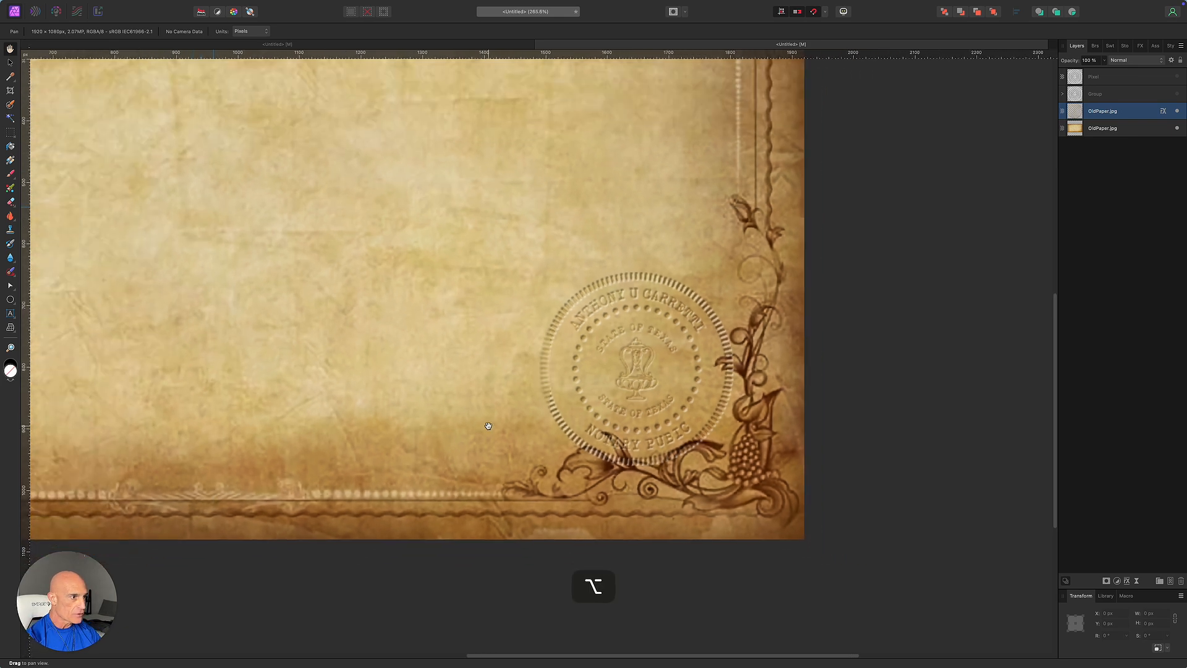